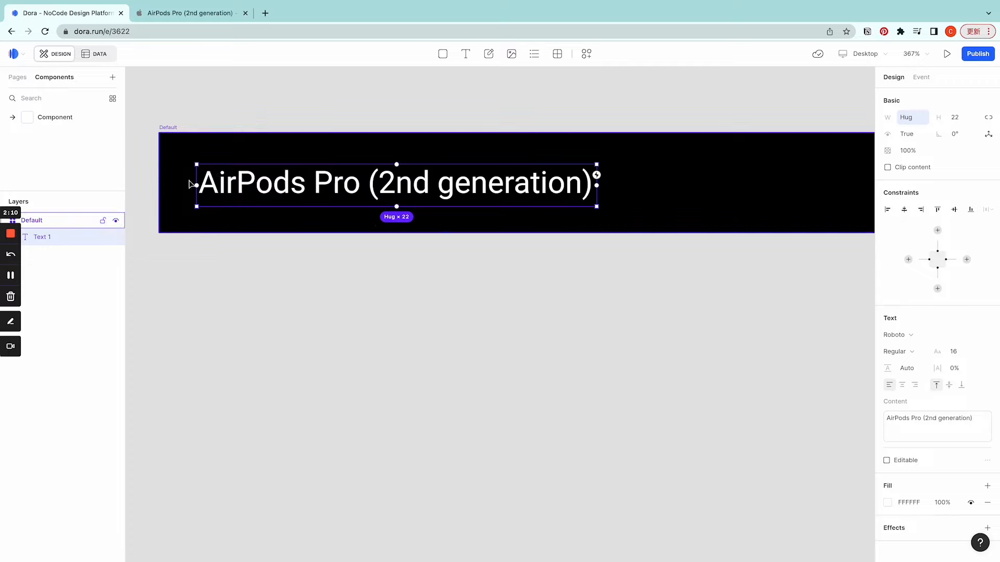
Set the font size of the "AirPods Pro (2nd generation)" title text to 21
double_click(281, 192)
click(958, 349)
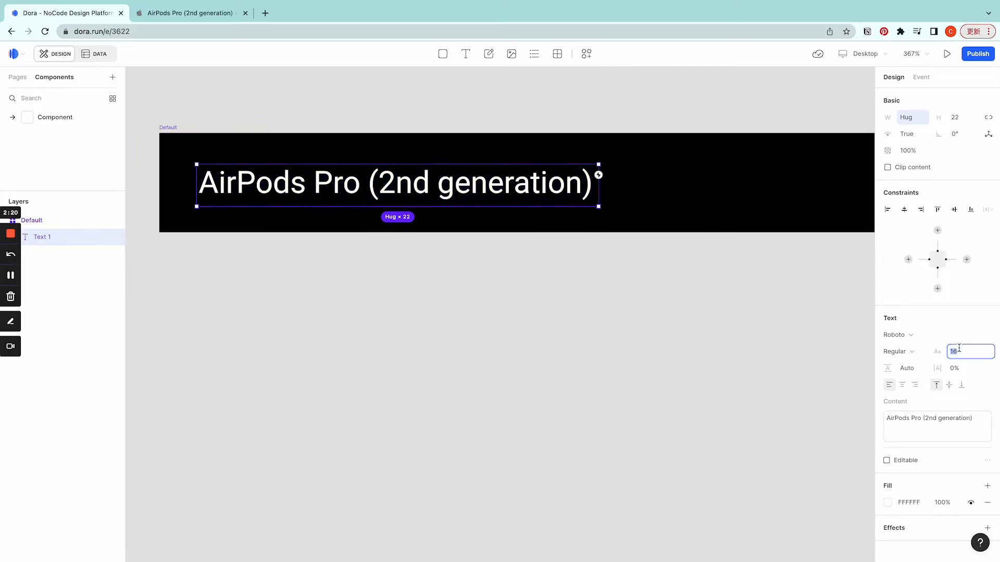
text(21)
key(Return)
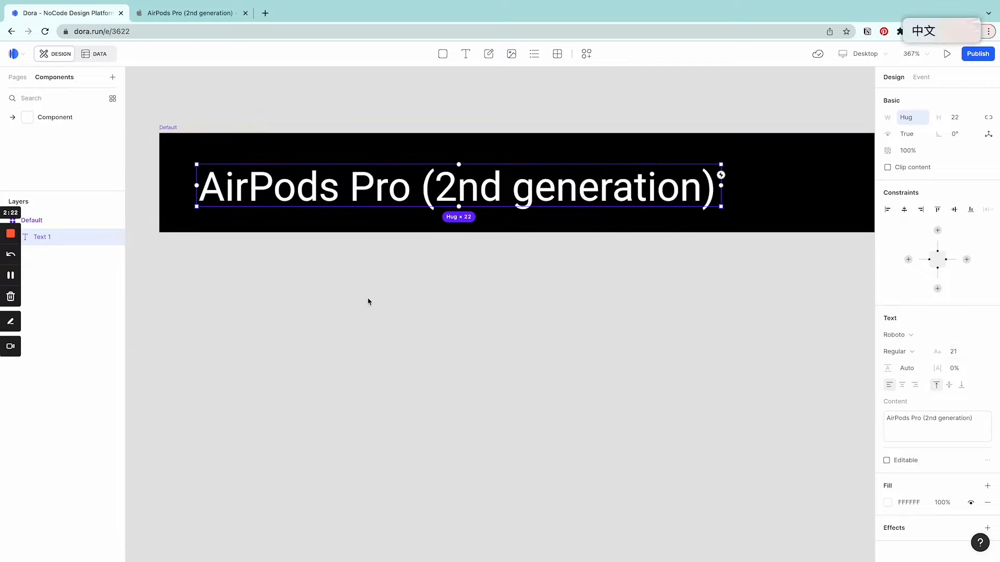
Center the title text vertically by eye in the black bar and link its left constraint to the bar's left edge
click(368, 300)
mouse_move(289, 177)
mouse_down()
mouse_move(294, 190)
mouse_move(284, 190)
mouse_move(296, 189)
mouse_up()
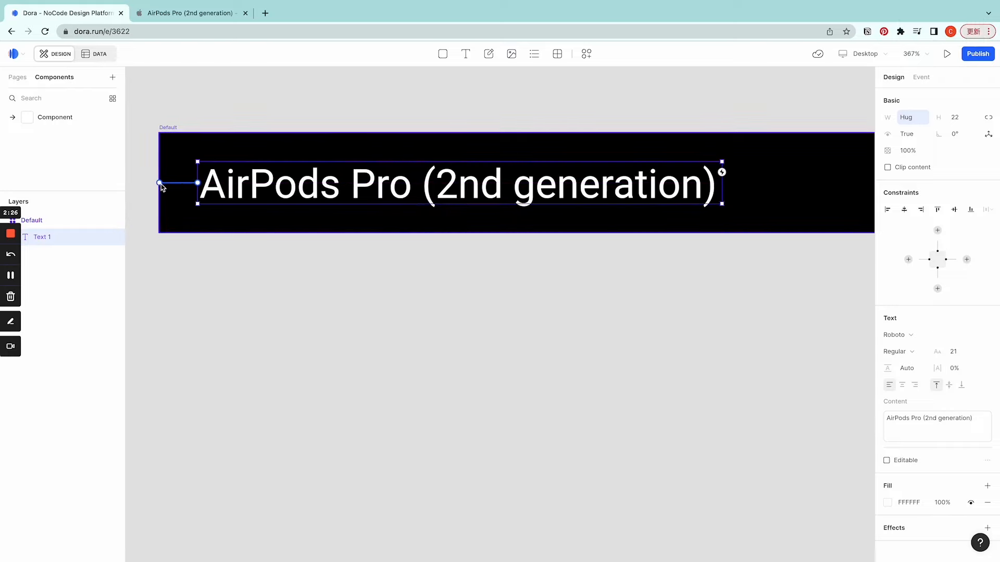
drag(158, 183, 159, 183)
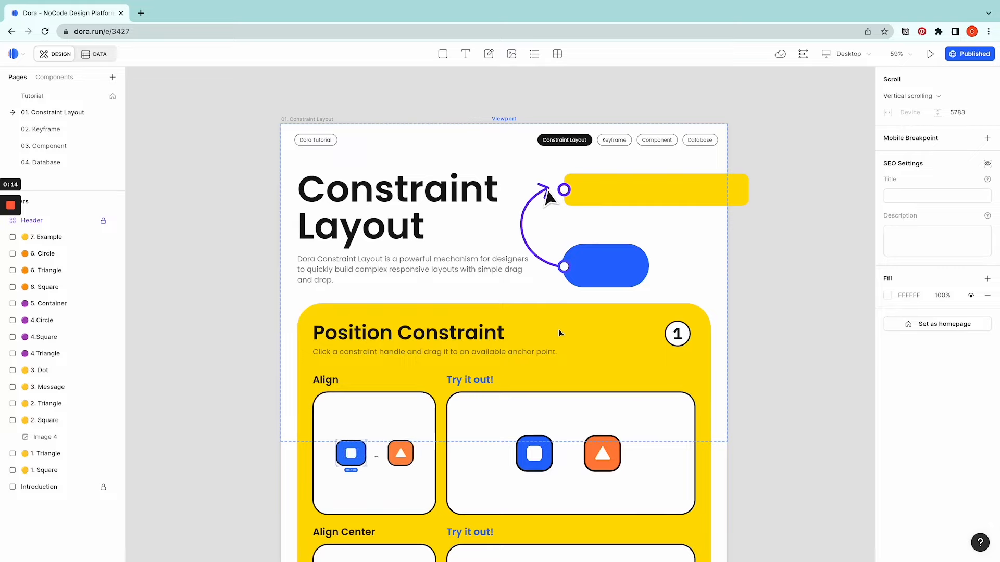
In the Align exercise, link the orange triangle box's left constraint to the blue square's right edge
scroll(598, 334, down, 2)
scroll(598, 334, down, 3)
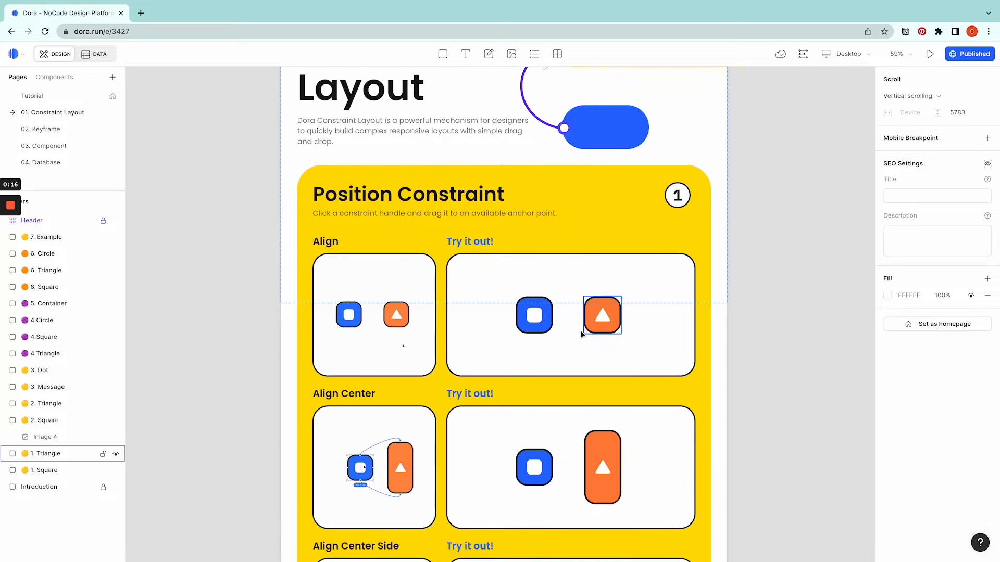
ctrl+scroll(401, 329, up, 5)
ctrl+scroll(402, 329, up, 2)
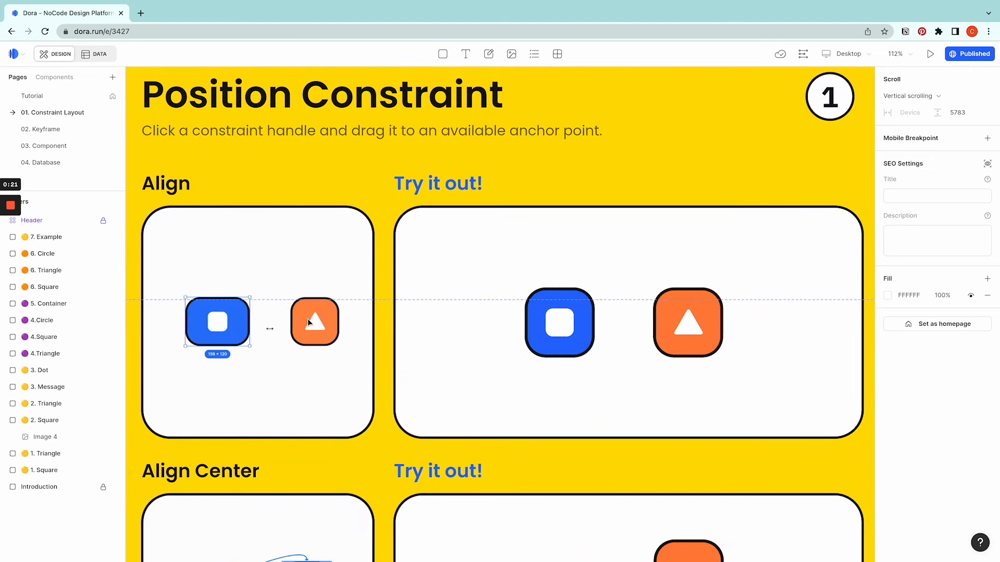
click(674, 331)
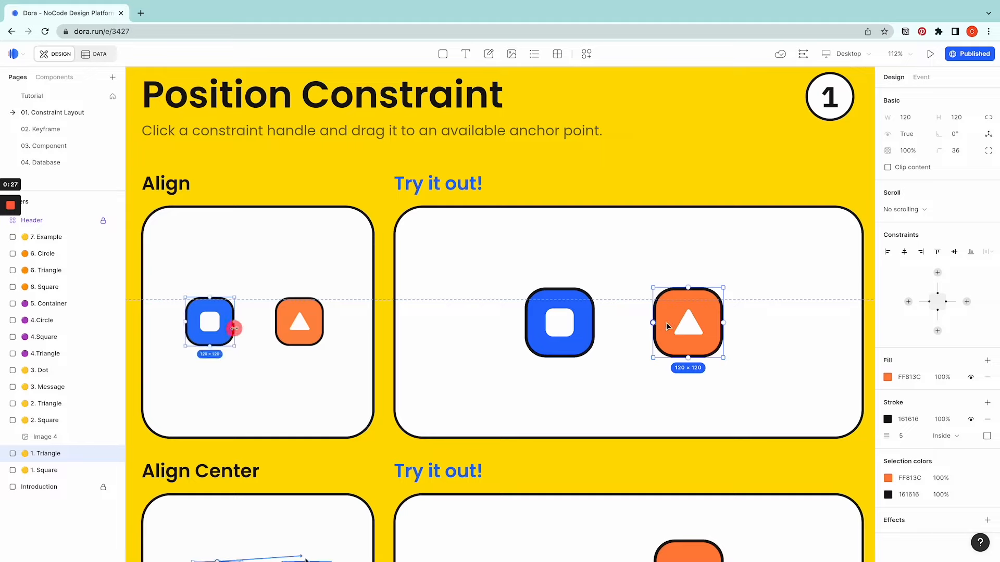
drag(653, 323, 597, 324)
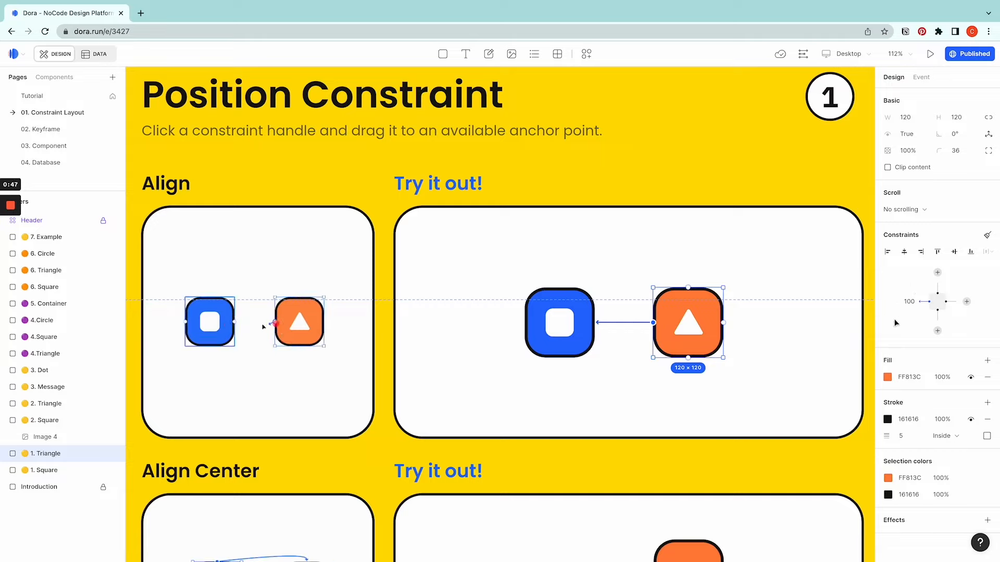
Widen the blue square in the Align exercise to 340 from its right edge and select the linked orange box
click(590, 338)
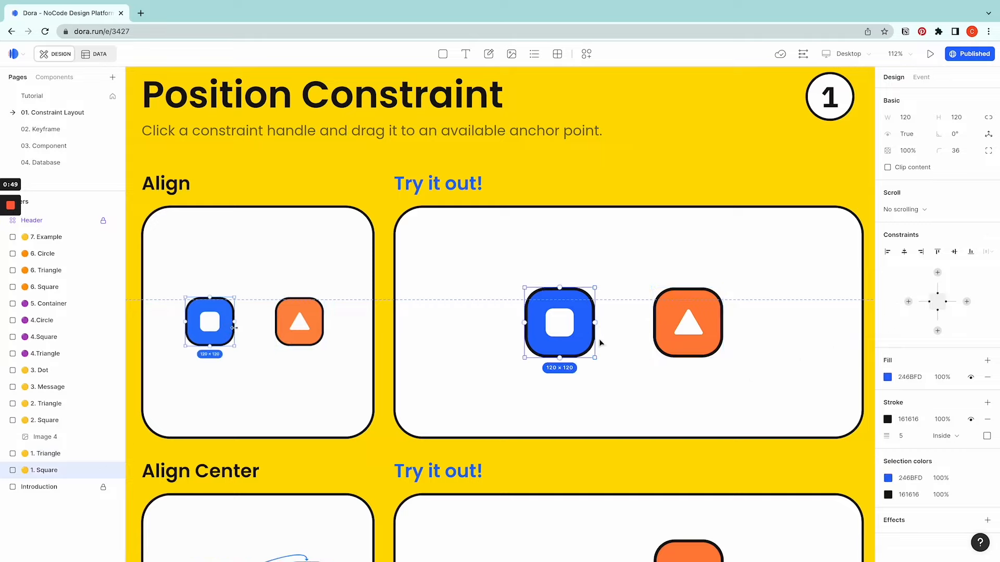
drag(596, 339, 724, 341)
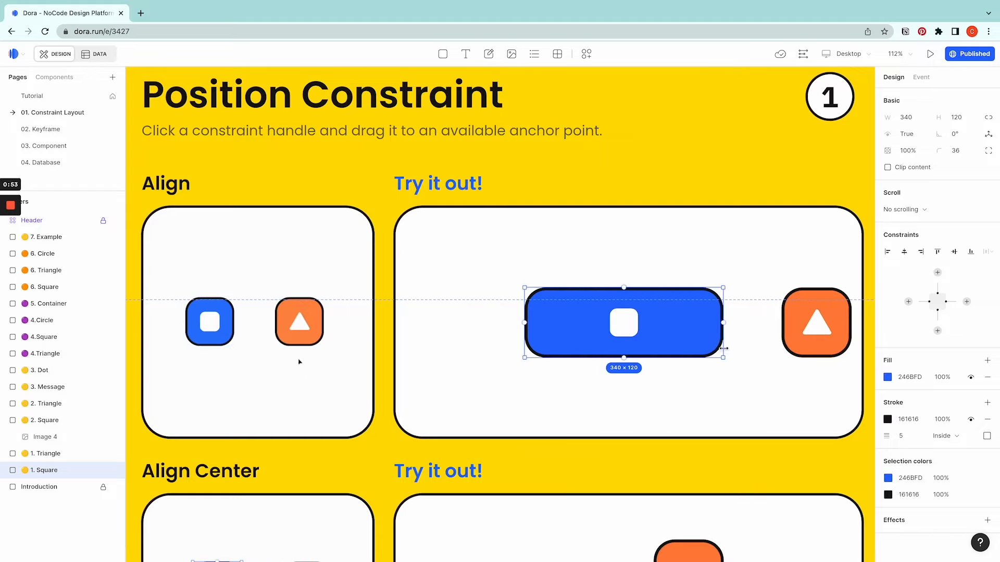
click(832, 350)
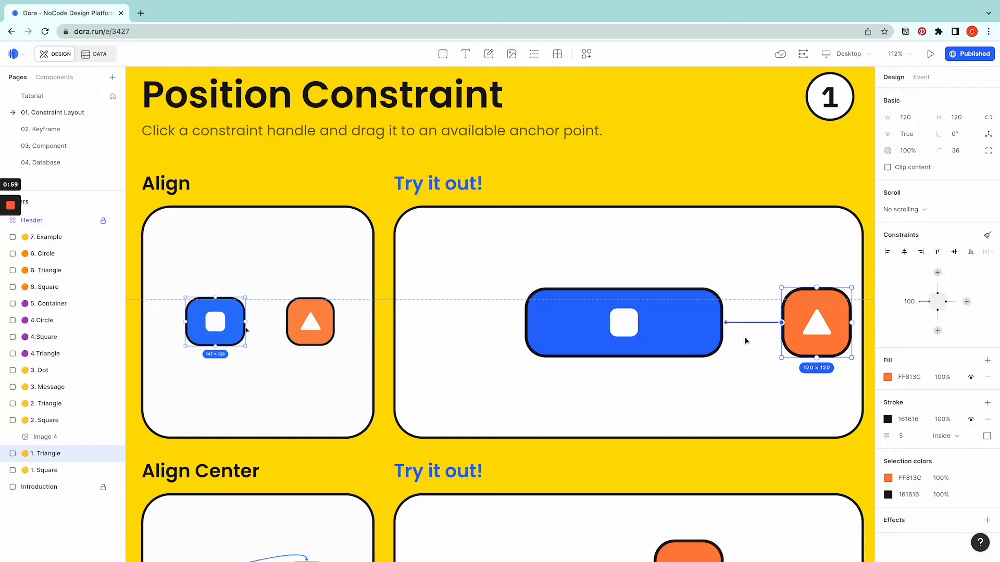
In the Align Center exercise, link the blue square's top and bottom constraints to the tall orange box's top and bottom edges
scroll(746, 349, down, 5)
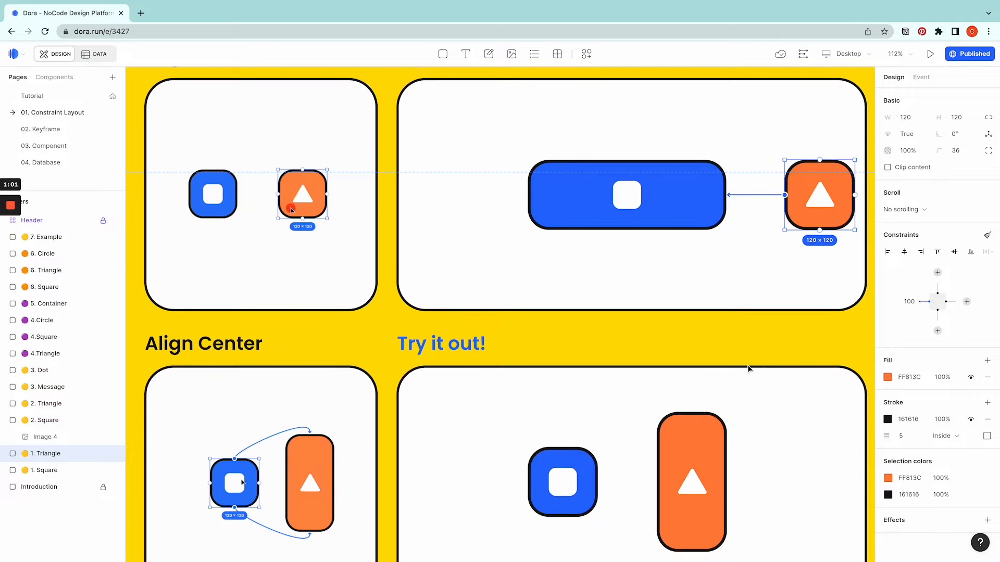
scroll(747, 362, down, 2)
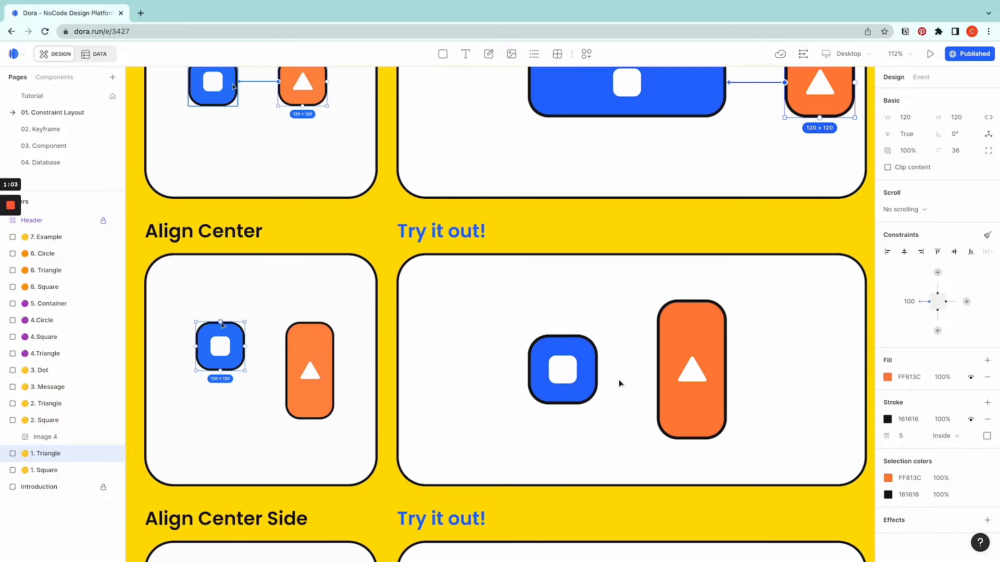
click(566, 340)
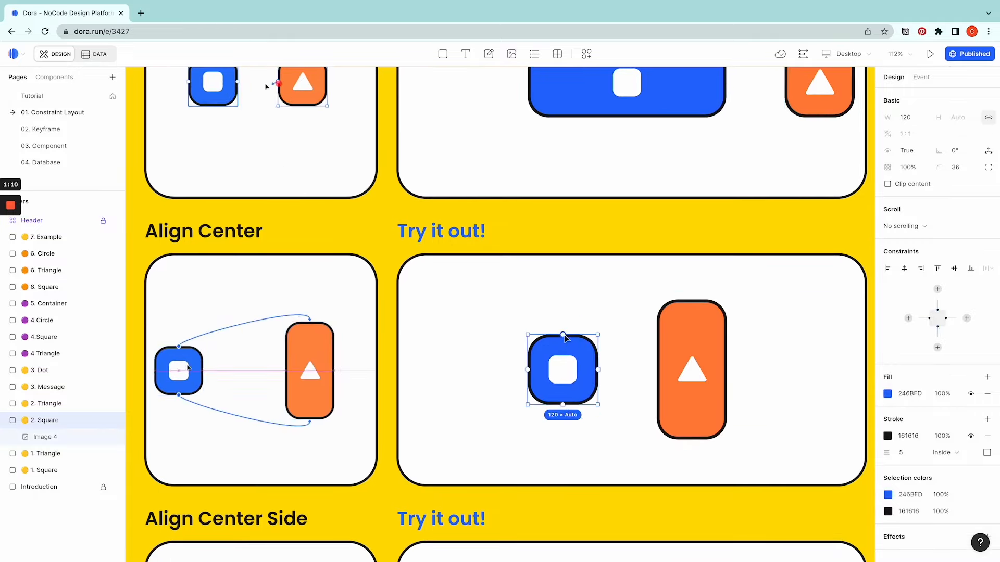
drag(566, 339, 692, 300)
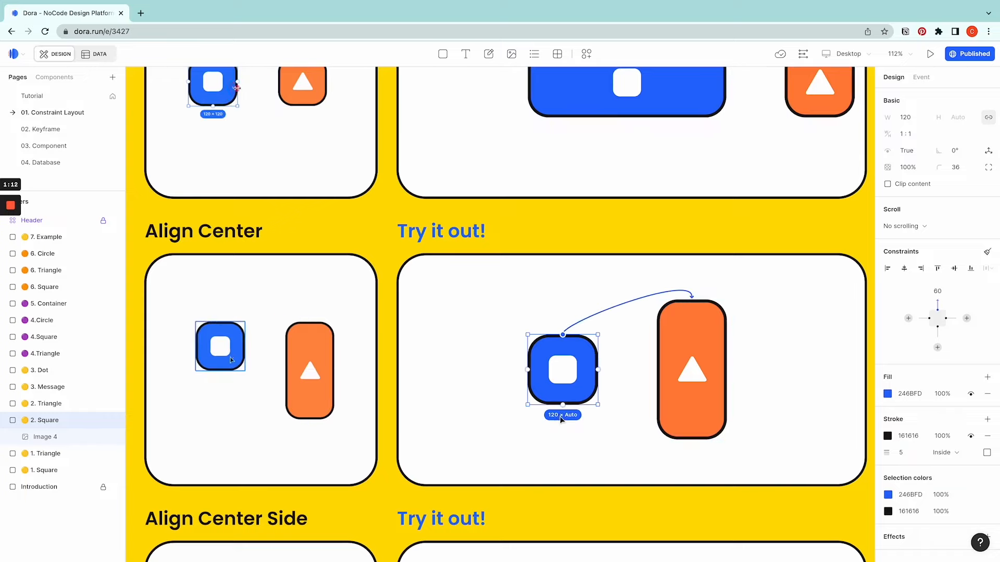
drag(562, 404, 693, 443)
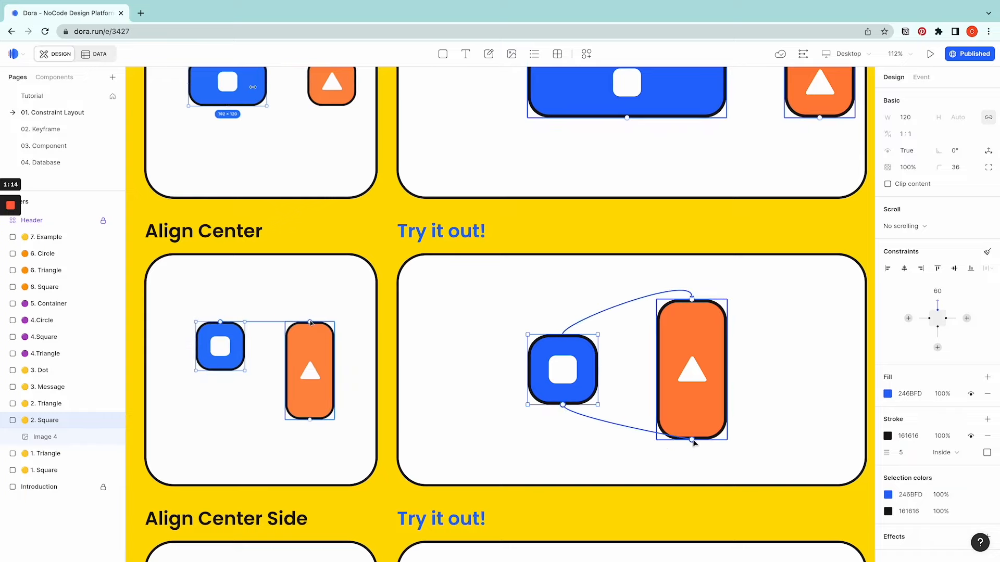
Move the tall orange box up slightly to test the vertical link and clear the blue square's constraints
click(701, 357)
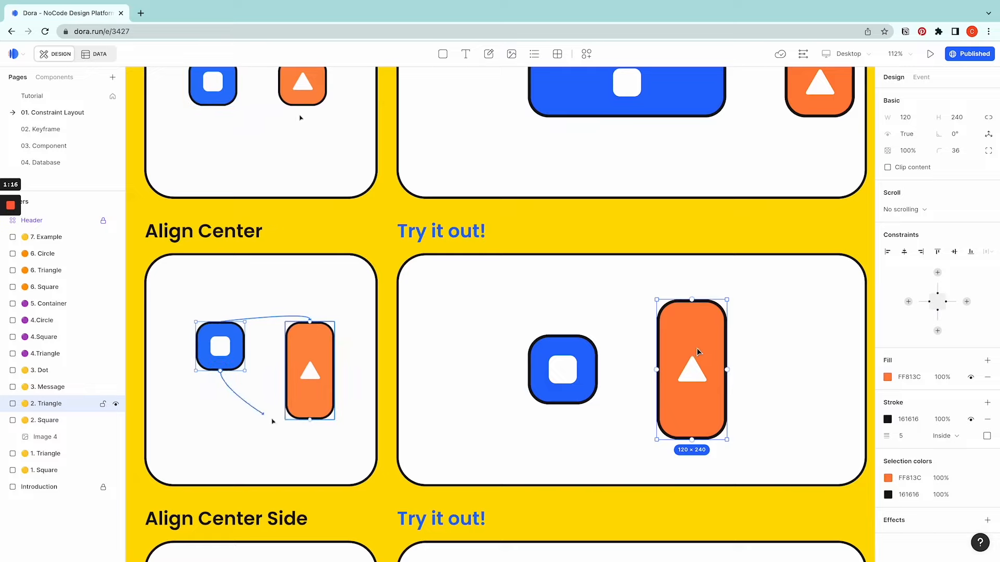
mouse_move(698, 352)
mouse_down()
mouse_move(690, 301)
mouse_move(701, 207)
mouse_move(698, 336)
mouse_up()
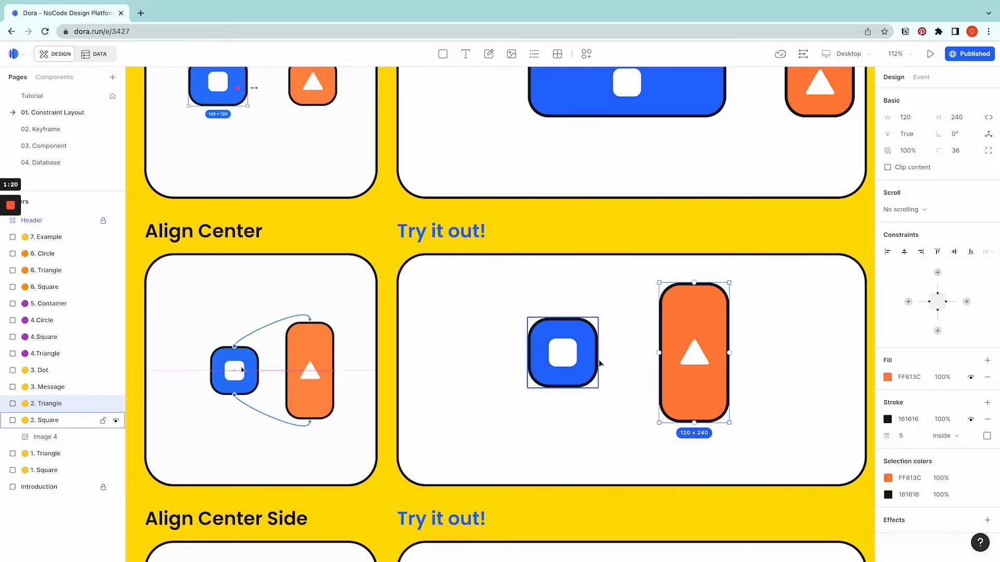
click(790, 349)
click(576, 335)
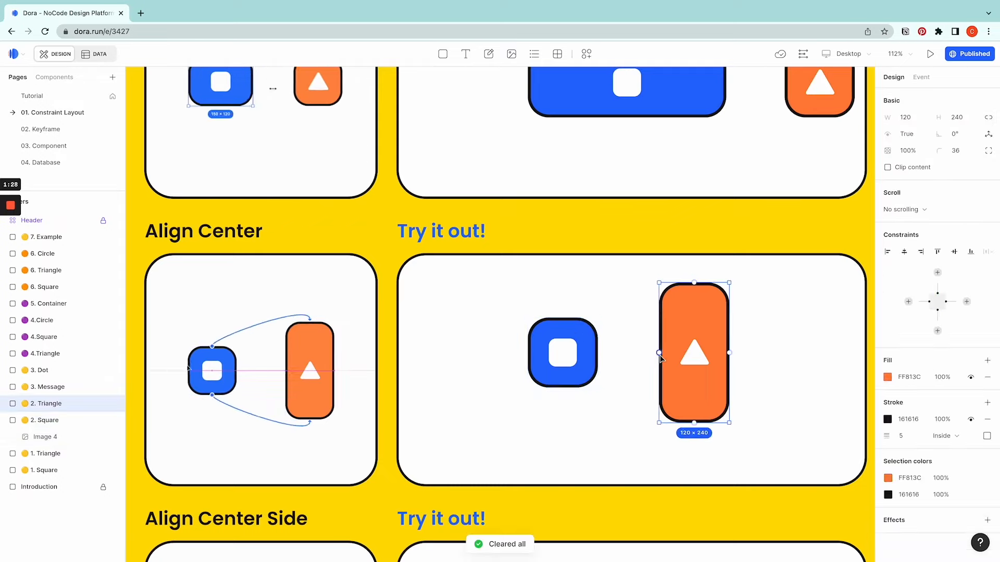
Widen the tall orange box leftward and nest the blue square inside it, in front of the triangle image
mouse_move(659, 353)
mouse_down()
mouse_move(564, 353)
mouse_move(645, 353)
mouse_up()
click(552, 359)
key(super+])
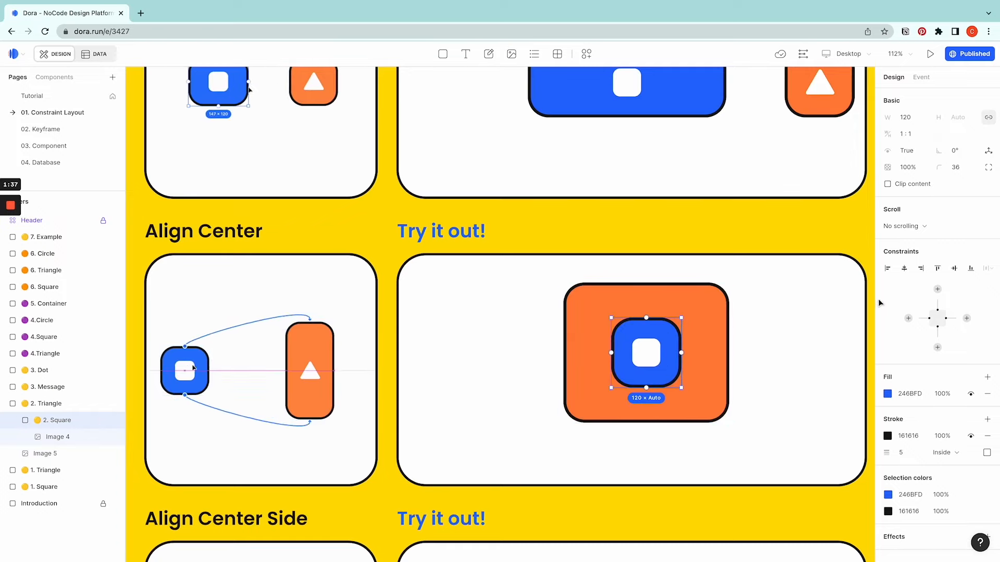
Constrain the blue square to the horizontal center of the orange box and resize the box's width to 499 to test it
click(904, 270)
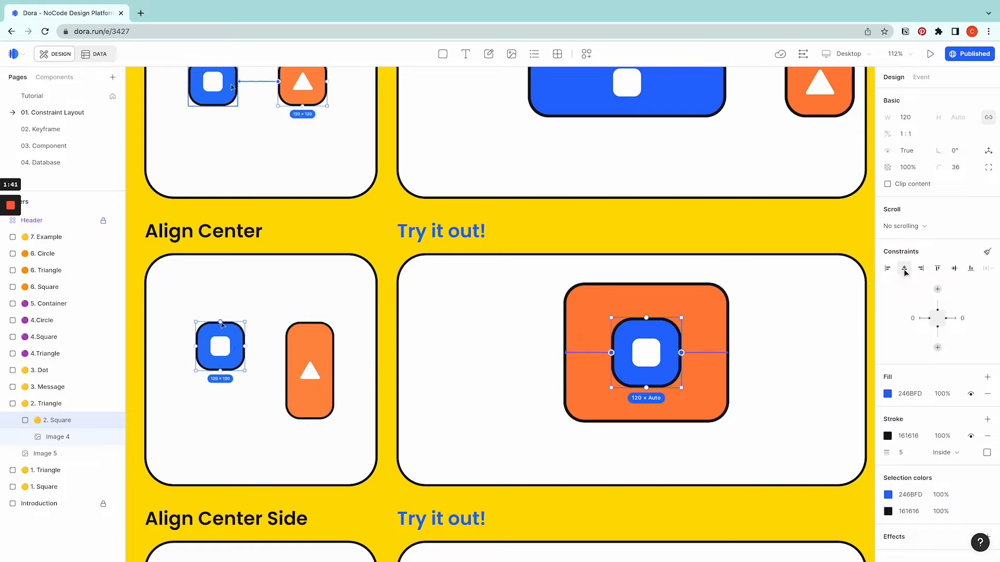
click(711, 391)
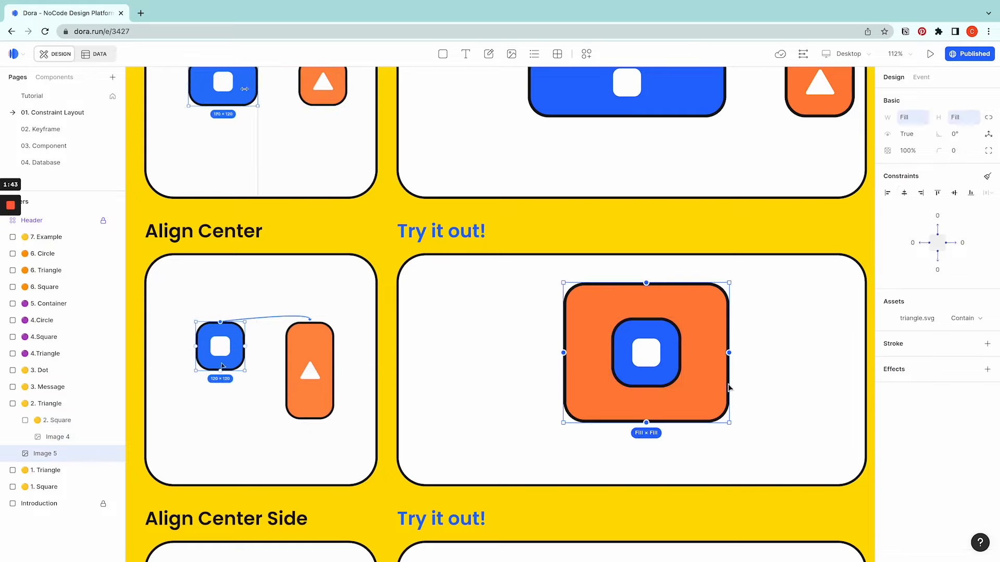
drag(731, 383, 829, 335)
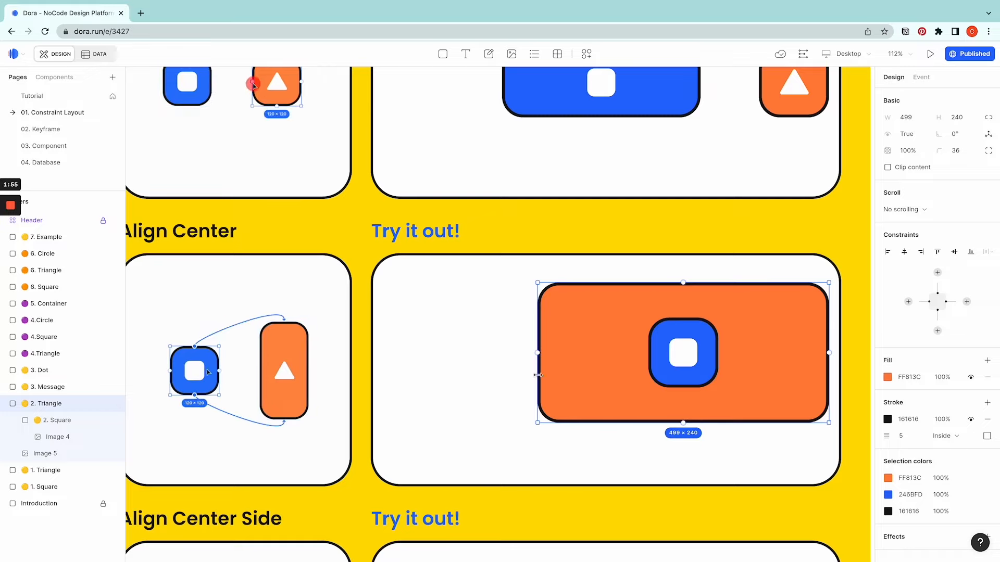
drag(800, 354, 713, 353)
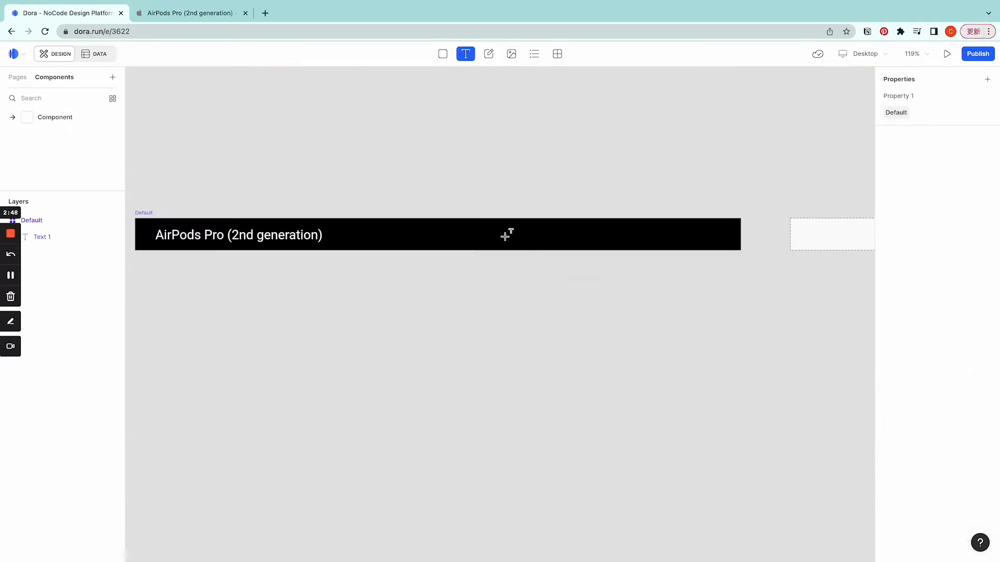
Add an "Overview" text in the right half of the black bar with font size 12 and adjust its position
text(Overview)
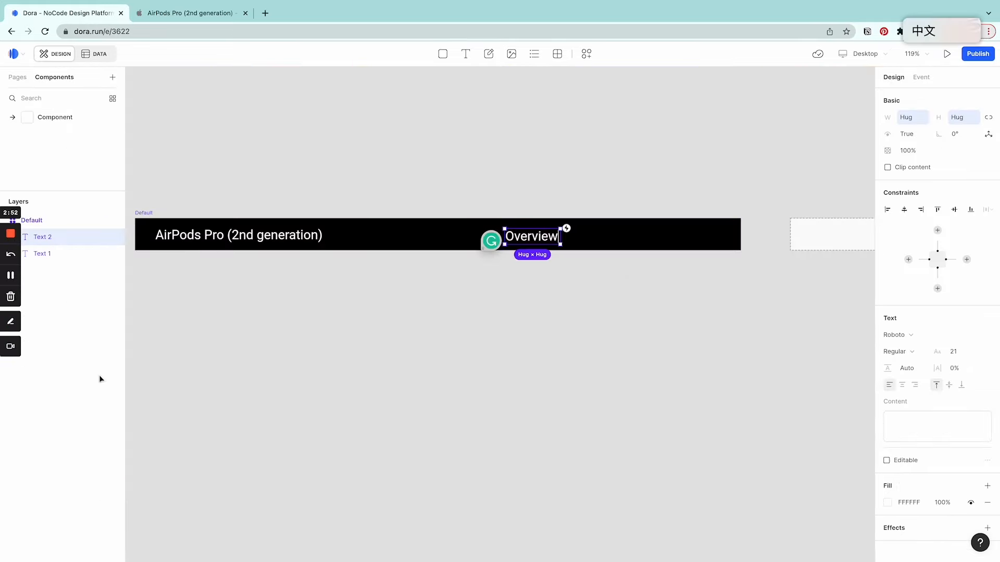
click(964, 352)
text(12)
key(Return)
drag(526, 236, 636, 235)
Duplicate the Overview text beside it and change the copy's content to "Tech Specs"
key(super+c)
key(super+v)
double_click(568, 235)
text(Tech Specs)
click(568, 292)
Duplicate the Tech Specs text beside it and change the copy's content to "Compare"
click(567, 236)
key(super+c)
key(super+v)
double_click(615, 236)
text(Compare)
click(647, 277)
Duplicate the Compare text to its right as the "Buy" label
click(610, 237)
key(super+c)
key(super+v)
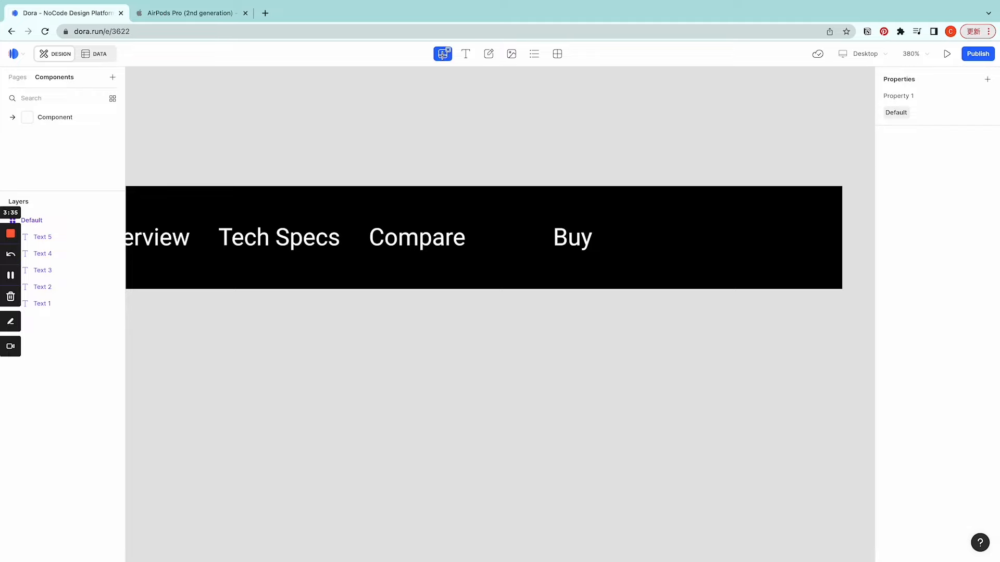
Draw a container over the Buy label and set its size to 45 × 24
drag(537, 216, 612, 259)
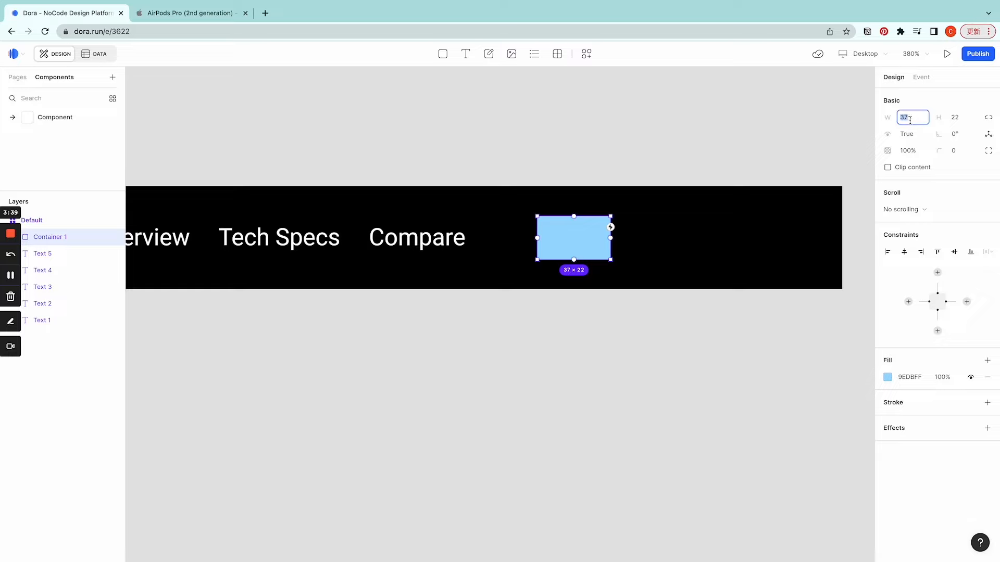
click(964, 119)
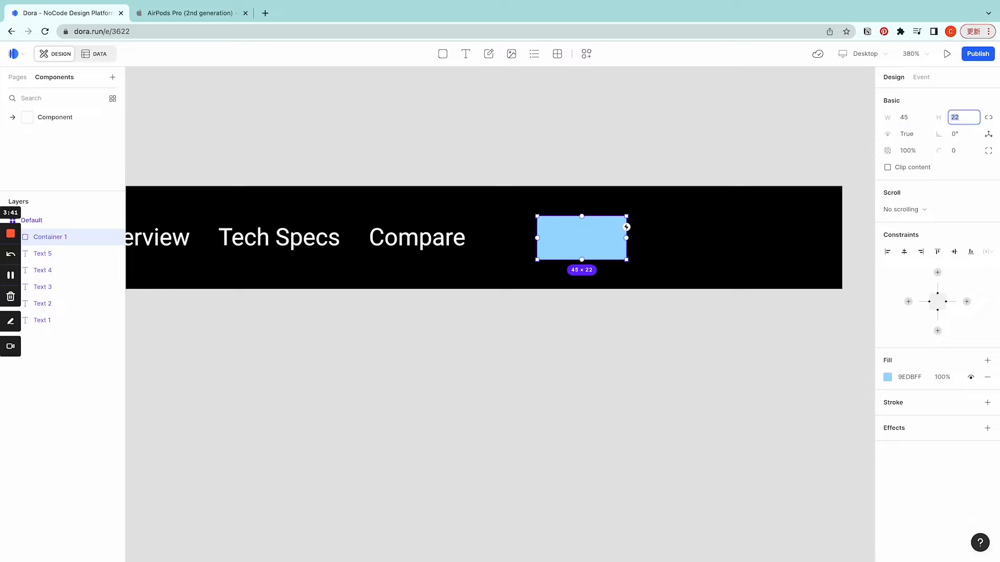
text(24)
key(Return)
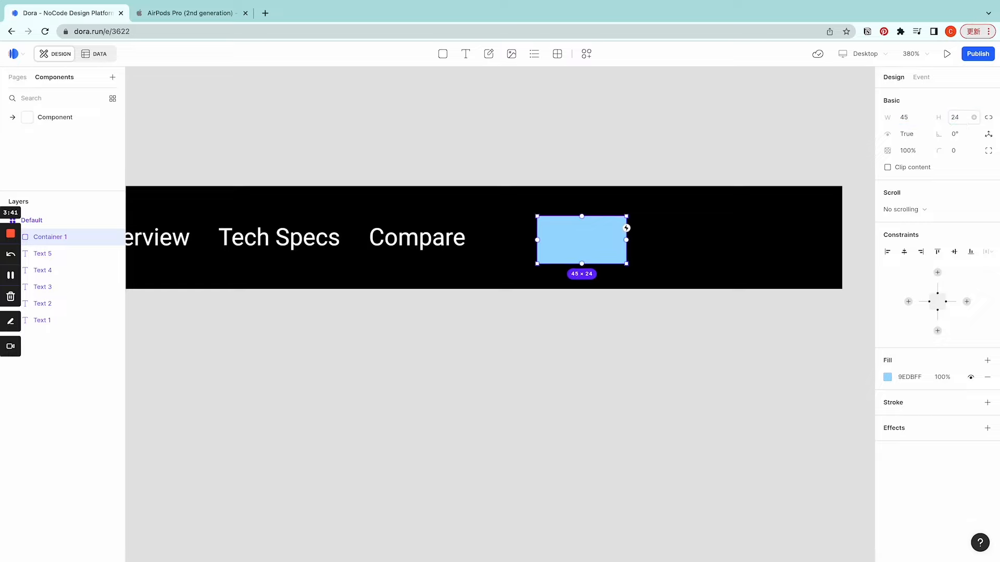
Set the container's fill color to 0071E3
click(909, 378)
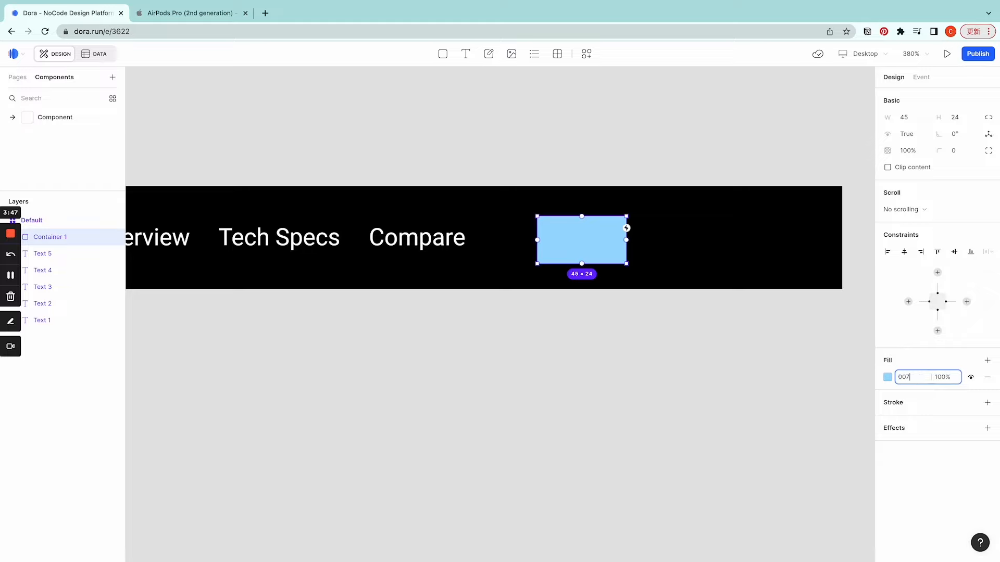
text(0071e)
key(Caps_Lock)
text(3)
key(Return)
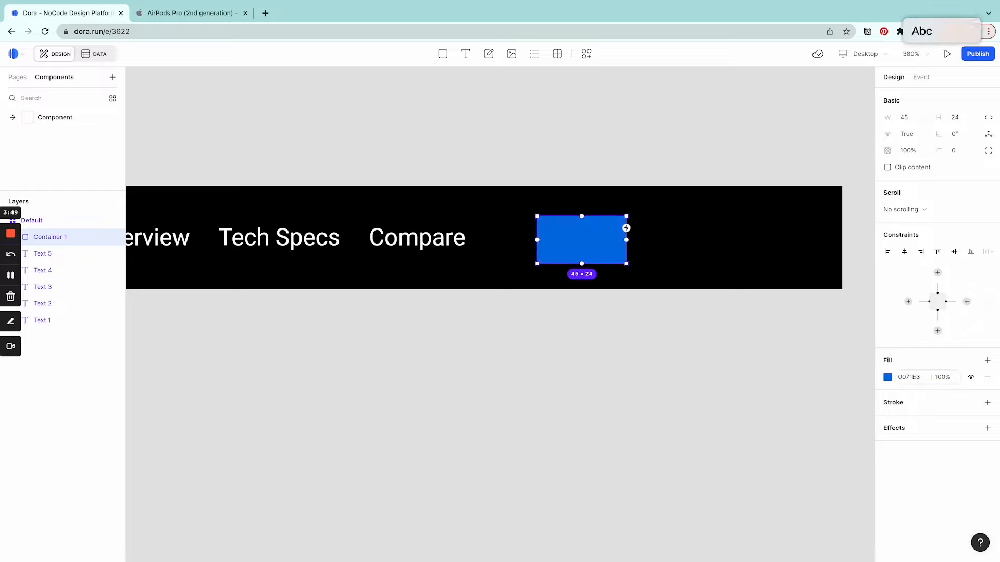
click(713, 421)
Round the blue container's corners with a radius of 20
click(608, 250)
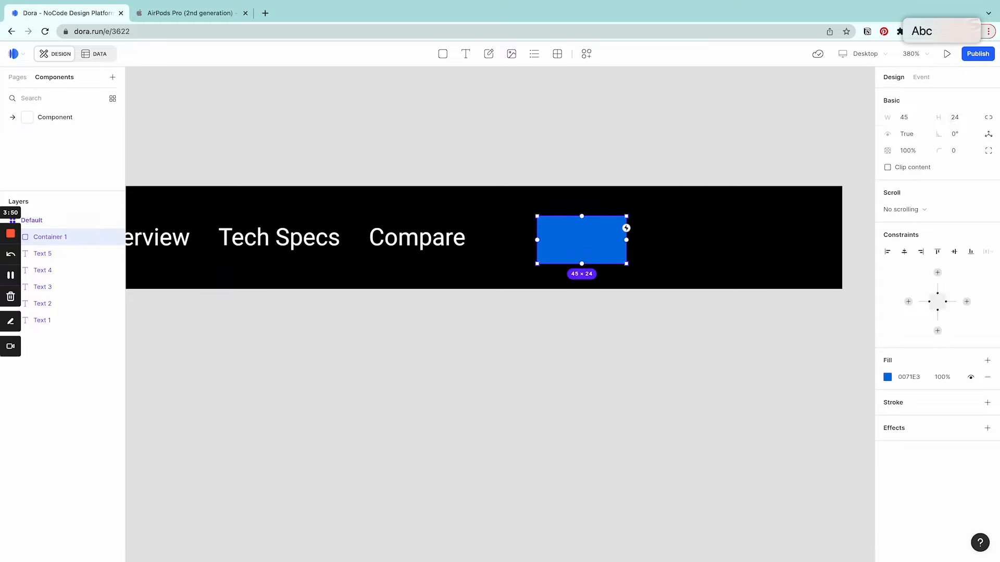
click(958, 152)
text(12)
key(Return)
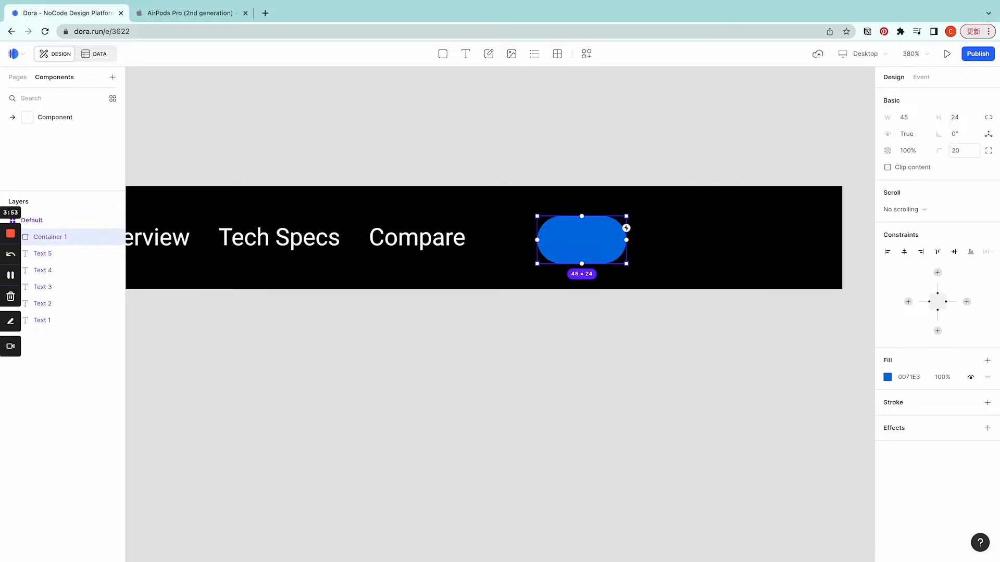
Nest the Buy text inside the blue container and constrain it to the container's horizontal and vertical center
key(Caps_Lock)
click(65, 252)
drag(64, 251, 62, 239)
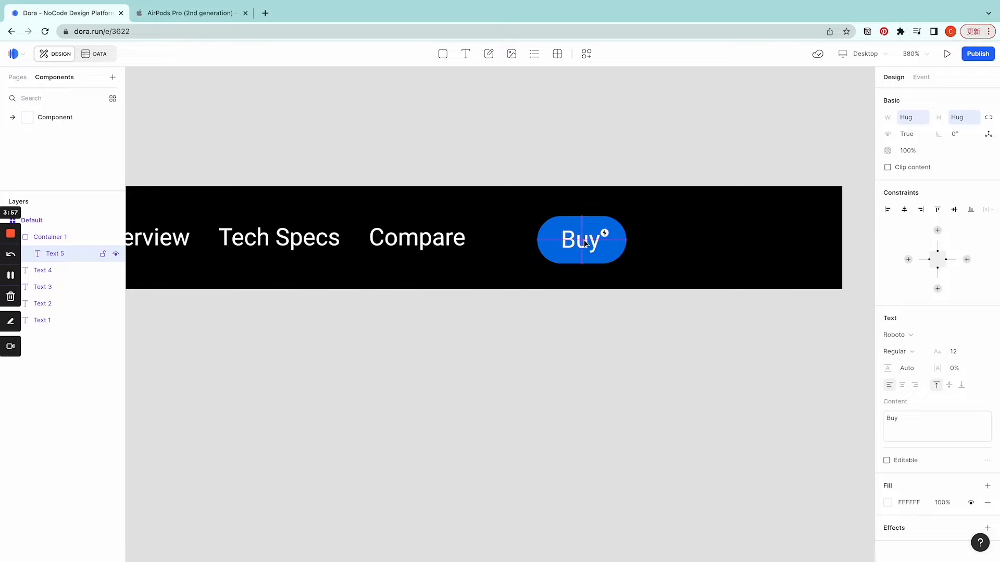
click(906, 212)
click(955, 212)
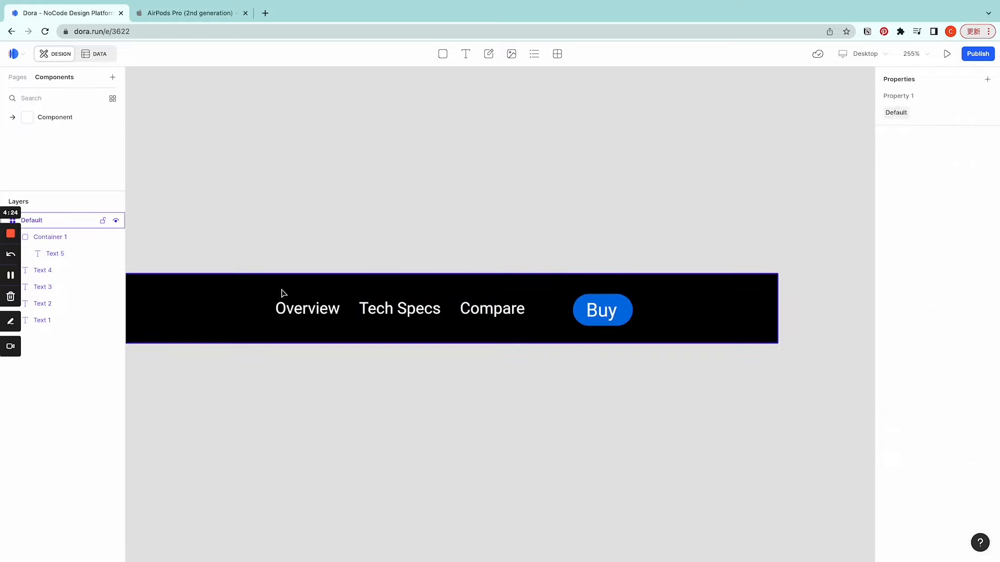
Constrain the Tech Specs text's left side to Overview and the Compare text's left side to Tech Specs, adjusting the spacing
click(398, 329)
click(388, 311)
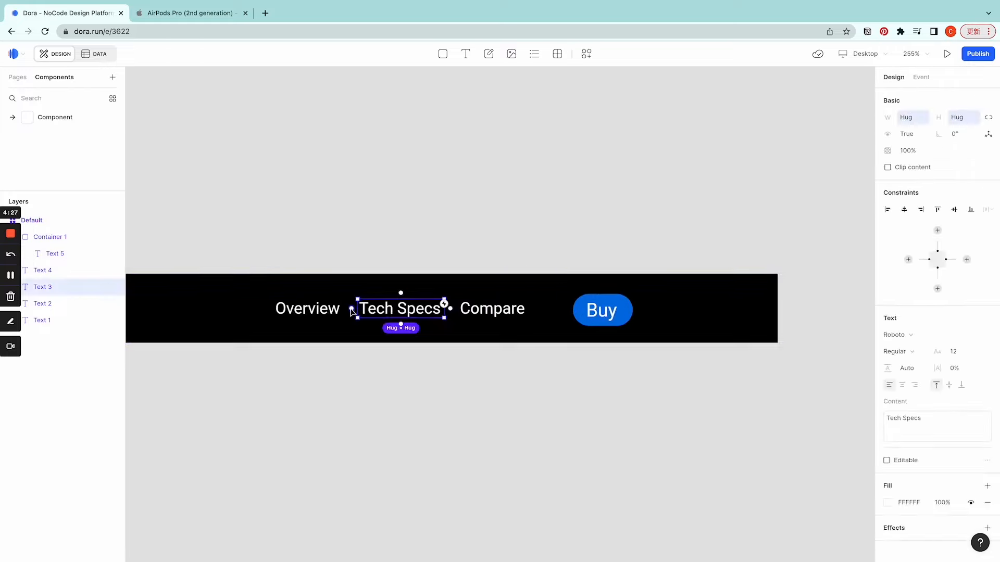
click(908, 260)
drag(510, 310, 541, 310)
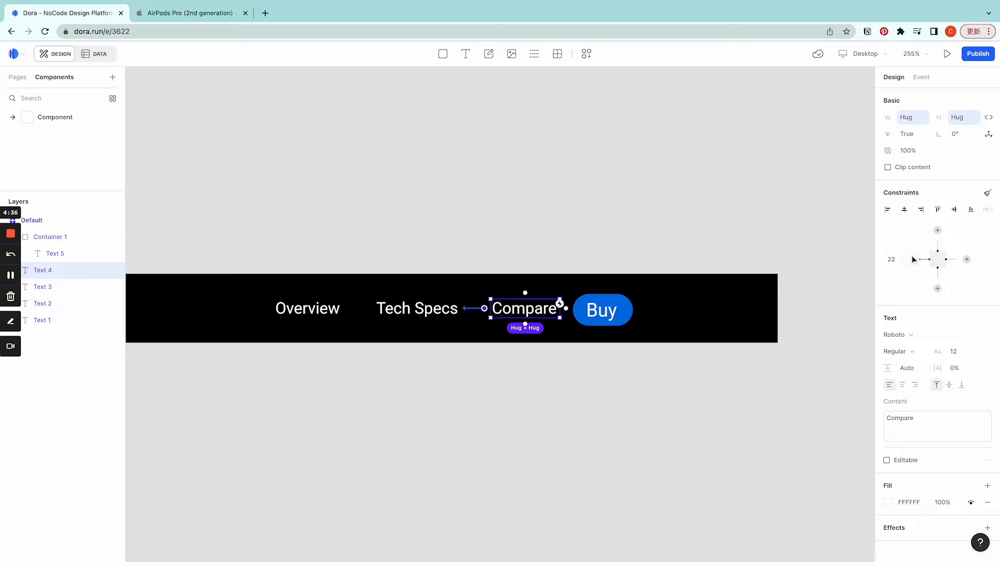
key(Return)
Constrain the Buy container's left side to the Compare text with a spacing of 30
drag(611, 313, 565, 309)
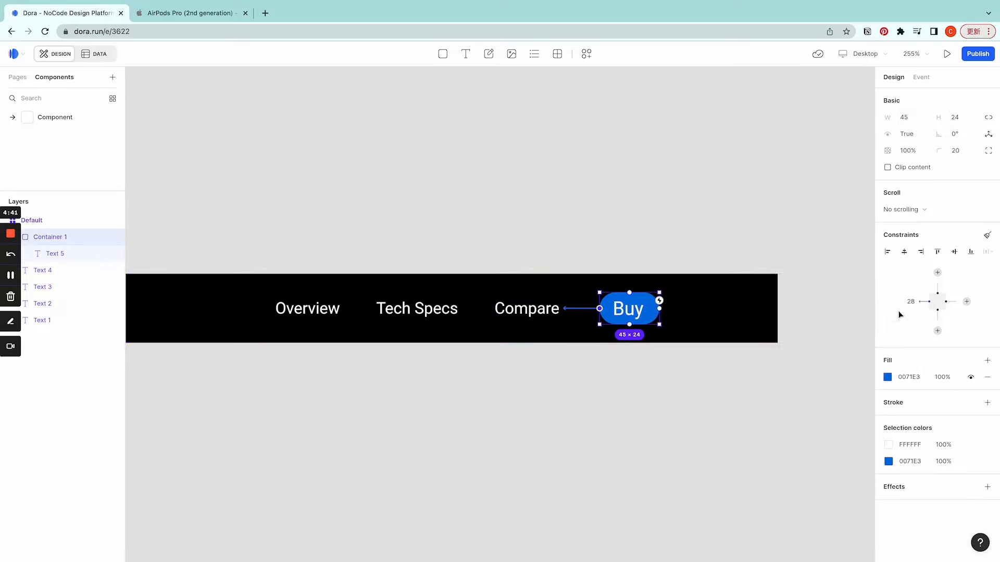
text(30)
key(Return)
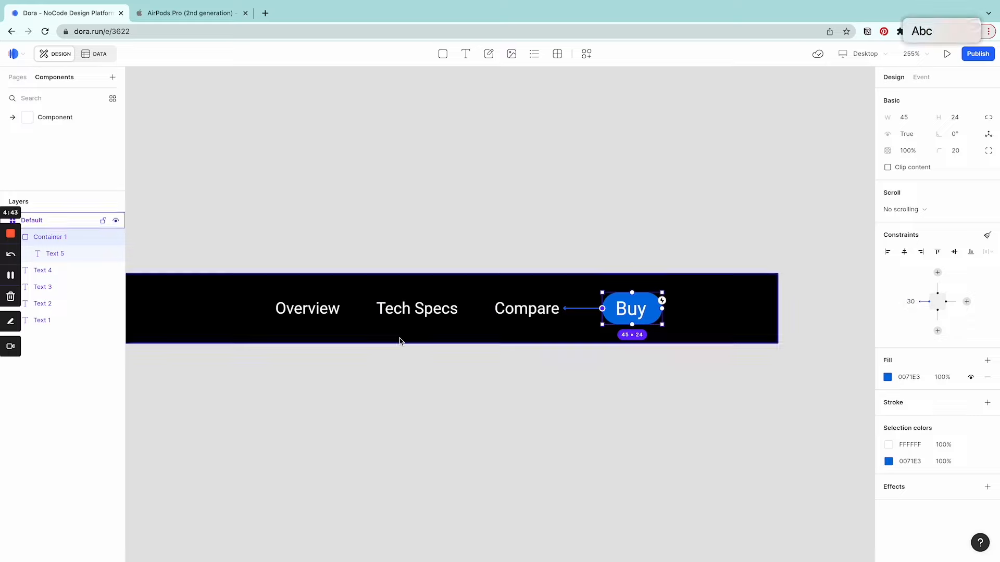
click(351, 381)
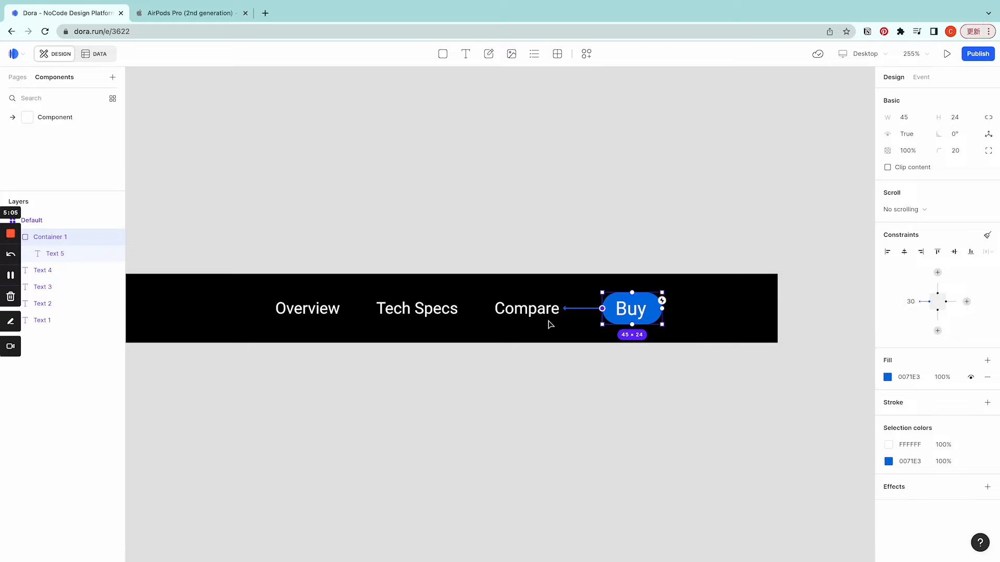
Group the Overview, Tech Specs, Compare and Buy elements into one container and constrain its right side to the bar's right edge
shift+click(544, 316)
shift+click(417, 311)
shift+click(338, 315)
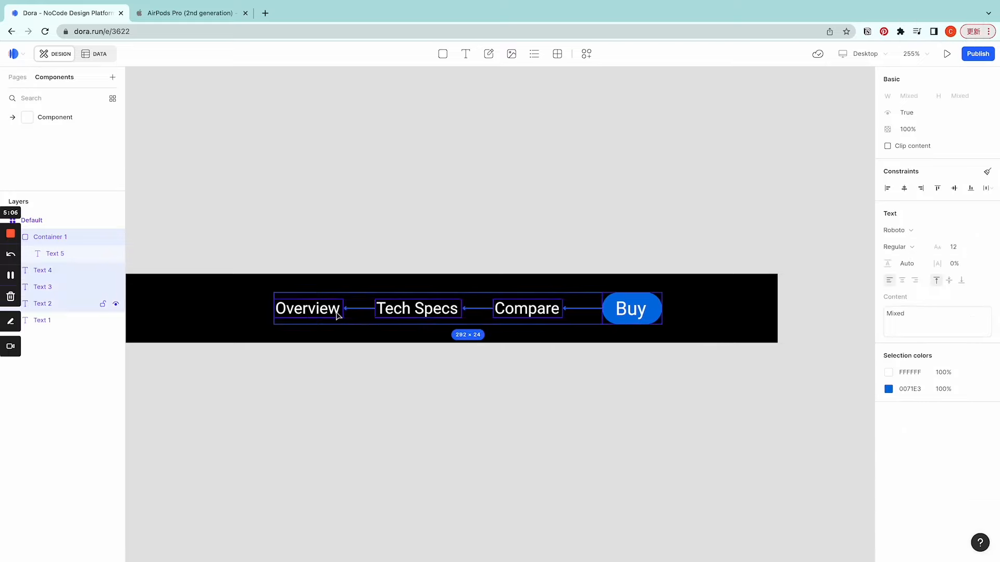
key(ctrl+g)
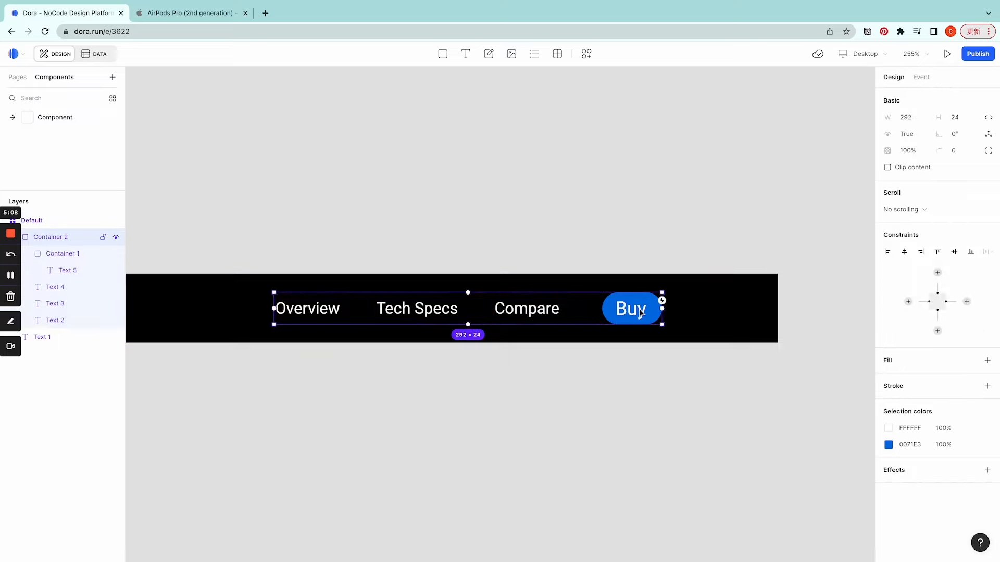
drag(665, 310, 777, 310)
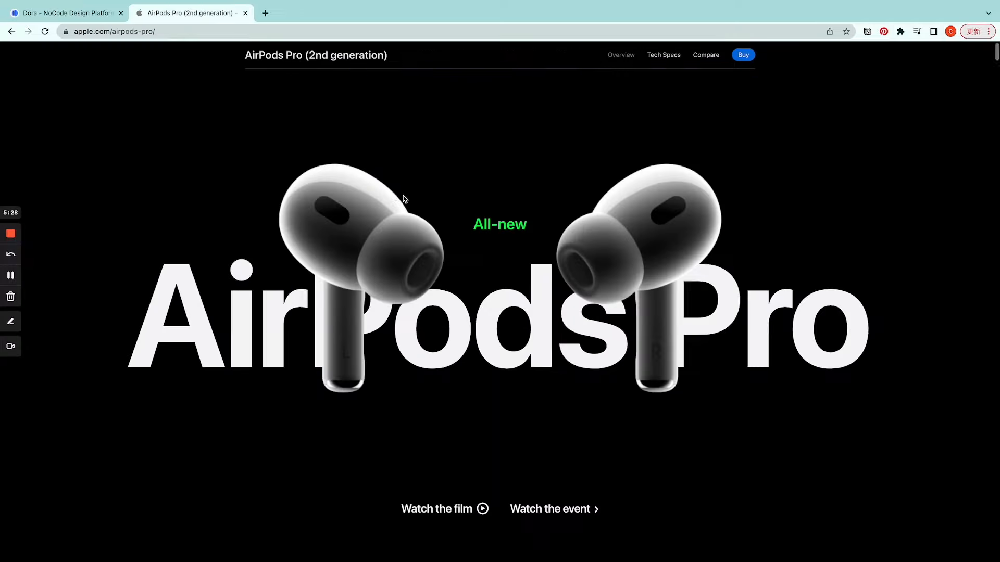
scroll(406, 200, down, 5)
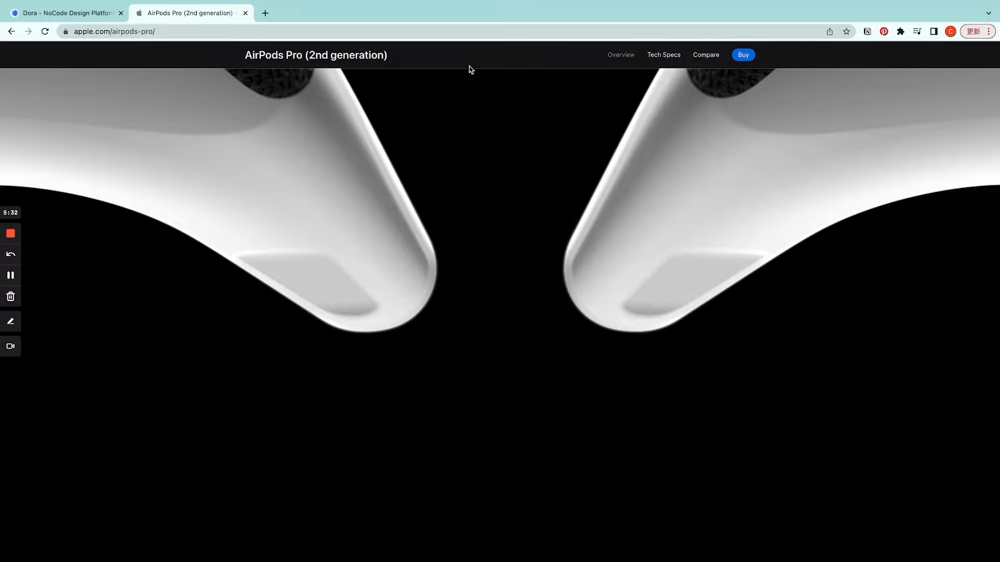
scroll(491, 98, up, 10)
click(65, 13)
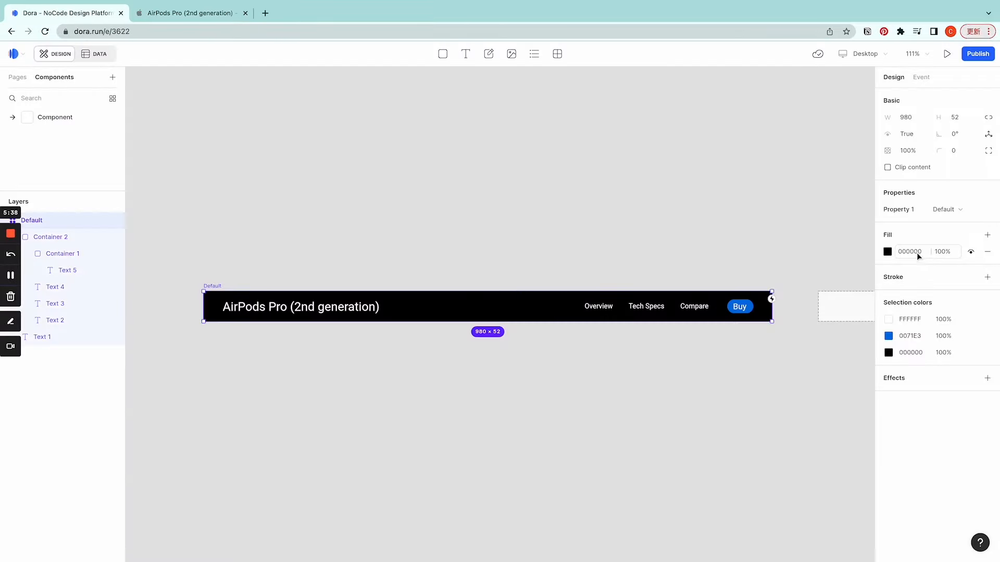
text(1d1d)
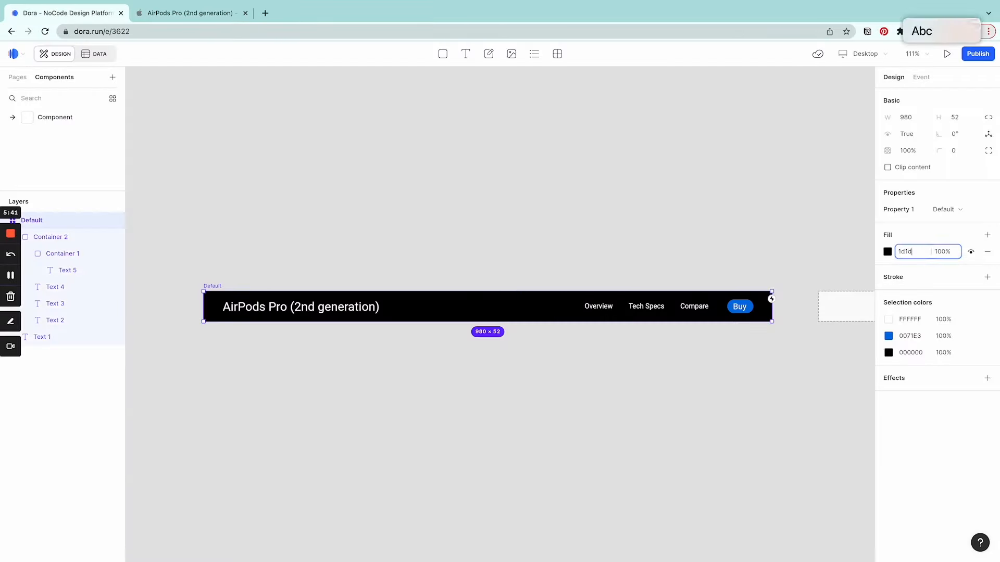
text(1f)
key(Return)
click(940, 254)
text(72)
key(Return)
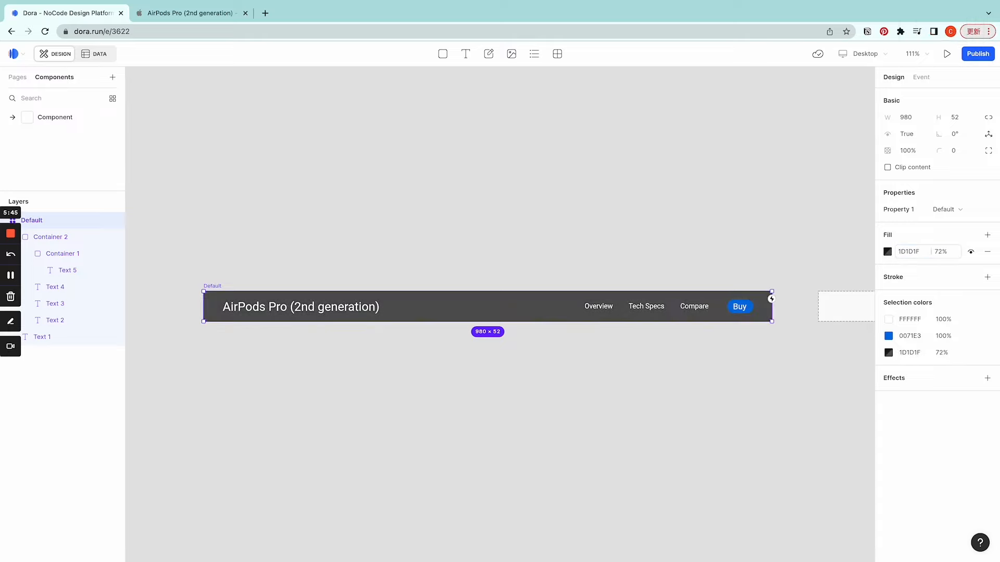
Add an inside stroke to the bar with a top width of 0, colored 828282 at 50% opacity
click(987, 277)
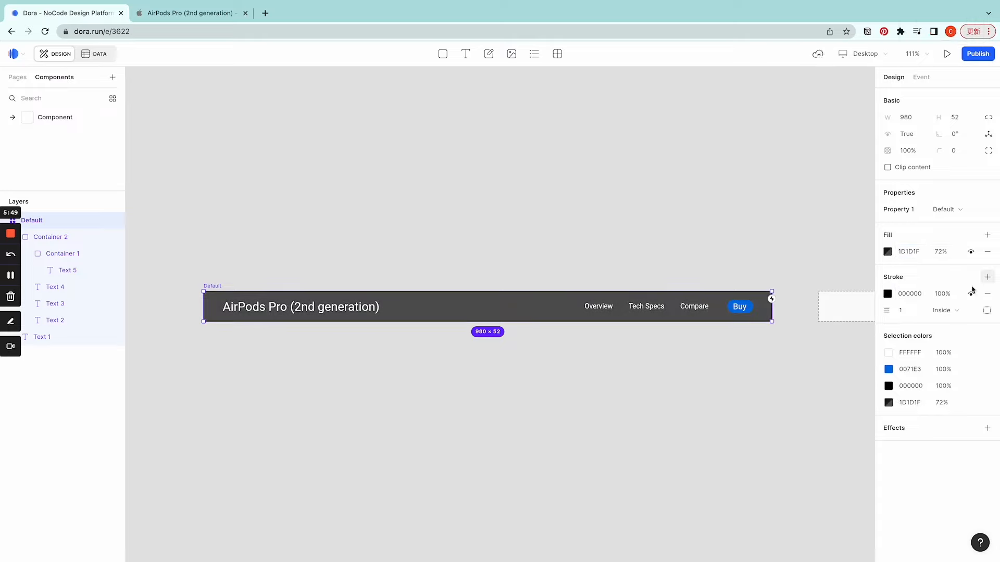
text(0)
key(Return)
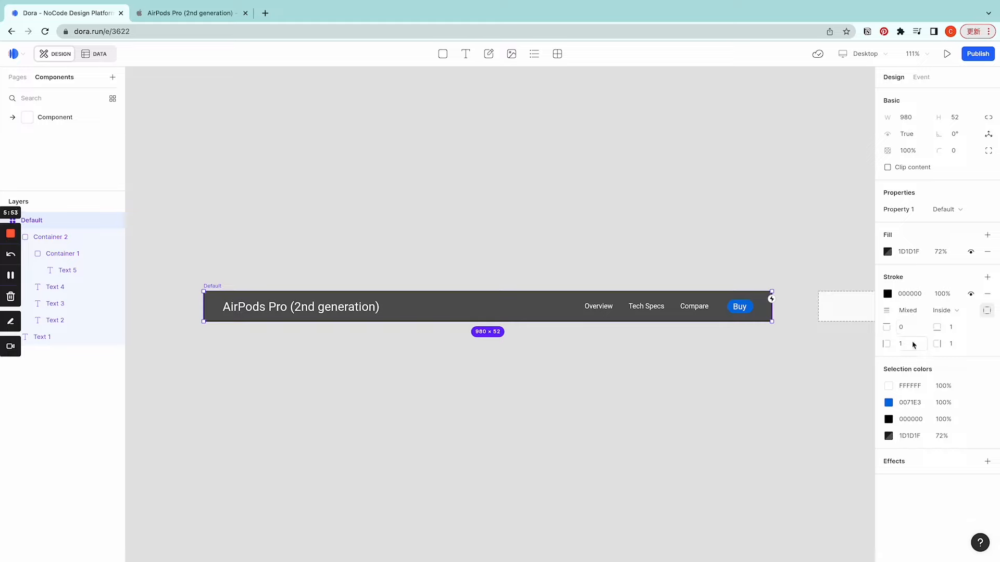
click(888, 293)
click(799, 434)
click(799, 456)
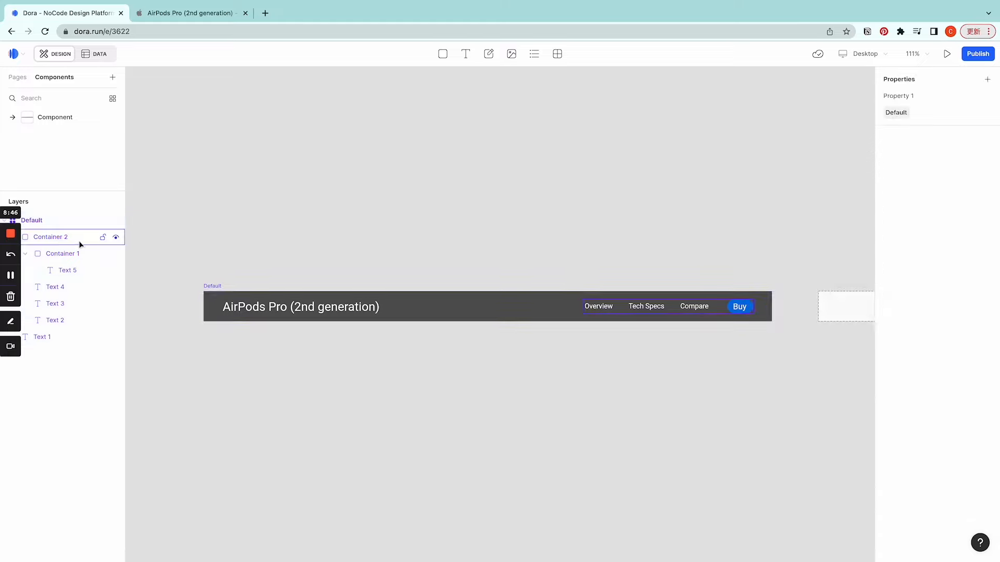
Wrap the title text and the menu container in one container and center it vertically in the bar
click(79, 240)
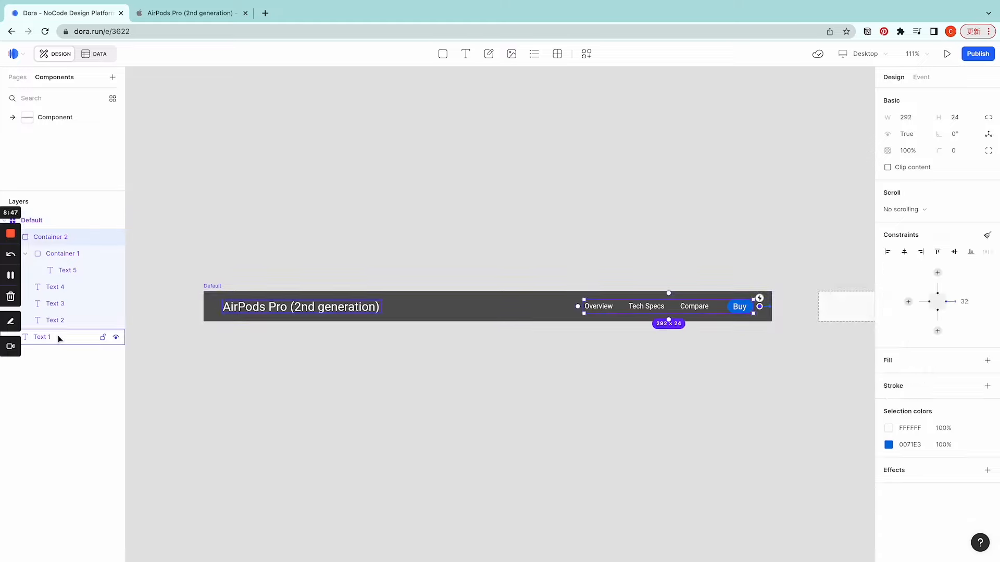
click(954, 253)
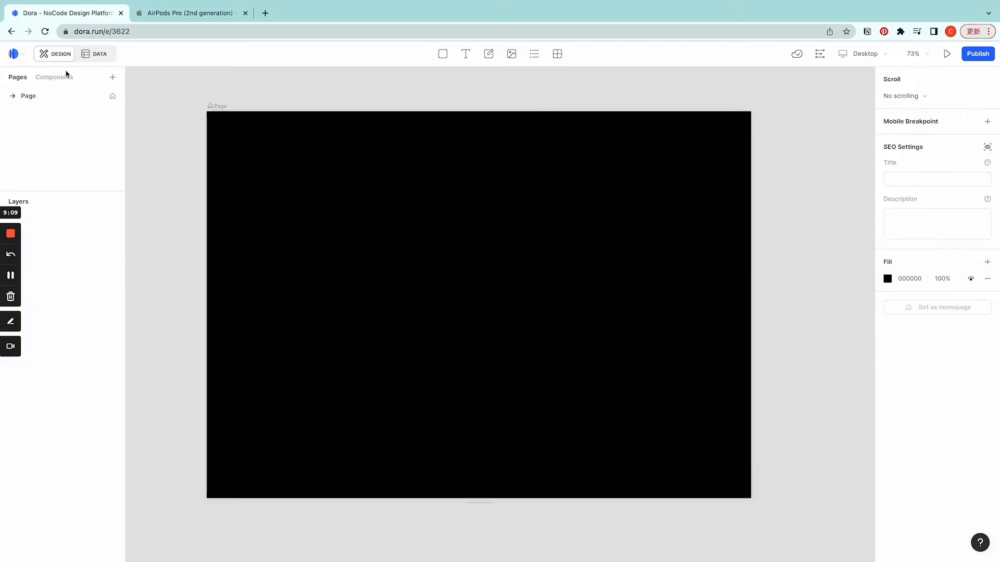
Place the navigation bar component on the page, set its width to Fill container and align it with the page's top edge
click(62, 77)
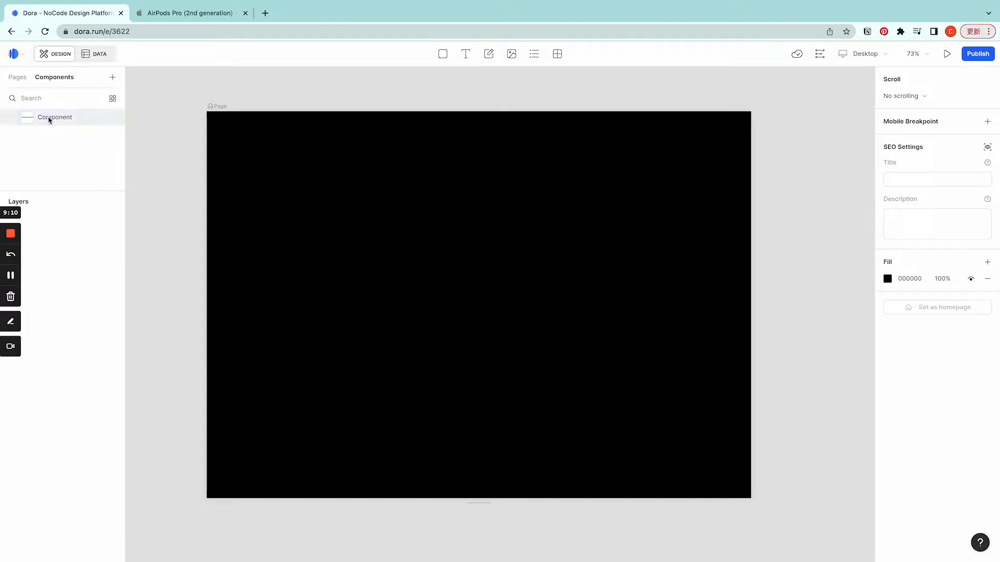
drag(50, 120, 464, 141)
click(930, 118)
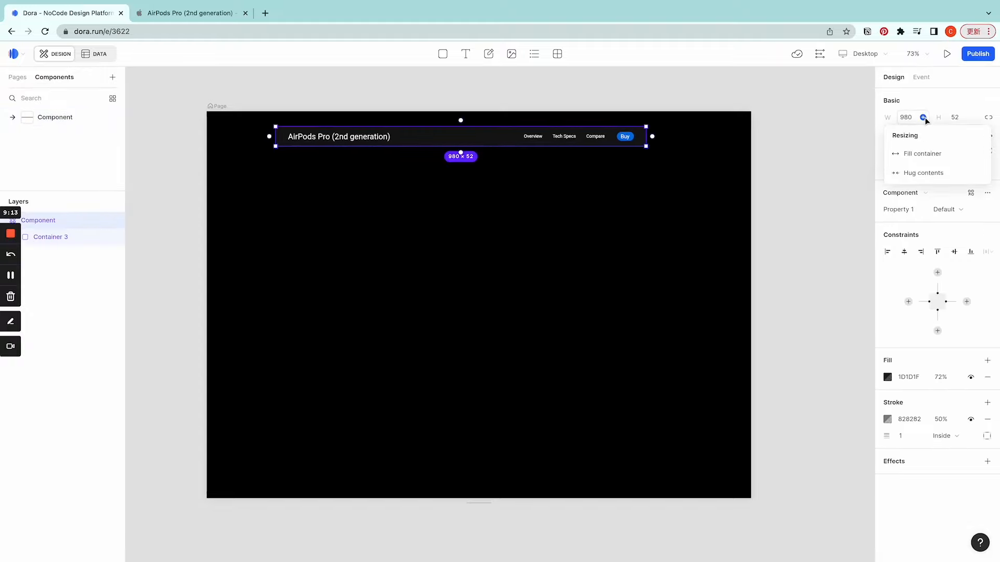
click(922, 154)
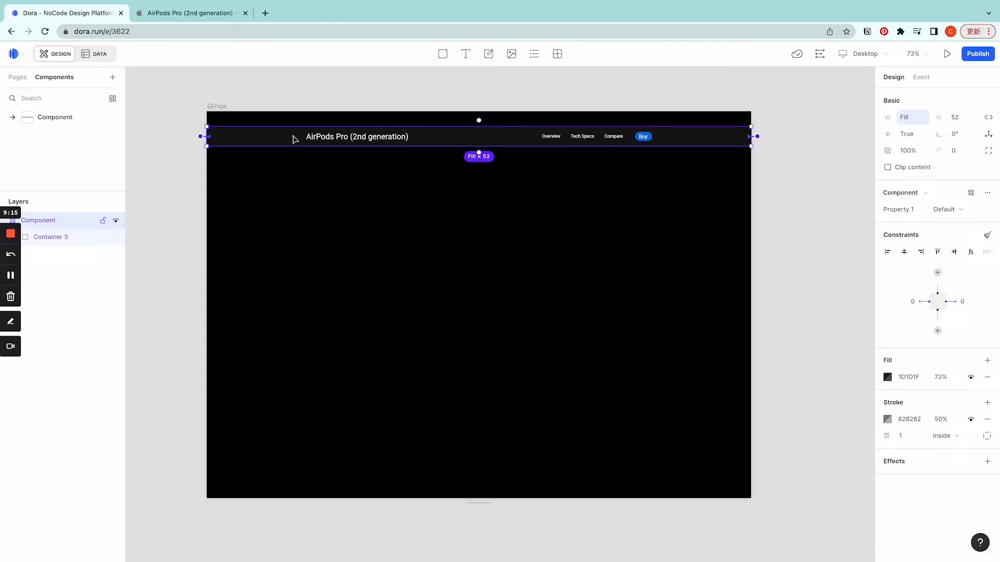
drag(695, 145, 693, 126)
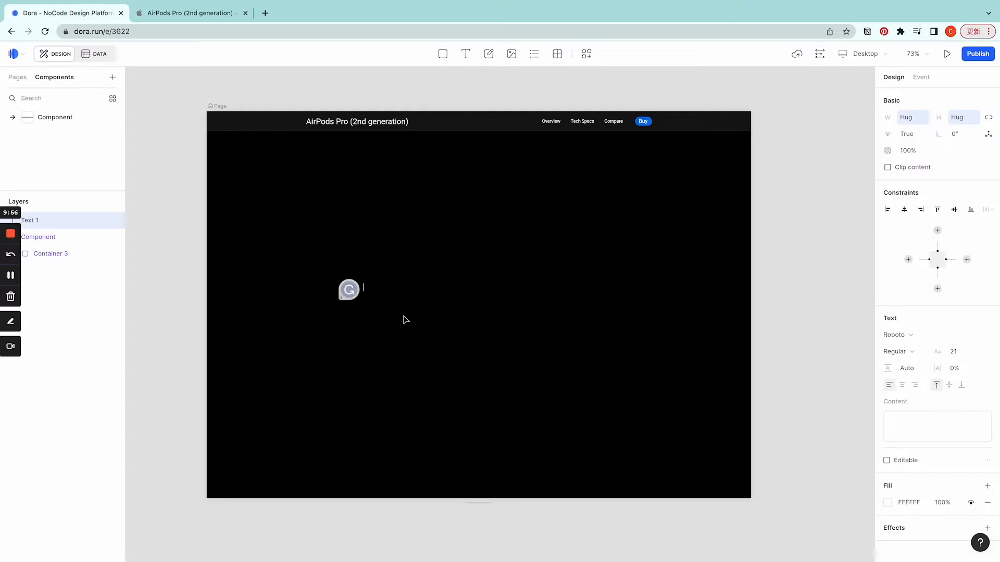
Enter the heading text "Airpods Pro" on the page and set its font to Source Sans Pro
text(Airpods)
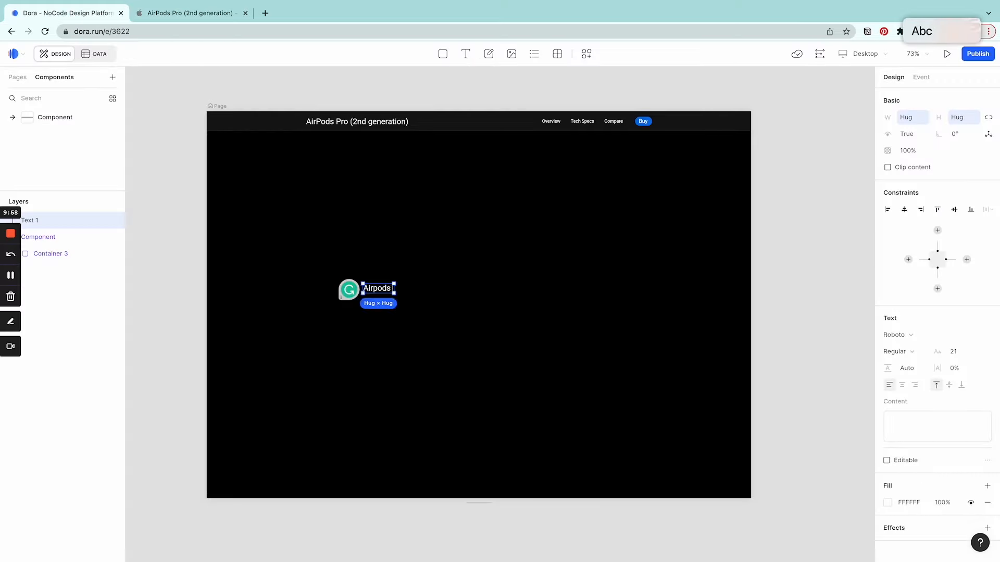
text( Pro)
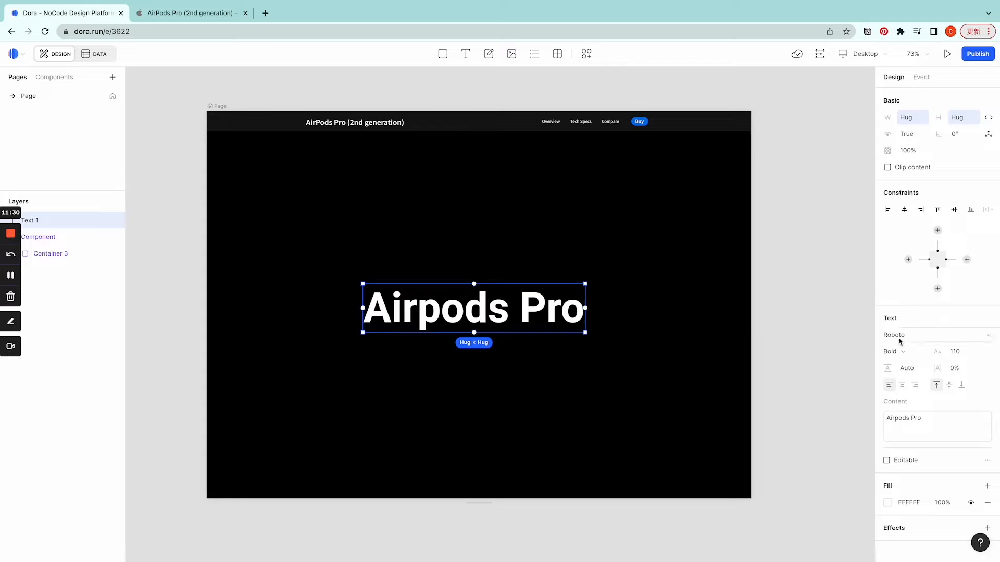
click(899, 337)
text(source)
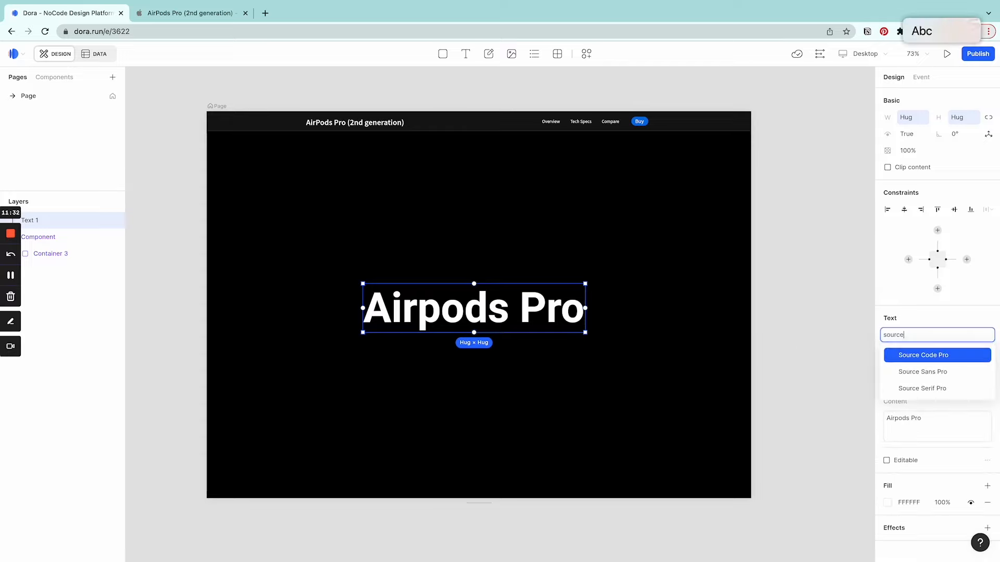
click(937, 377)
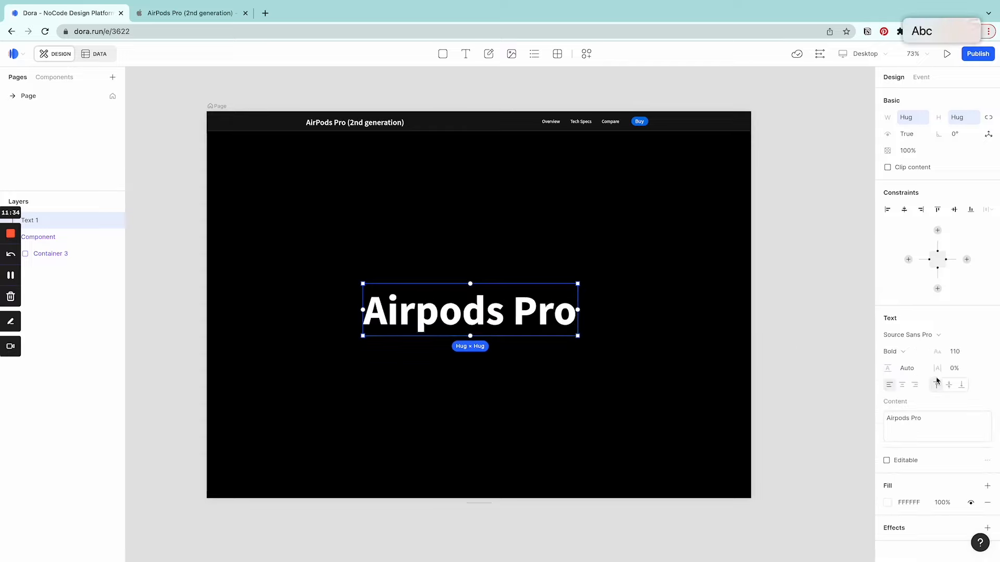
Set the heading's letter spacing to -3% and move it to the center of the page
click(958, 373)
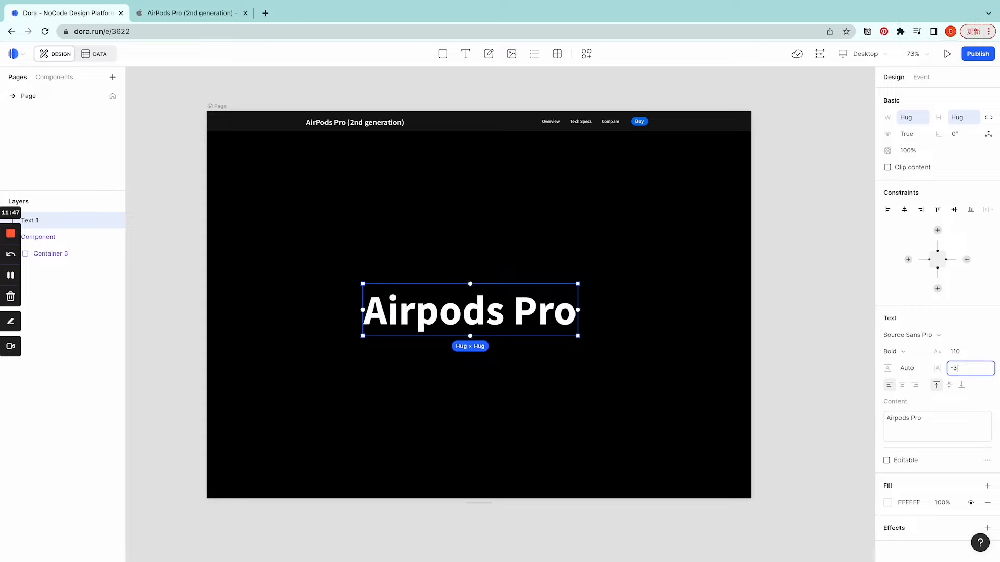
text(-3)
key(Return)
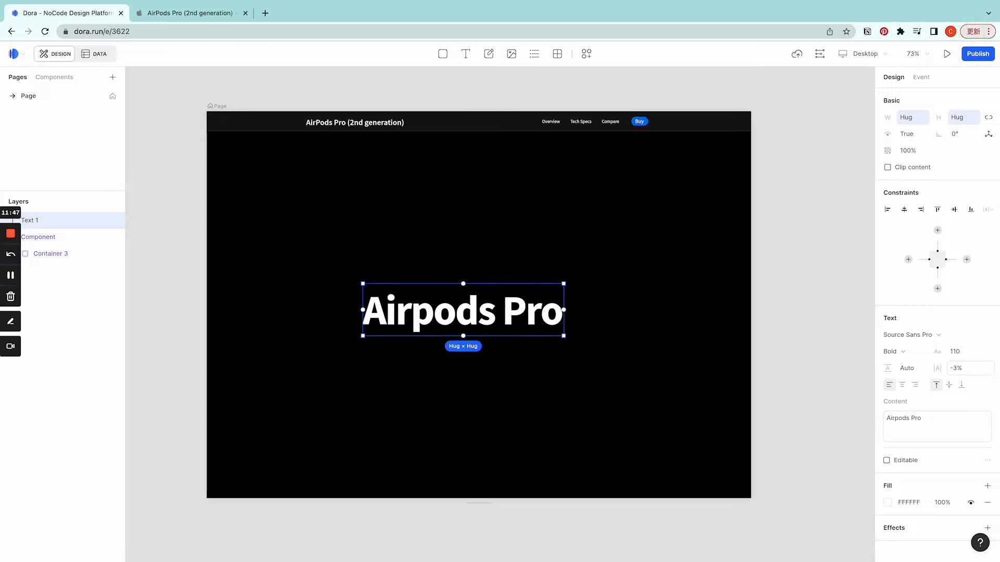
key(Caps_Lock)
click(774, 301)
drag(485, 316, 498, 311)
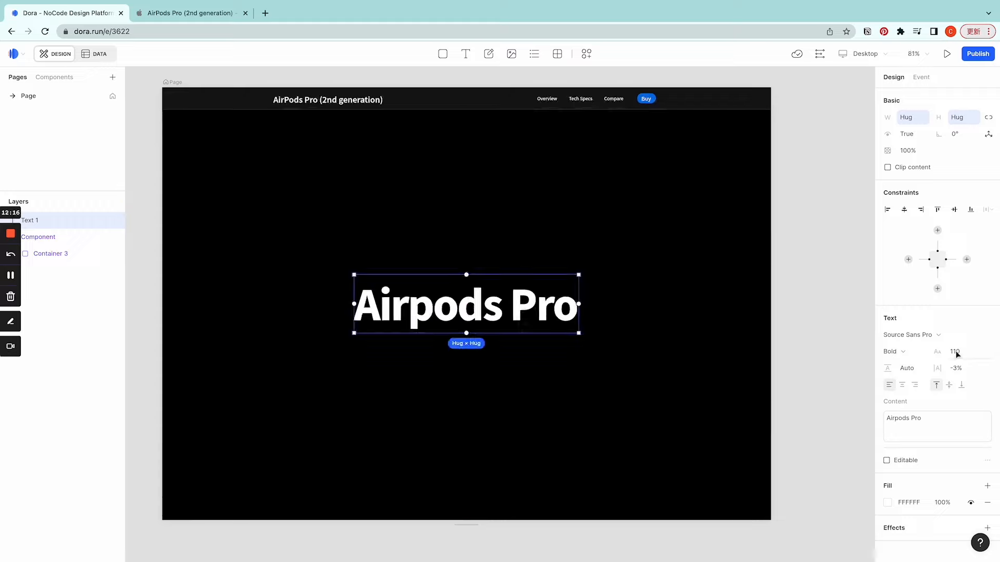
Set the heading's font size to 230 and move the enlarged text back to the page center
click(957, 352)
text(230)
key(Return)
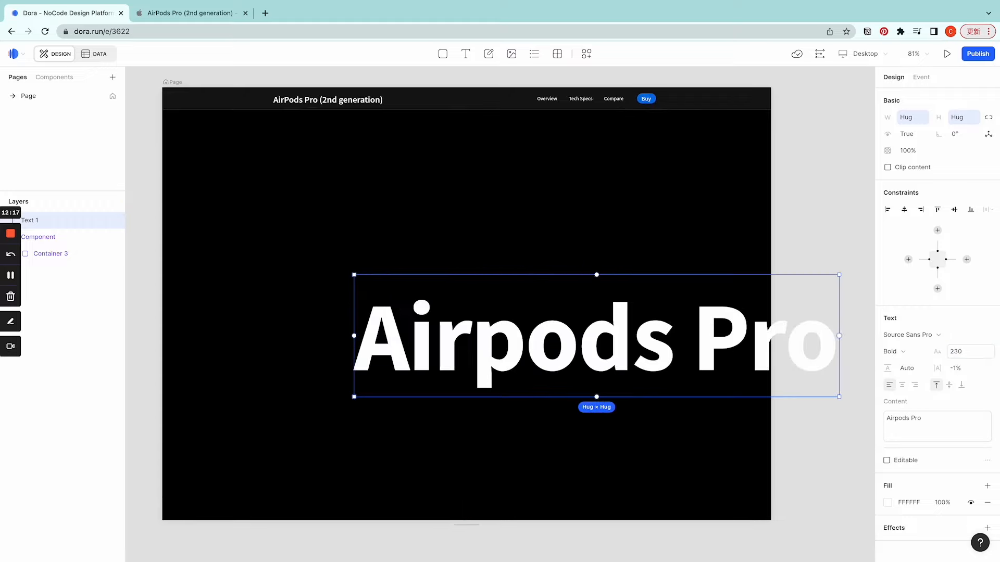
drag(466, 352, 336, 332)
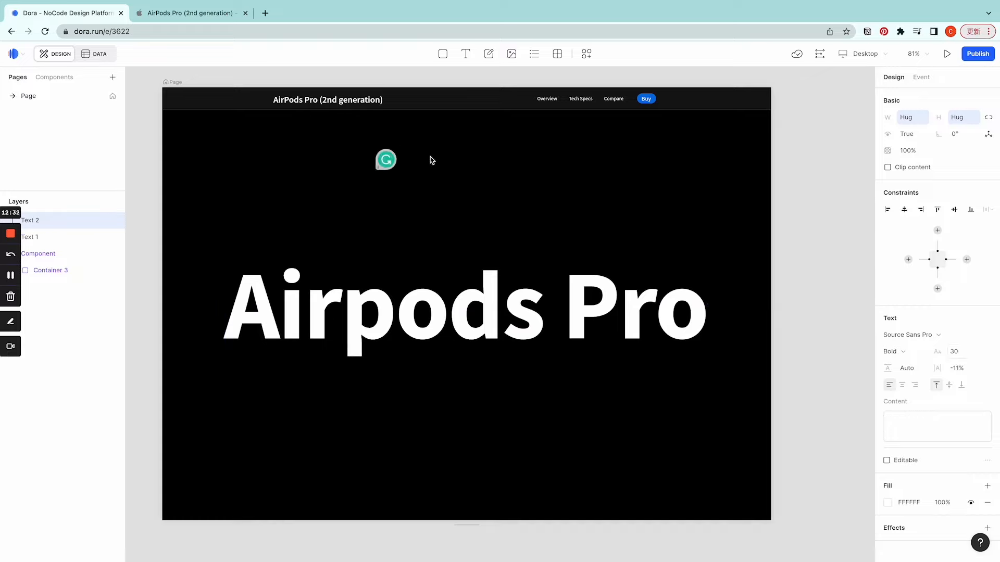
Enter the text "All-new" above the heading and set its letter spacing to 0%
text(All-new)
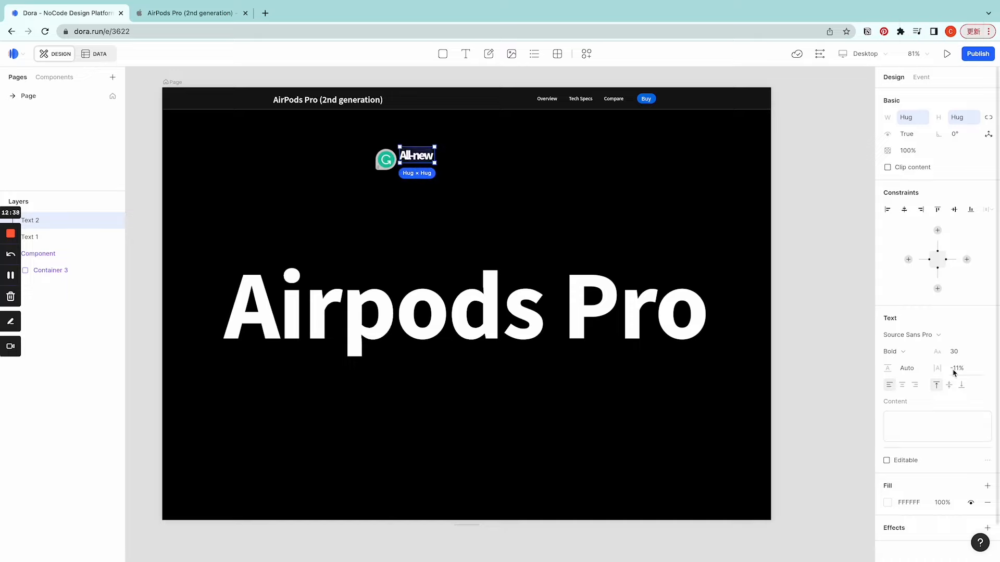
click(956, 368)
text(-3)
key(Return)
click(957, 368)
text(0)
key(Return)
Tighten the Airpods Pro heading's letter spacing to -3% and recenter it horizontally on the page
click(570, 318)
click(957, 368)
text(-1)
drag(565, 323, 573, 323)
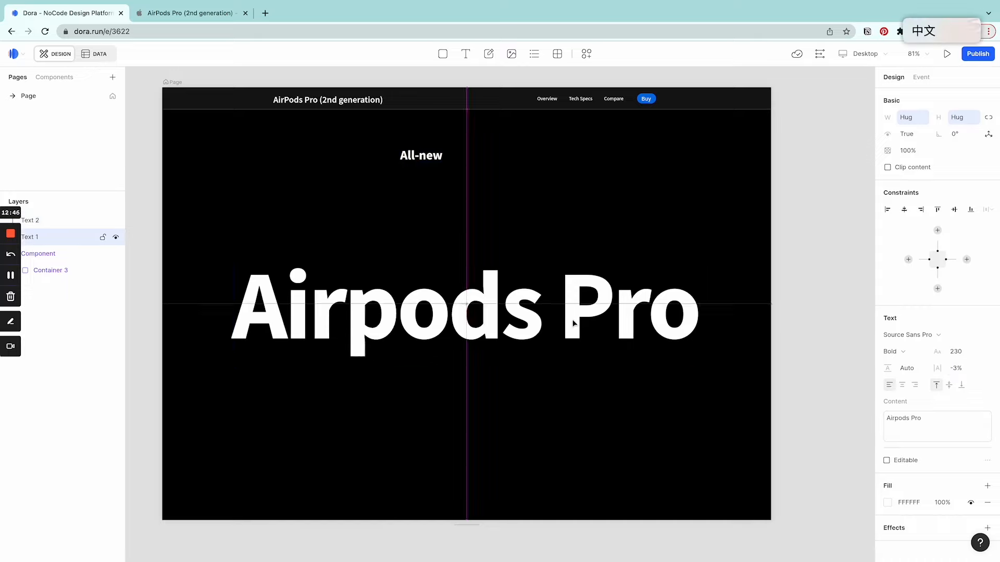
Make the All-new text SemiBold with fill color 00FF41 and center it directly above the heading
click(421, 155)
click(891, 350)
click(915, 420)
click(914, 504)
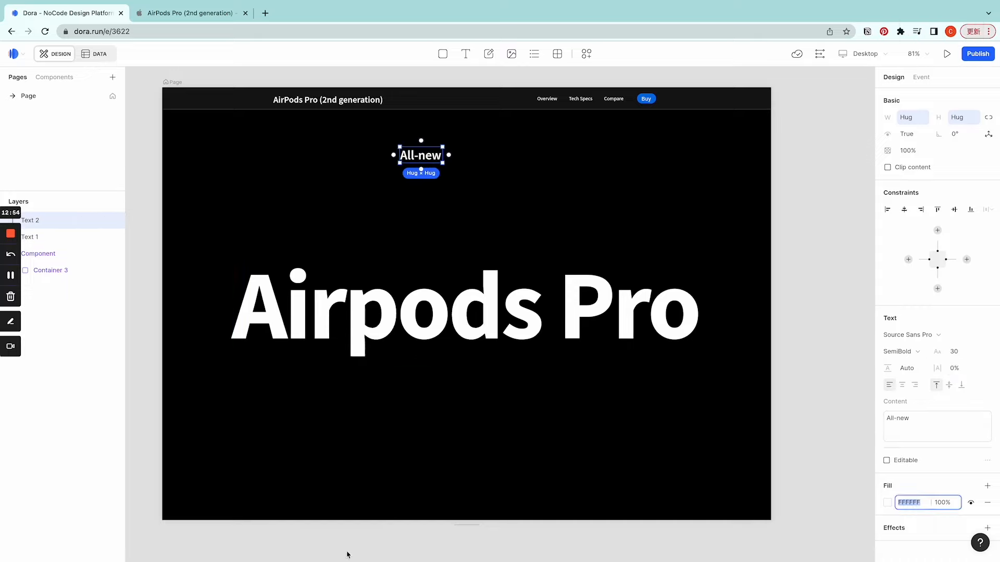
text(00FF41)
key(Return)
drag(421, 155, 449, 259)
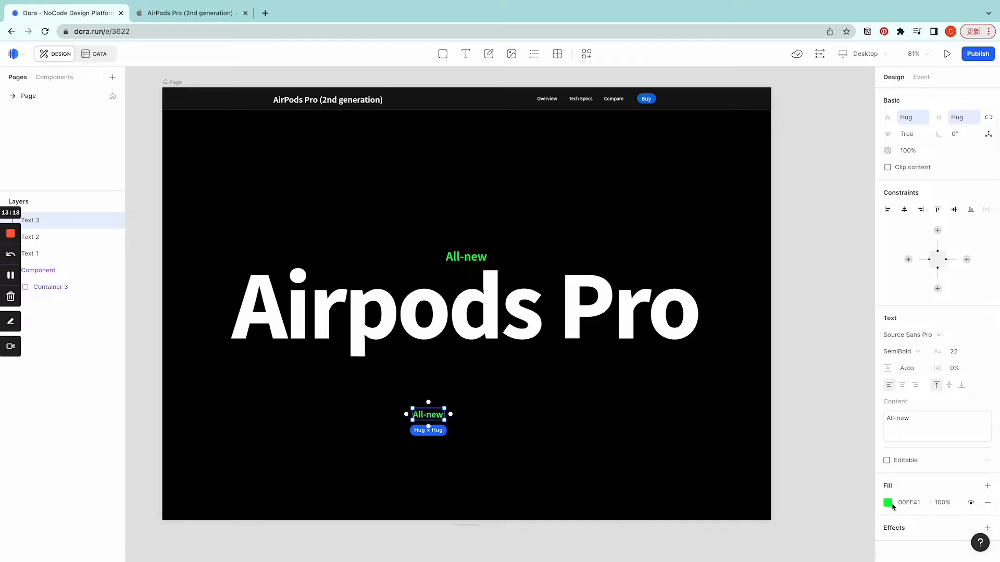
Change the fill color of the copied All-new text below the heading to FFFFFF
click(887, 503)
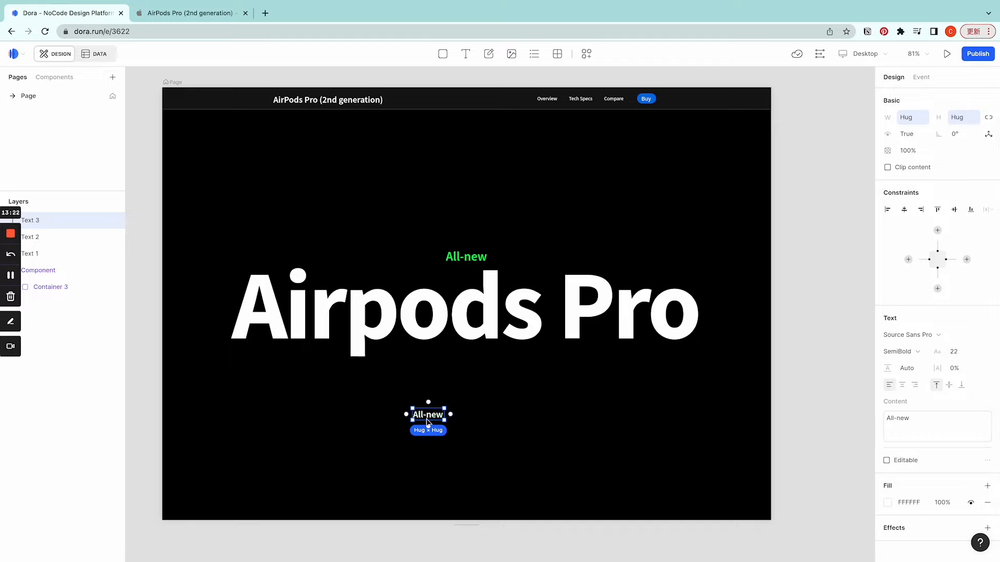
Change the white text below the heading to "Watch the film" and place a duplicate to the right of it
double_click(426, 421)
text(Watch the film)
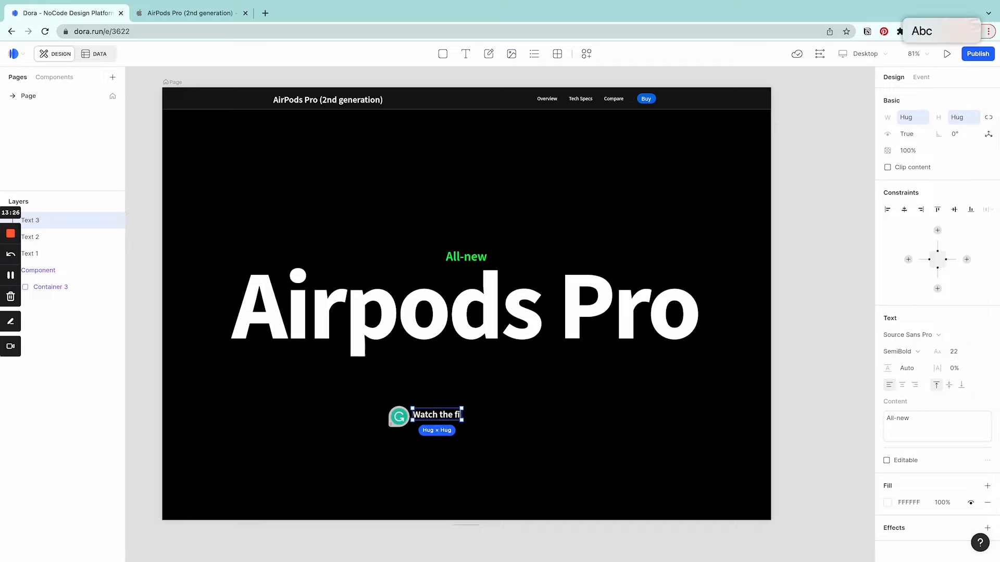
key(Escape)
key(super+c)
key(super+v)
drag(455, 421, 524, 420)
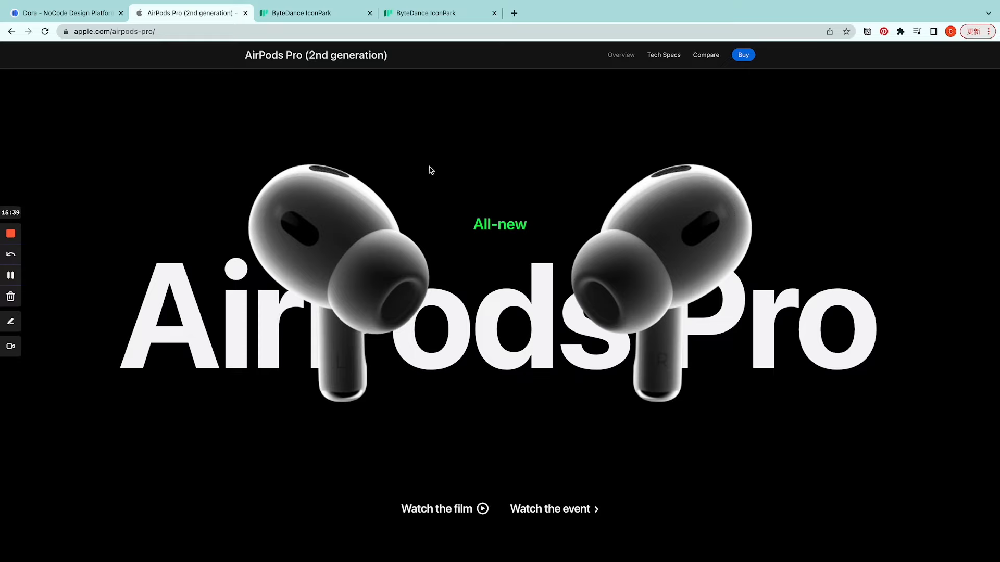
Copy the circled play icon as PNG from the IconPark site and paste it into the Dora page
click(298, 14)
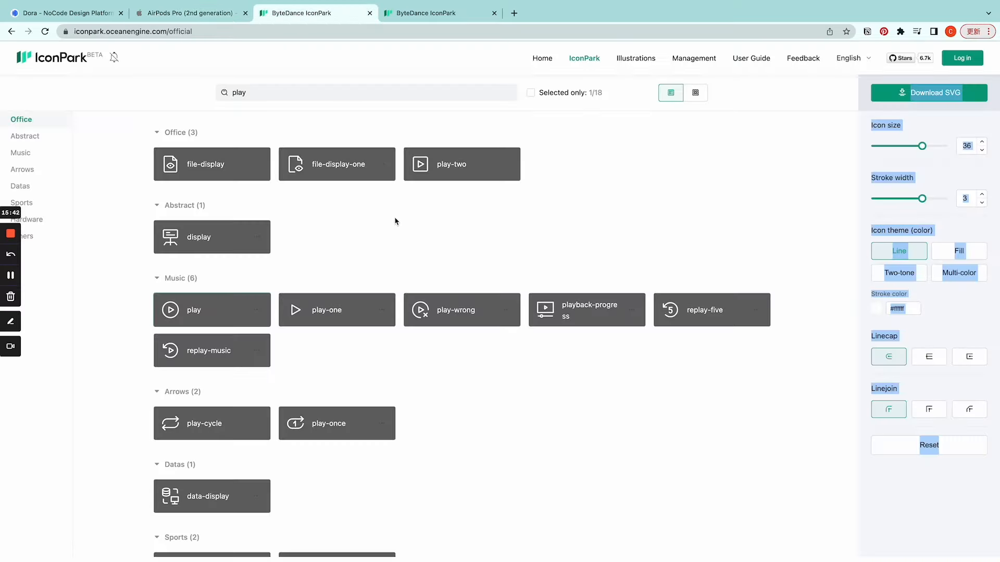
click(257, 310)
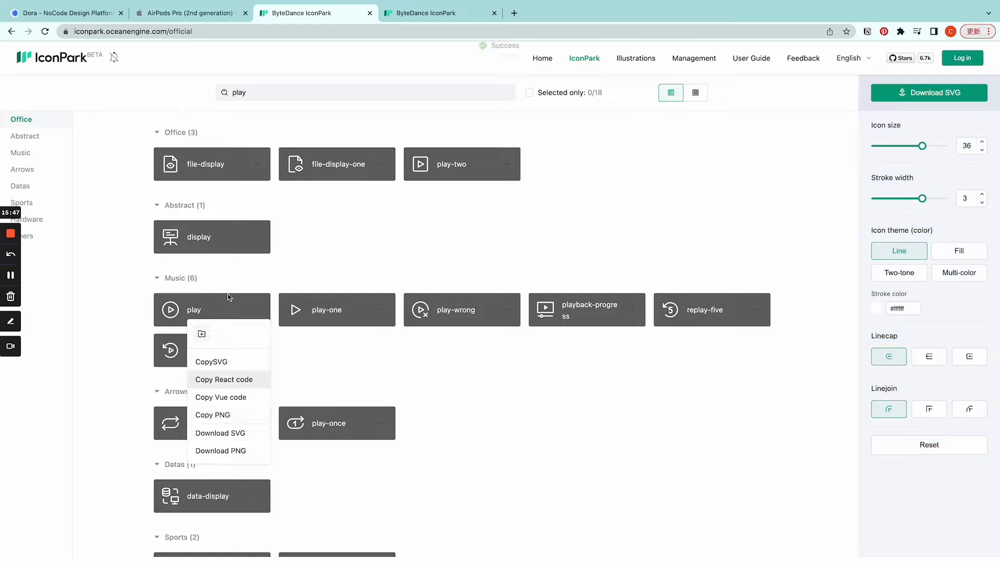
click(224, 379)
click(67, 13)
key(super+v)
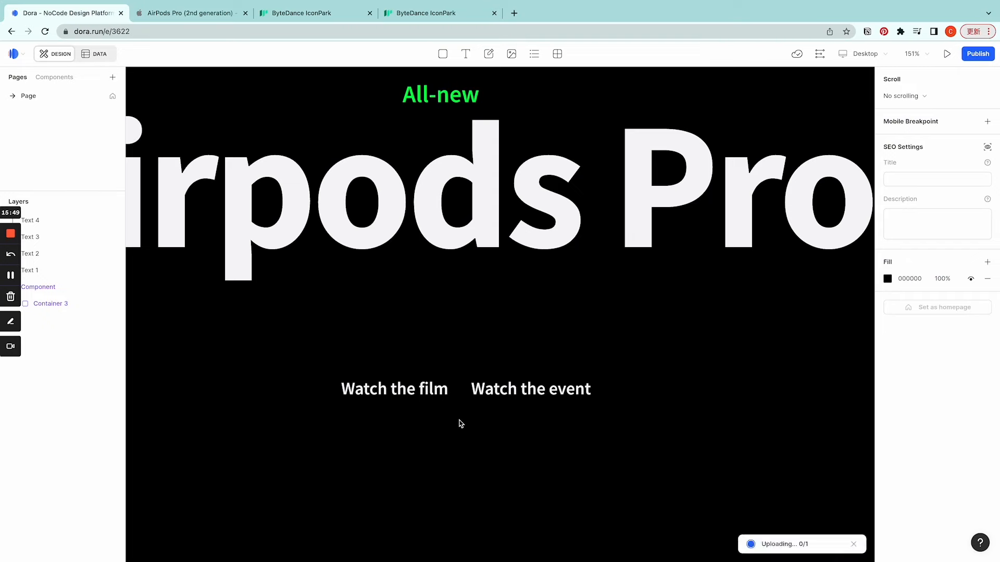
Copy the plain right arrow icon as PNG from IconPark's "right" results and paste it into the Dora page
click(430, 19)
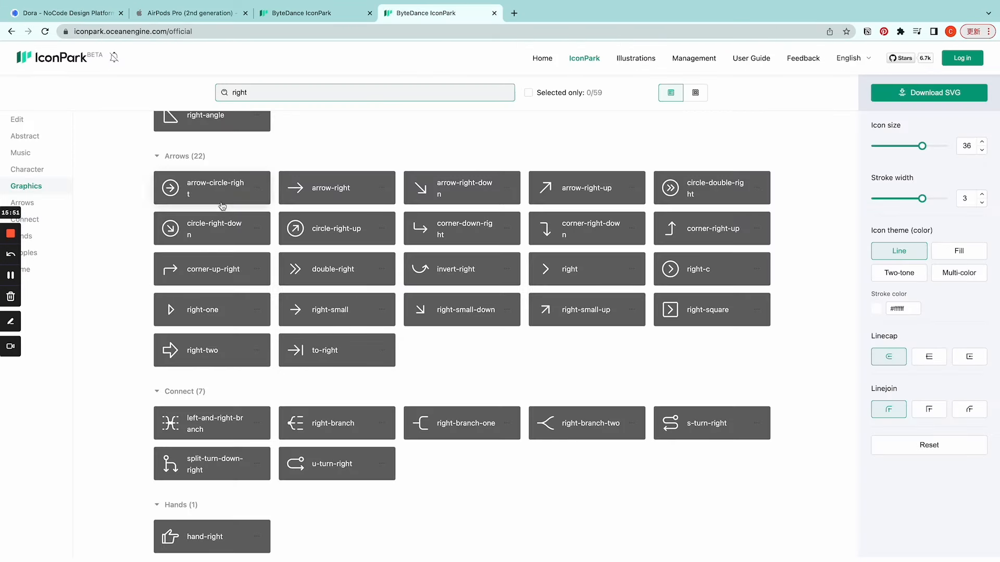
click(630, 268)
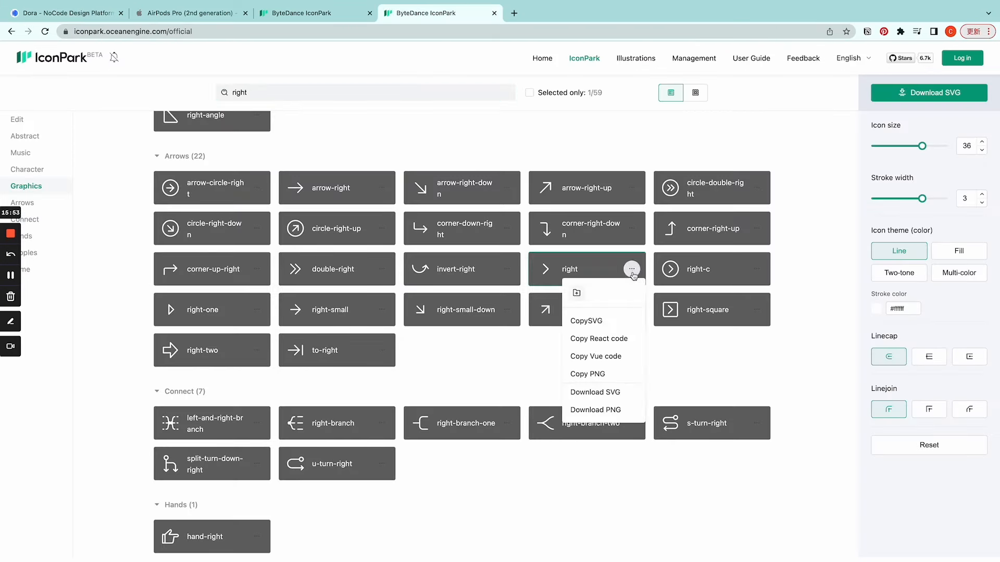
click(599, 374)
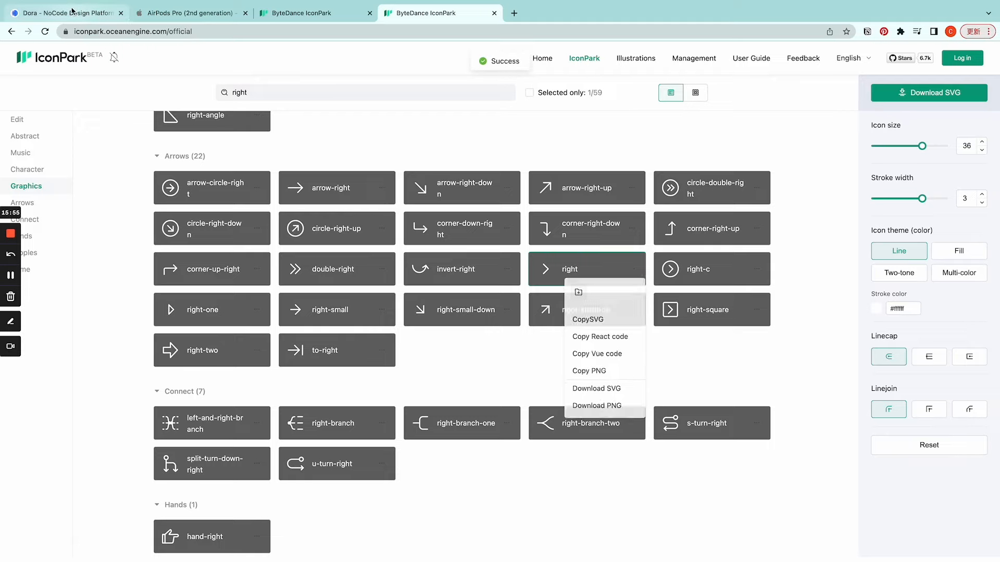
click(67, 12)
key(super+v)
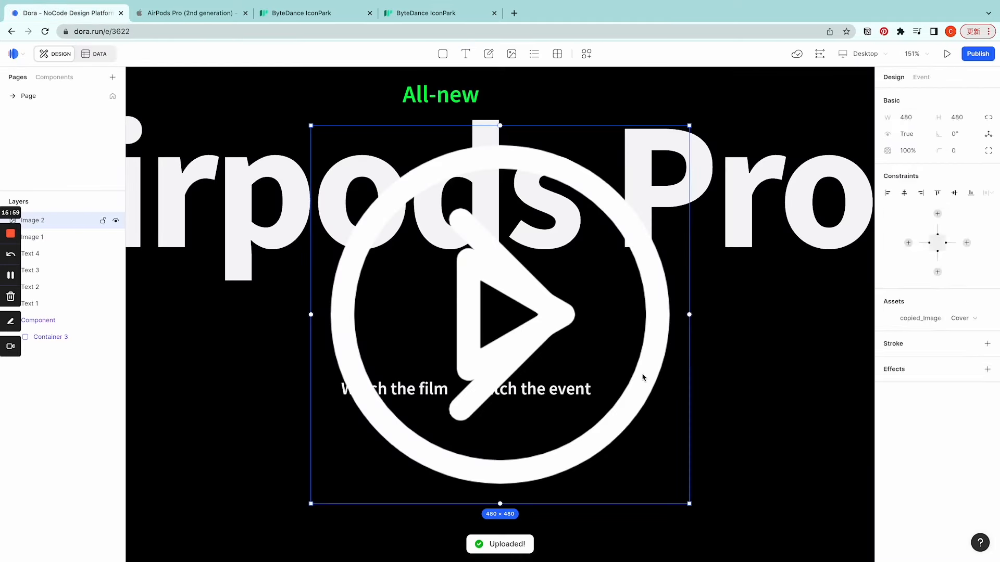
Lock the aspect ratio of the arrow and play icon images and set the width of each to 20
click(987, 118)
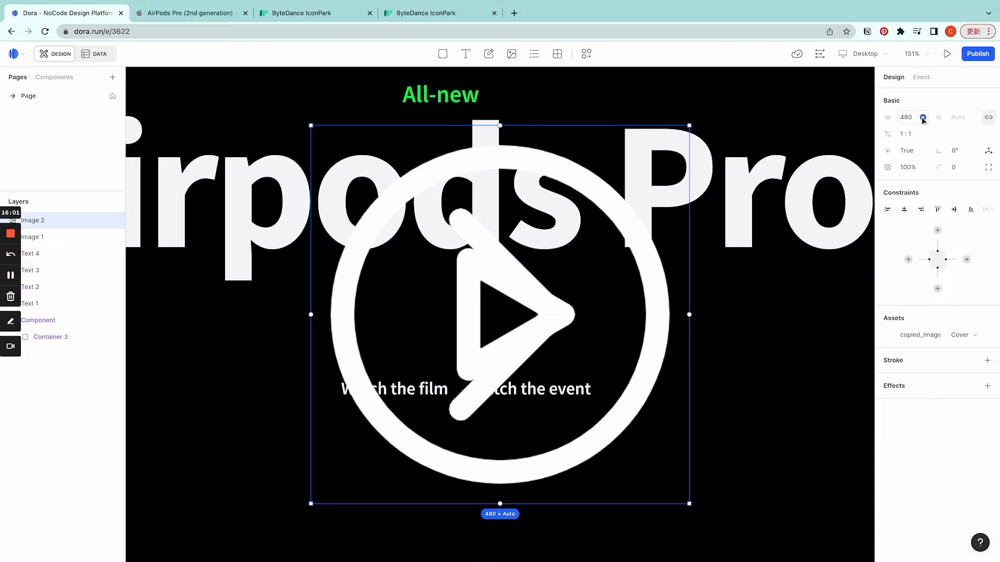
text(20)
key(Return)
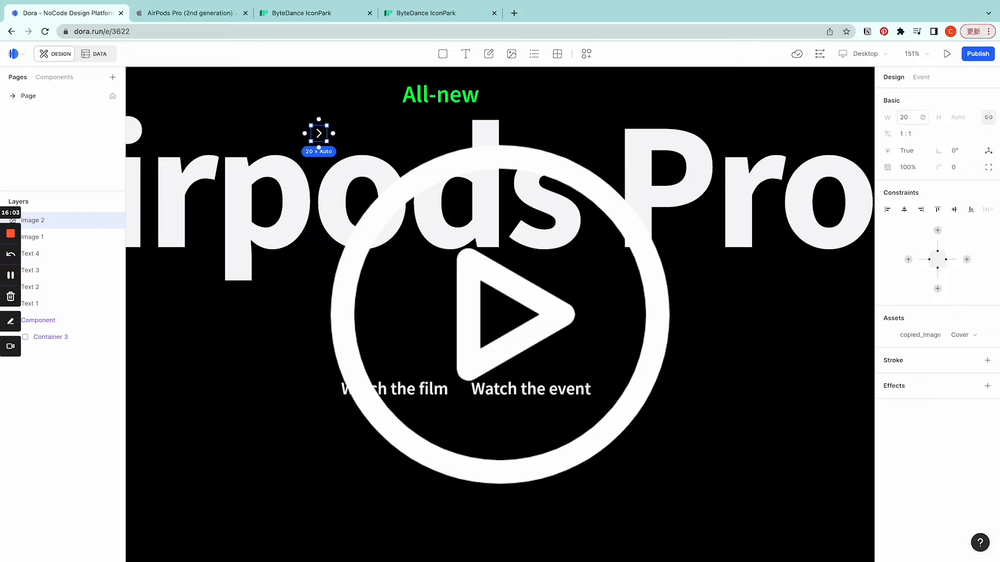
click(553, 249)
click(988, 118)
click(906, 117)
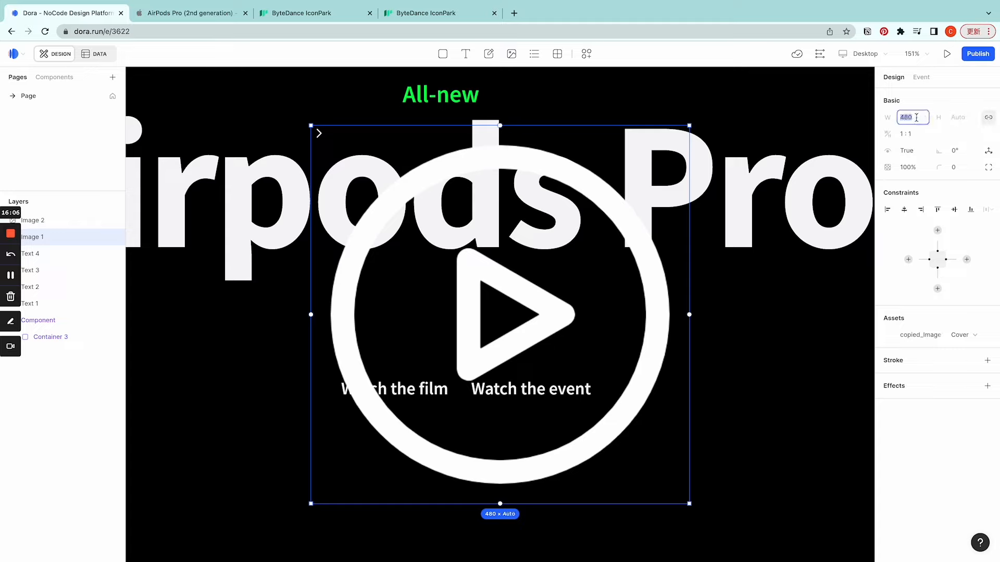
text(20)
key(Return)
Place the play icon right after Watch the film and the arrow icon right after Watch the event
drag(318, 133, 460, 389)
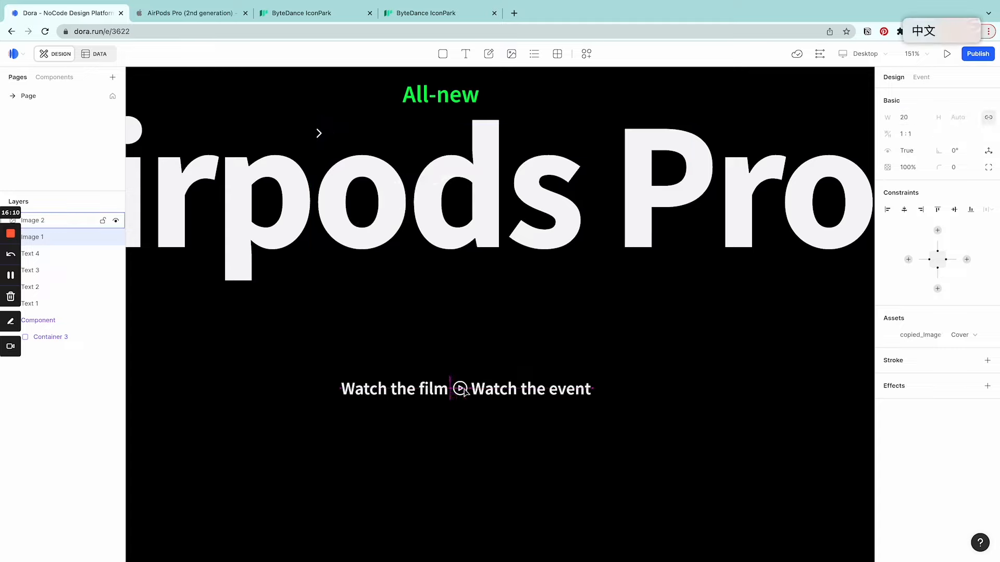
click(562, 396)
drag(318, 131, 640, 388)
Add a left constraint of 3 from the play icon to the Watch the film text
click(461, 390)
scroll(460, 390, up, 5)
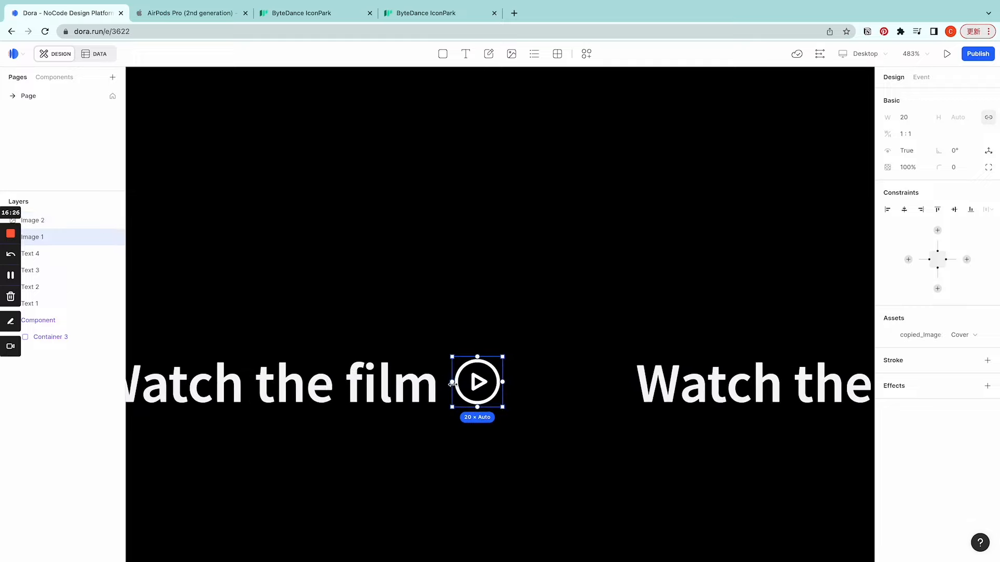
scroll(468, 401, down, 4)
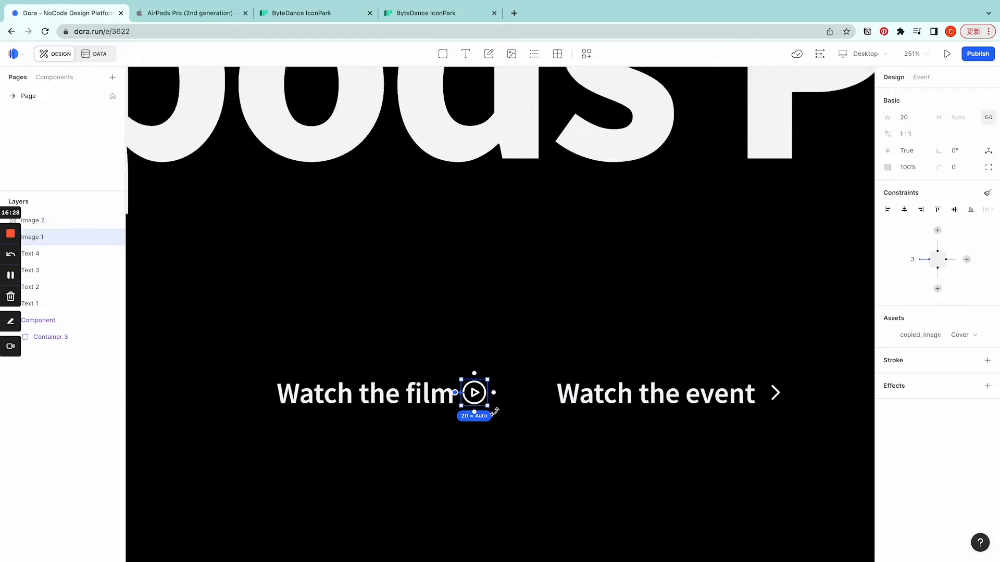
scroll(521, 396, right, 3)
click(488, 413)
Add a left constraint of 3 from the arrow icon to the Watch the event text
scroll(489, 413, up, 5)
click(573, 392)
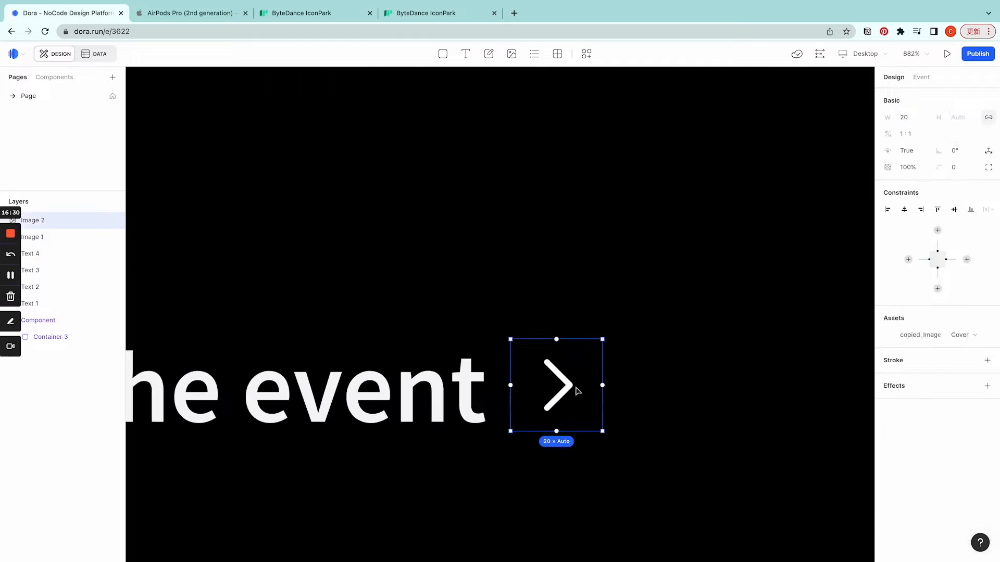
drag(502, 391, 497, 391)
scroll(498, 391, down, 6)
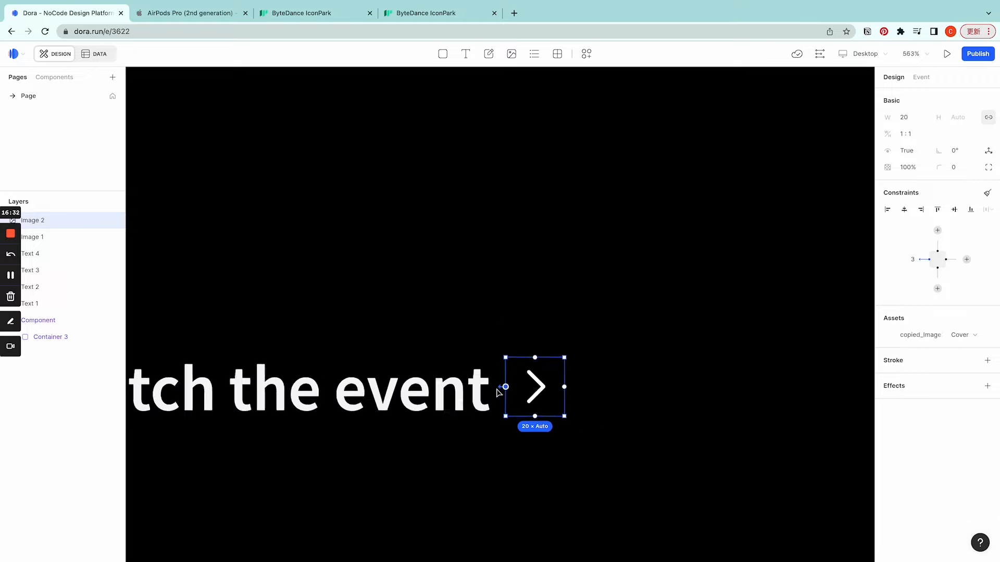
Wrap the Watch the film text and its play icon together in a container
scroll(498, 391, left, 3)
click(434, 357)
shift+click(462, 359)
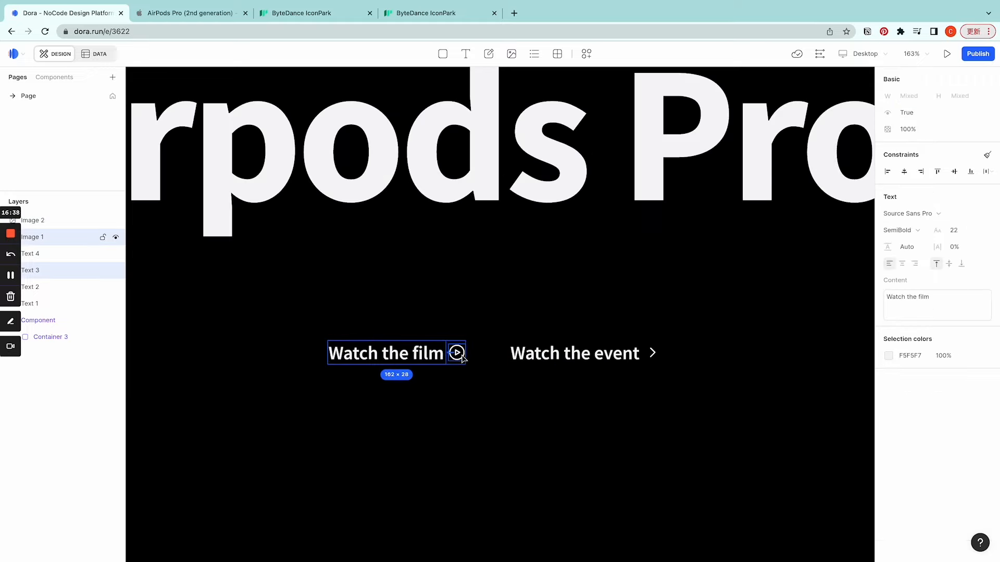
key(super+g)
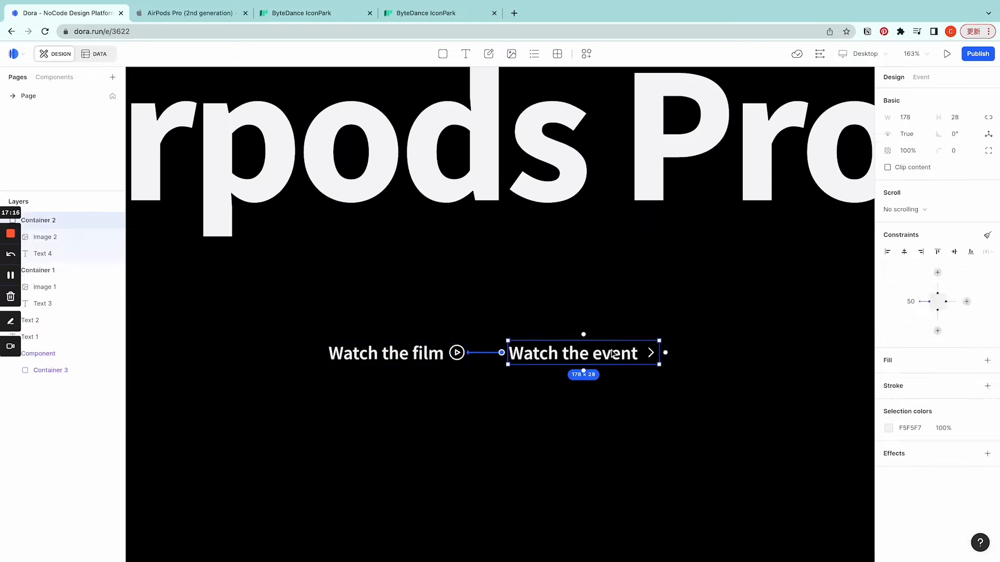
Wrap the Watch the film and Watch the event containers together in one parent container
shift+click(415, 353)
right_click(421, 352)
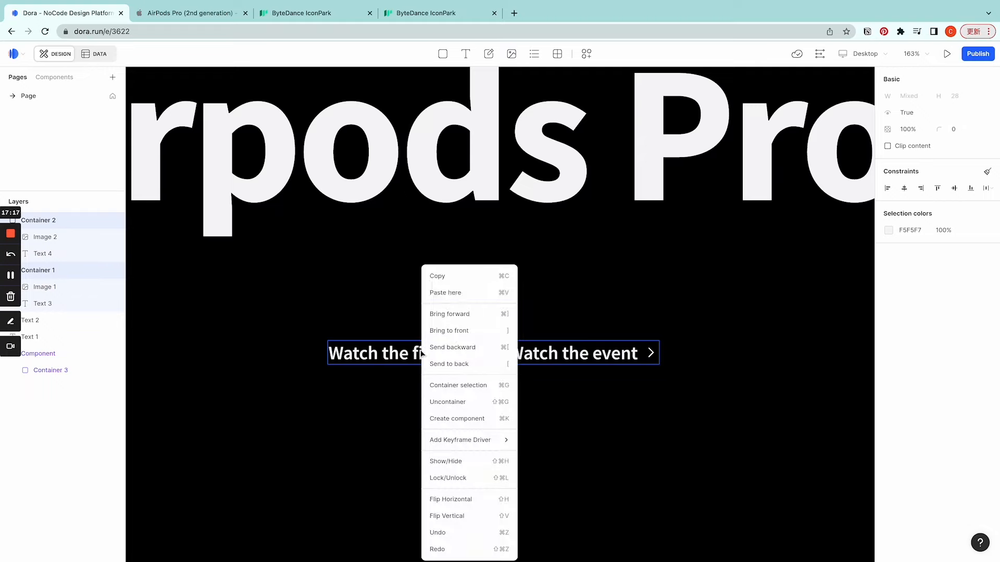
click(467, 386)
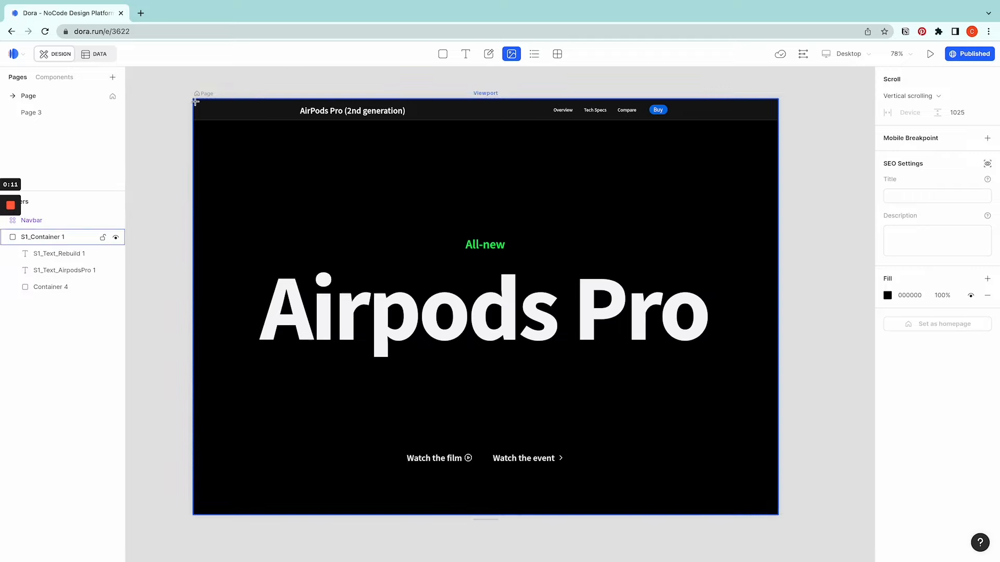
Draw an image frame over the hero section and set its size to 100vw by 100vh
drag(195, 99, 753, 494)
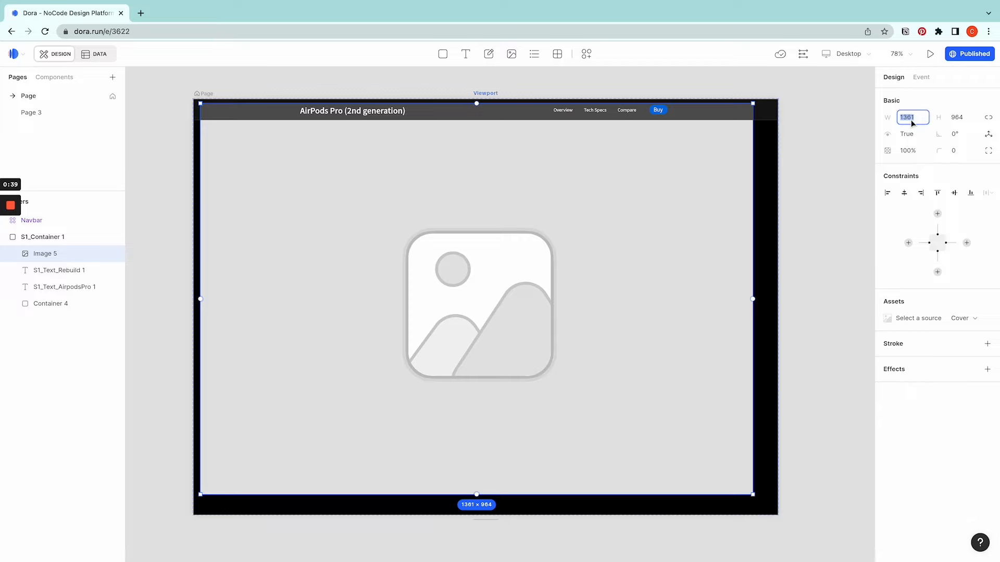
text(100vw)
key(Return)
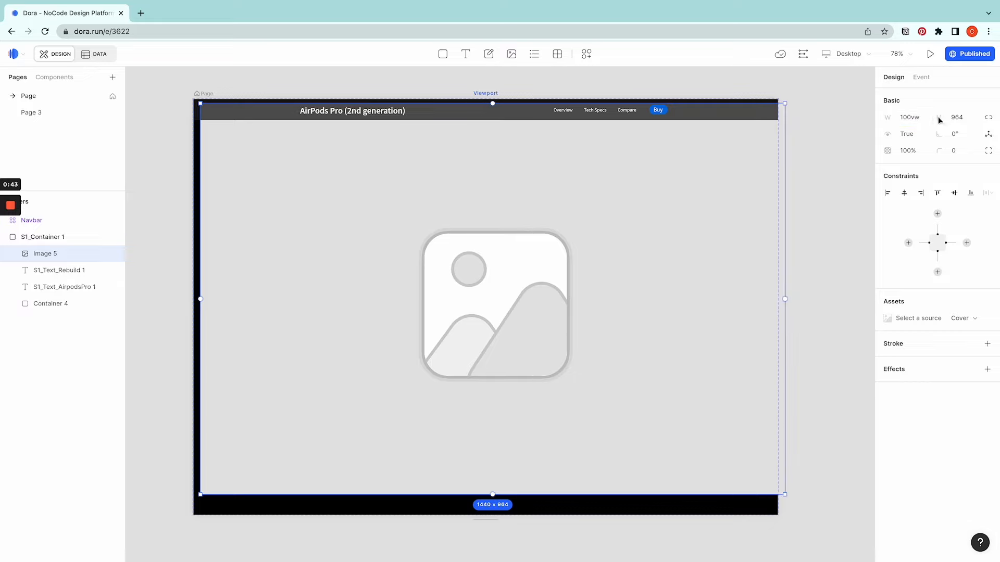
click(960, 117)
text(100vh)
key(Return)
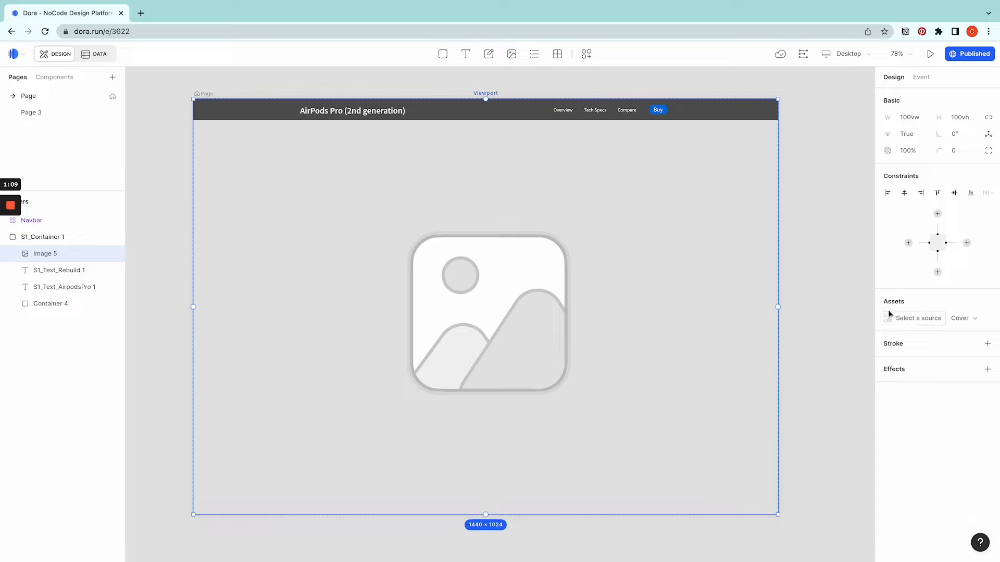
Upload the numbered PNG frames from the large folder, starting at 0000.png, as an image sequence in a folder named Airpods
click(917, 319)
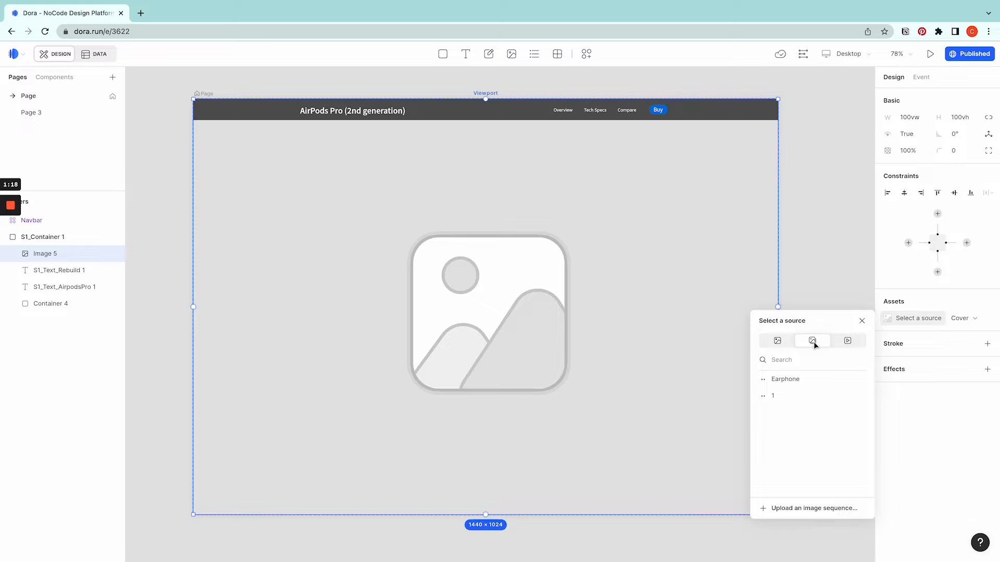
click(812, 508)
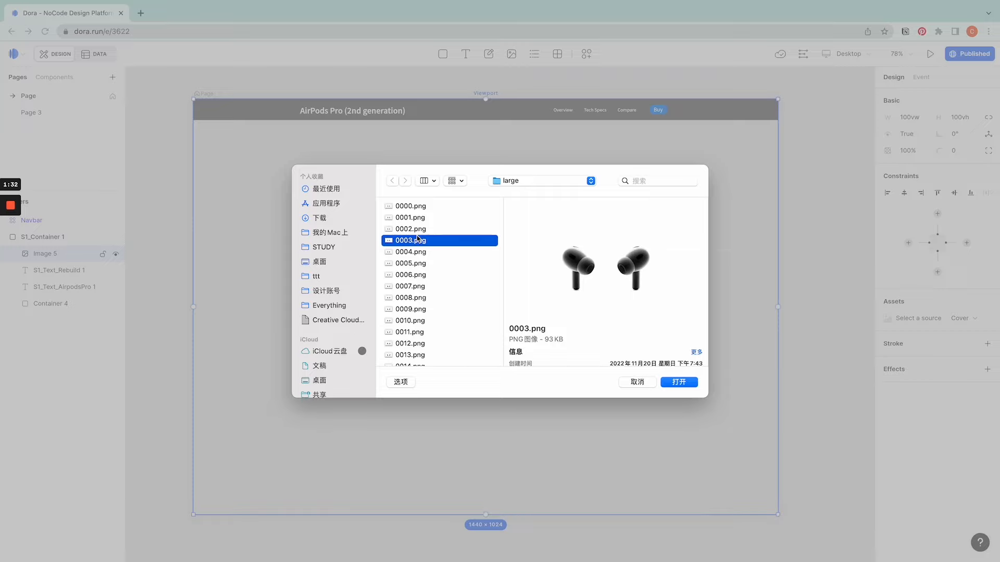
click(415, 208)
scroll(450, 320, down, 15)
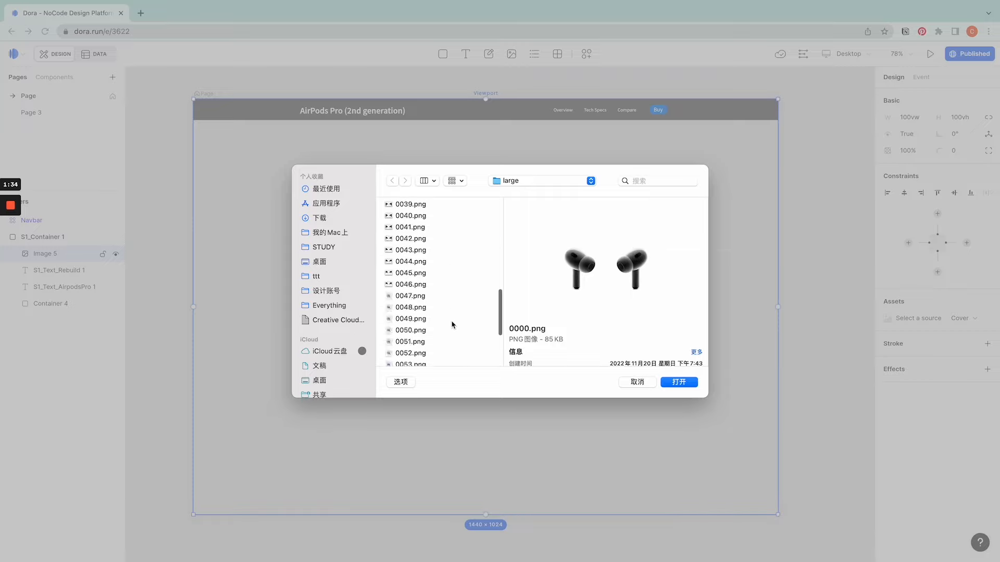
text(pods)
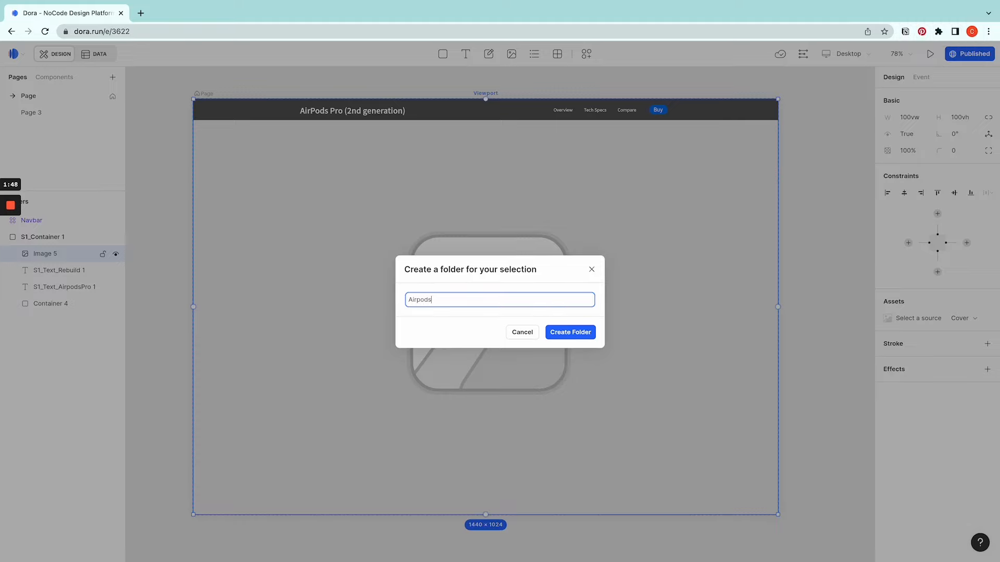
click(577, 334)
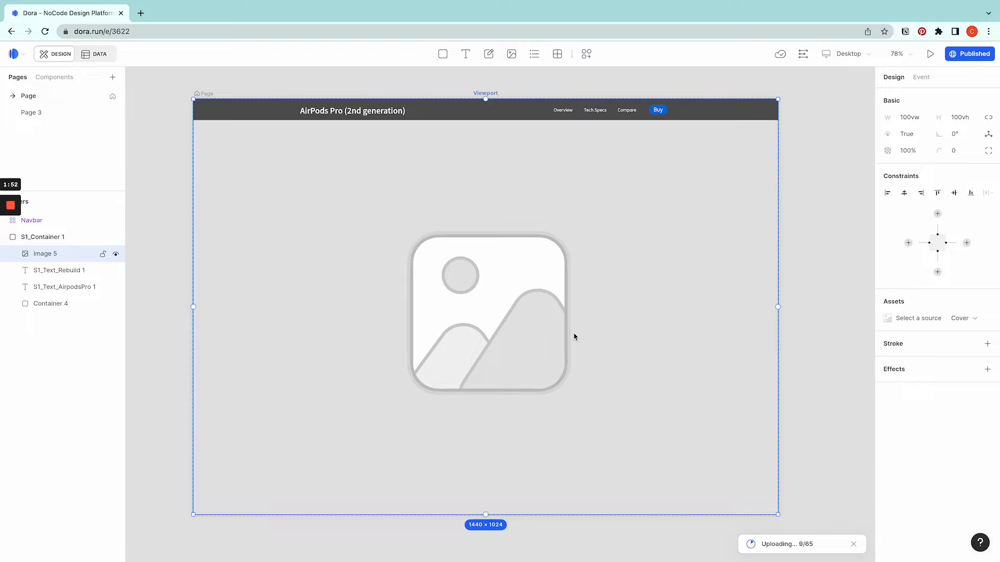
Search the web for "video to image sequence" and view Ezgif's Video to JPG converter before returning to Dora
click(141, 13)
text(video to i)
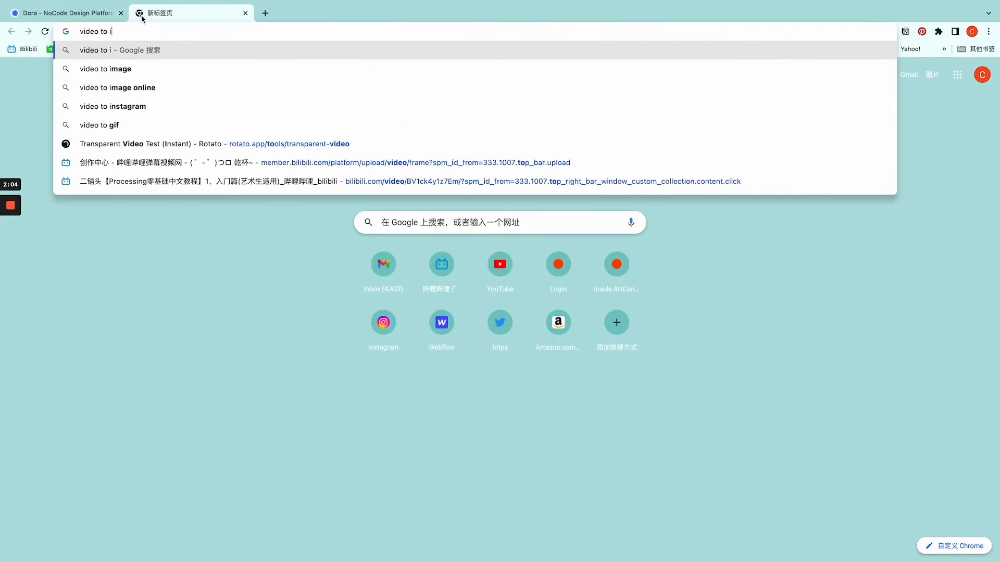
text(mage seq)
key(Return)
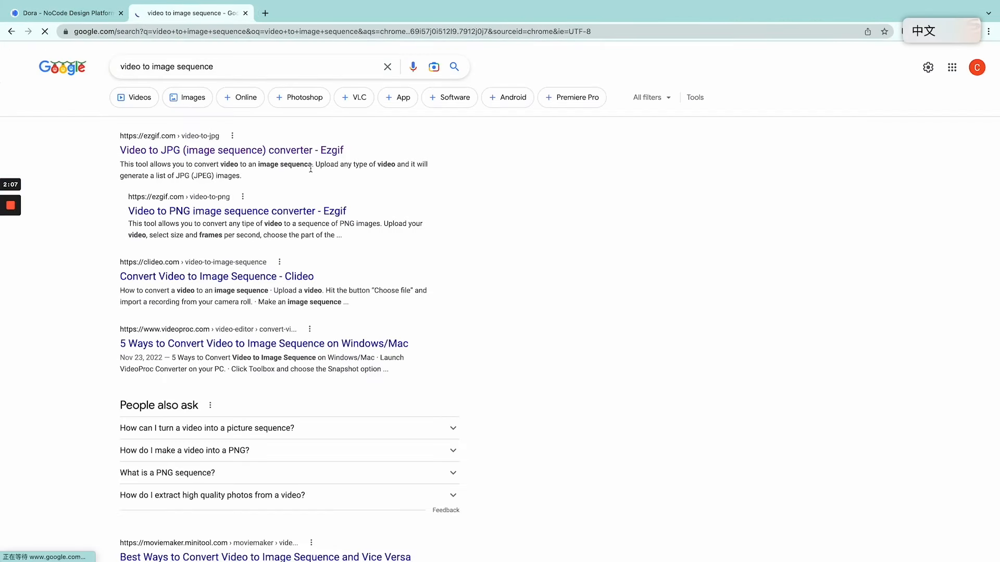
click(307, 155)
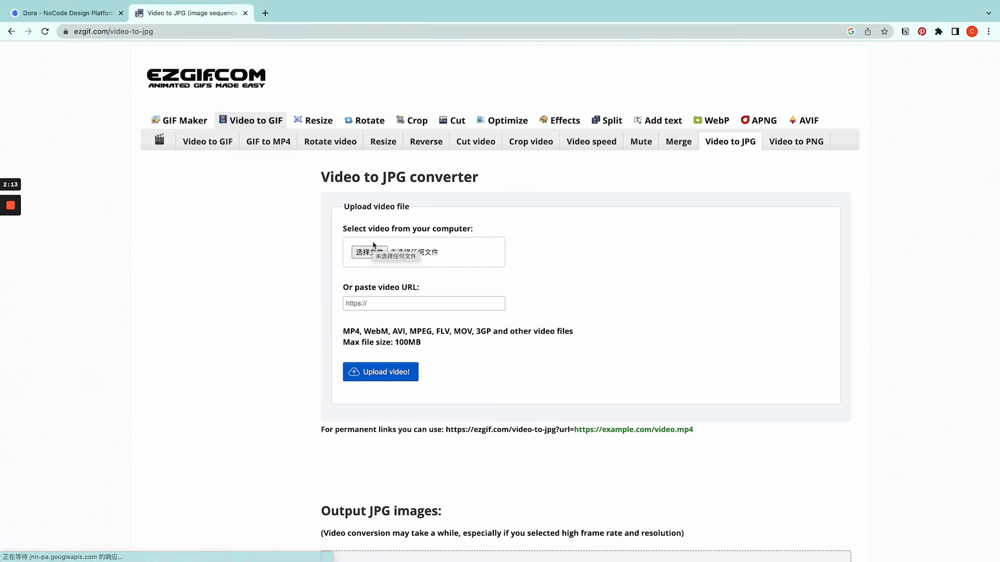
click(66, 14)
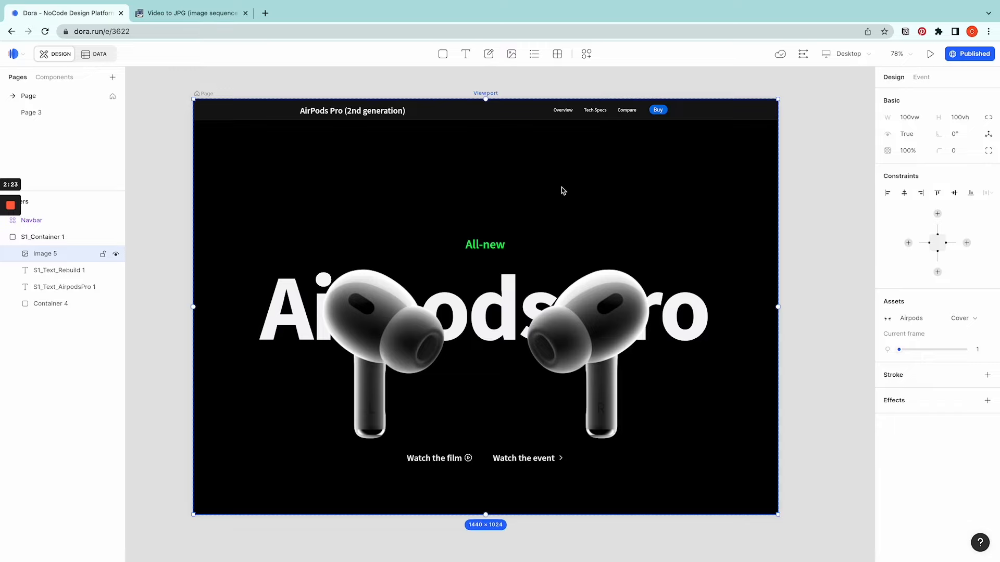
Draw a container about 1440 by 1026 covering the whole hero section
click(672, 230)
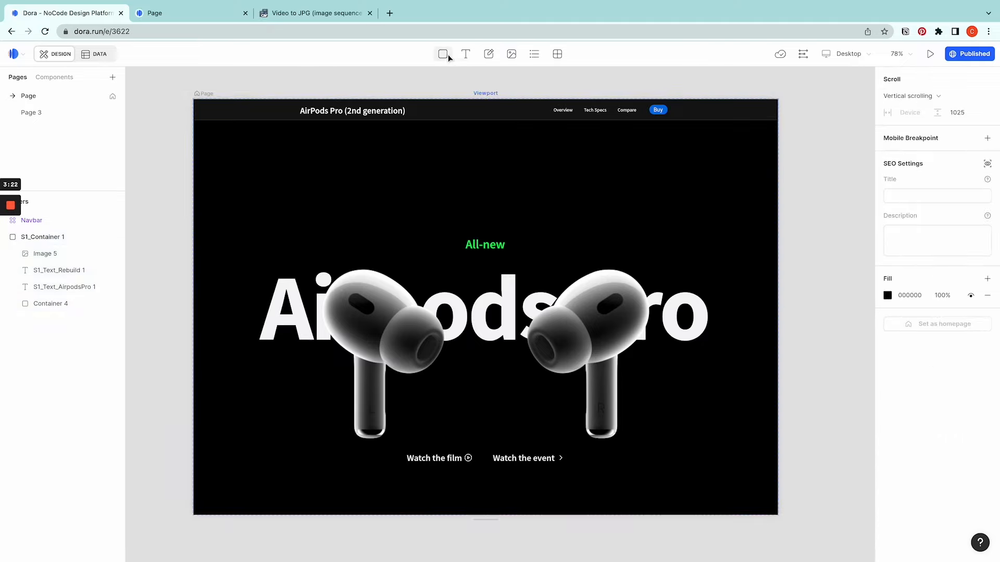
click(442, 53)
mouse_move(194, 98)
mouse_down()
mouse_move(288, 203)
mouse_move(777, 515)
mouse_up()
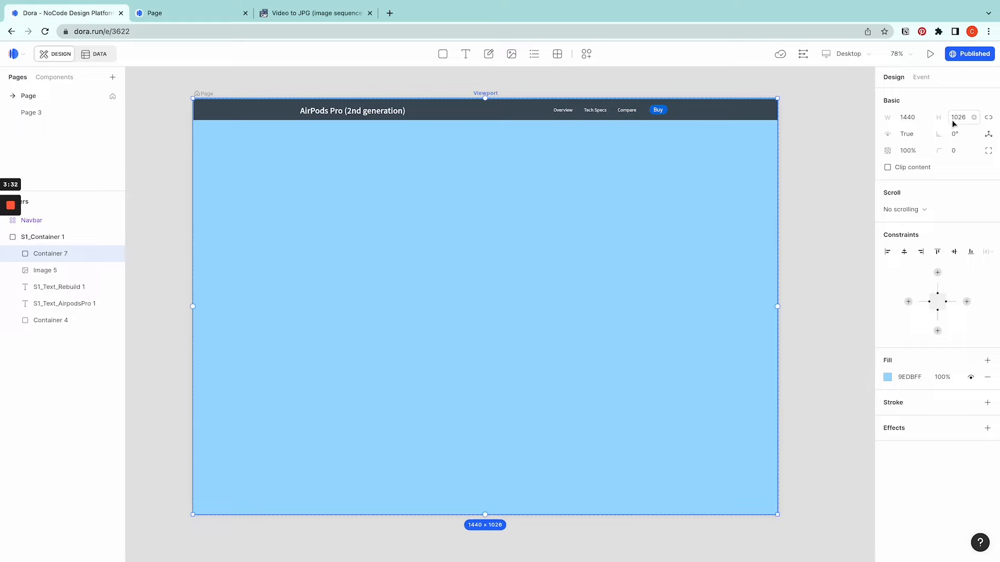
View the published page to check how the 1440 by 1026 container fills the browser window, and return to the editor
click(838, 156)
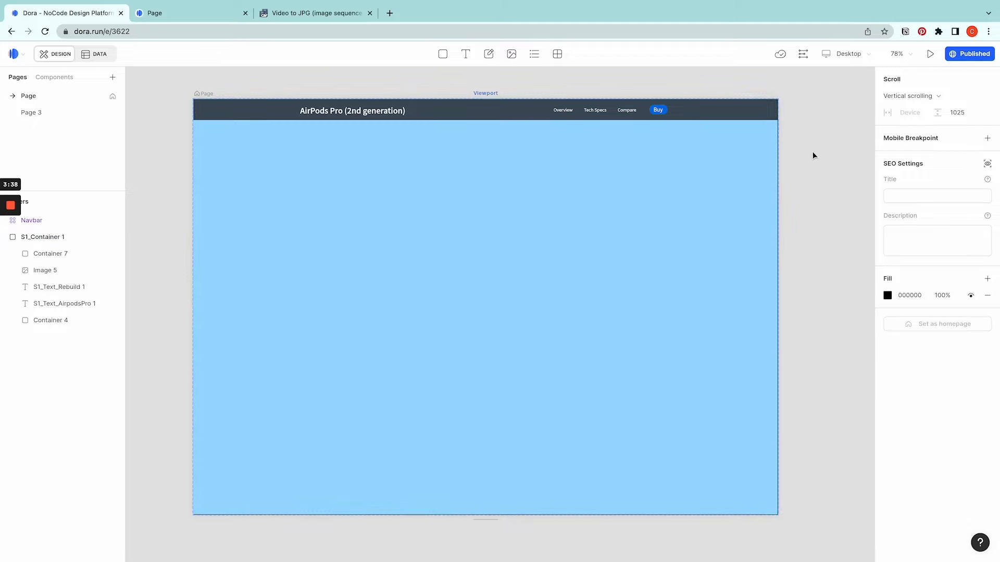
click(969, 54)
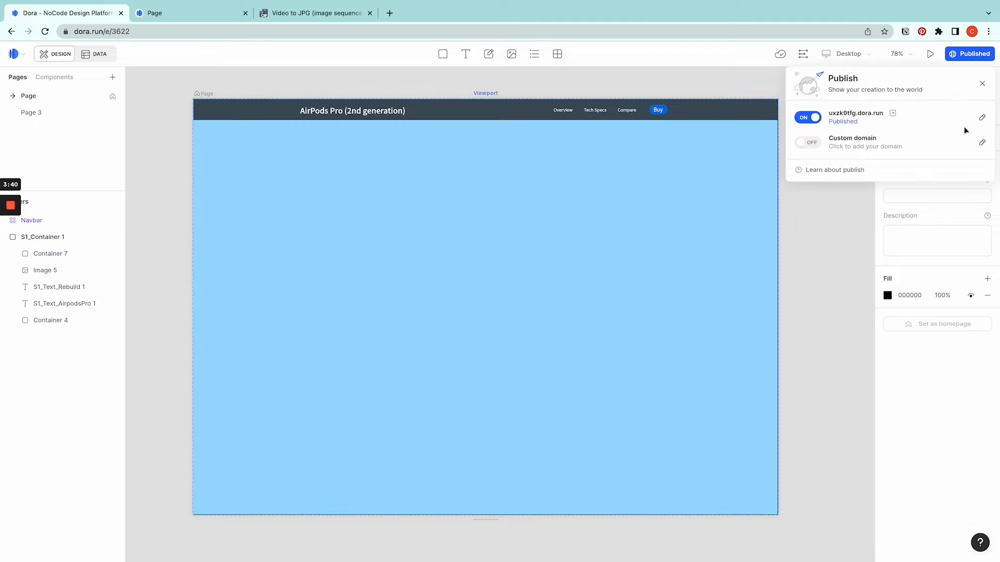
click(892, 114)
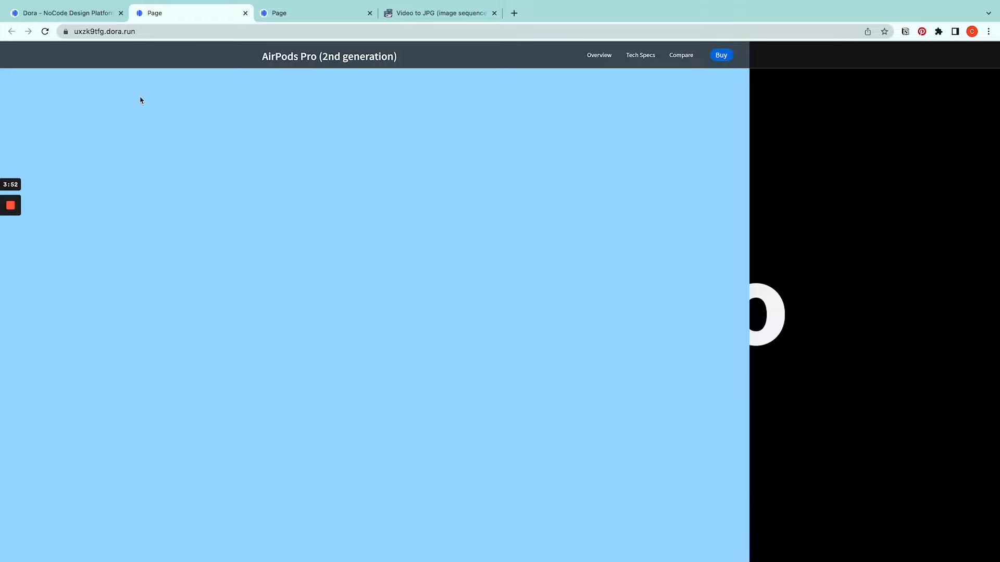
click(68, 12)
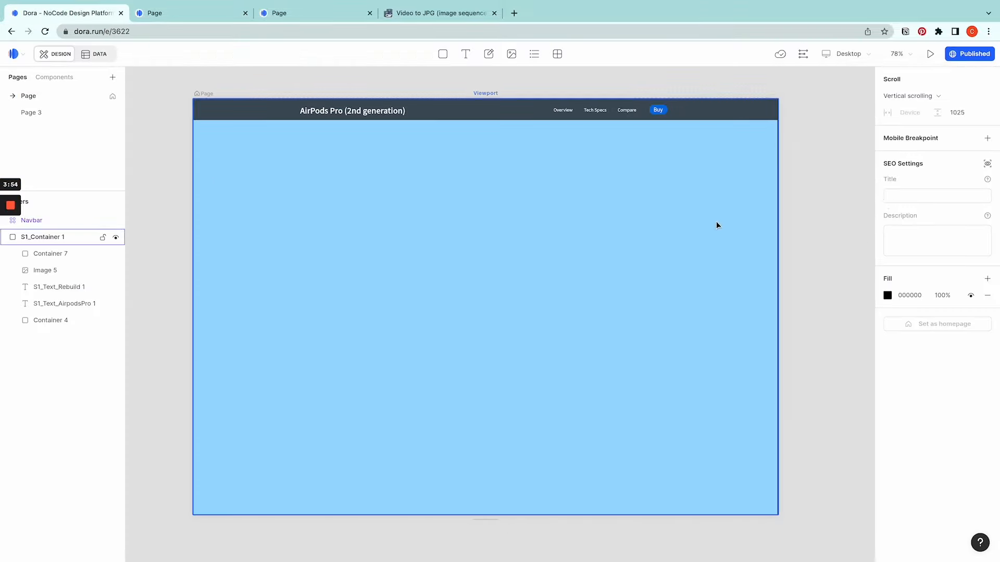
Set the size of the blue container inside the hero section to 100vw by 100vh
click(739, 210)
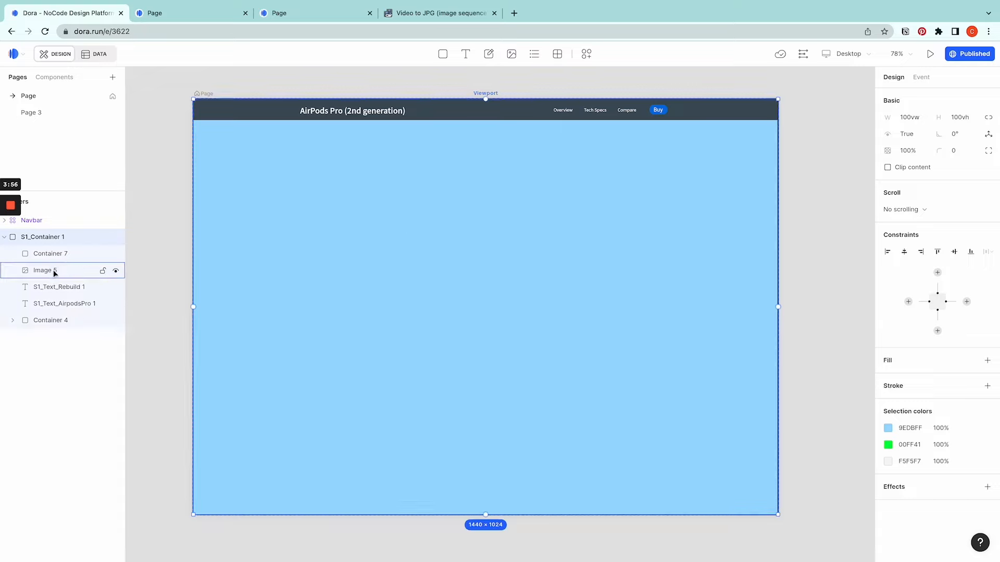
click(55, 254)
click(901, 120)
text(100)
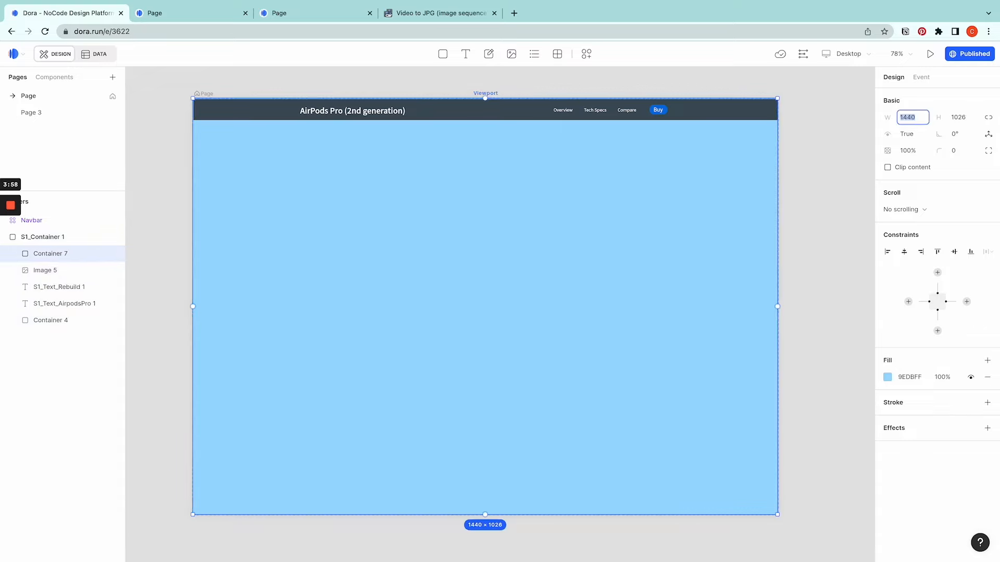
text(vw)
key(Tab)
text(1)
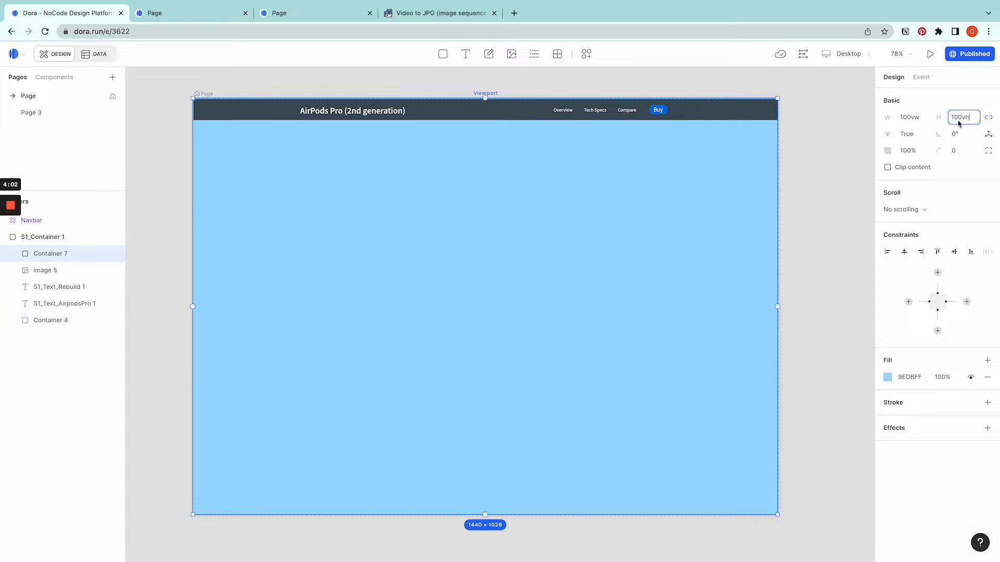
text(00vh)
key(Return)
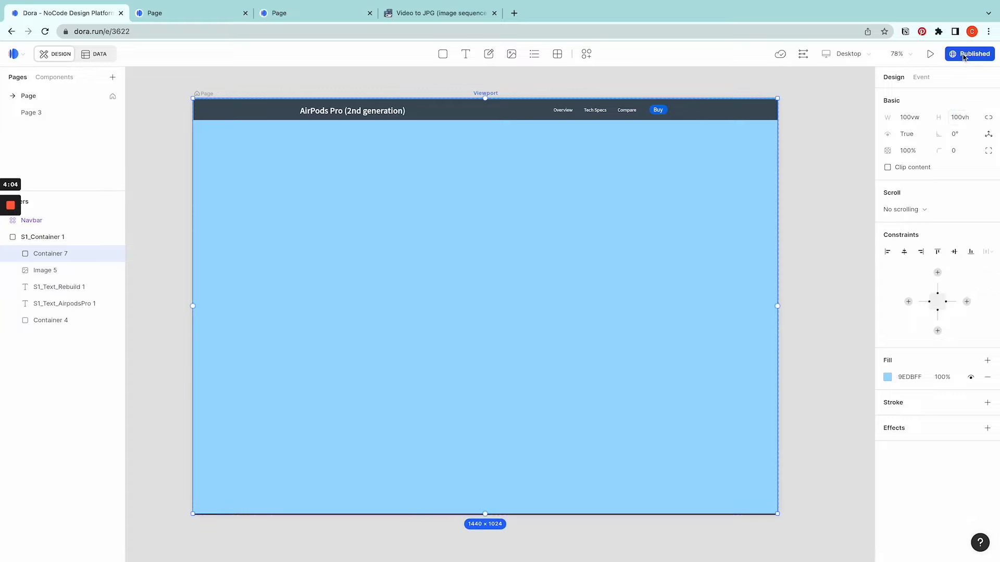
View the published page while resizing the browser window, and return to the editor, closing an extra preview page
click(964, 57)
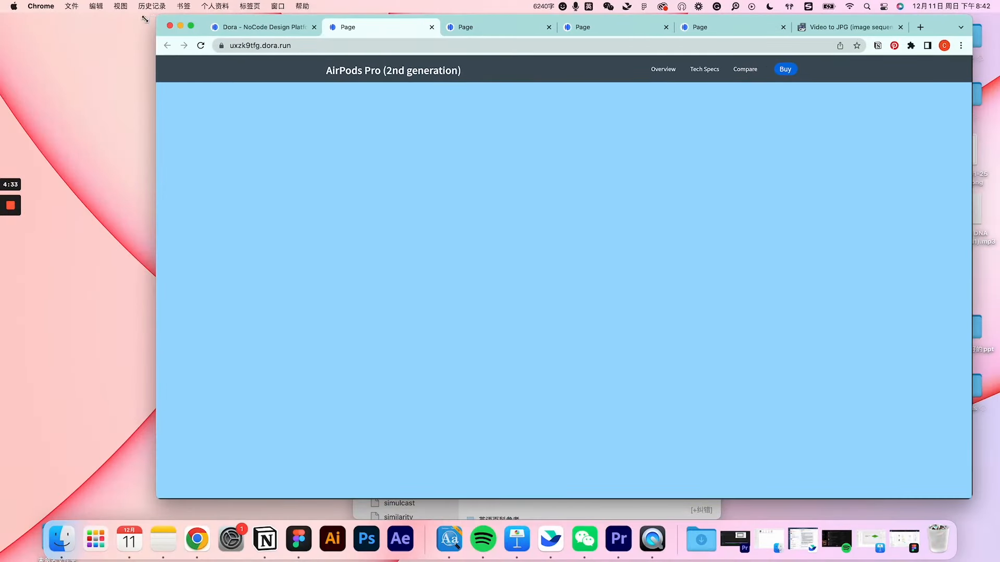
drag(145, 19, 67, 14)
drag(971, 498, 992, 503)
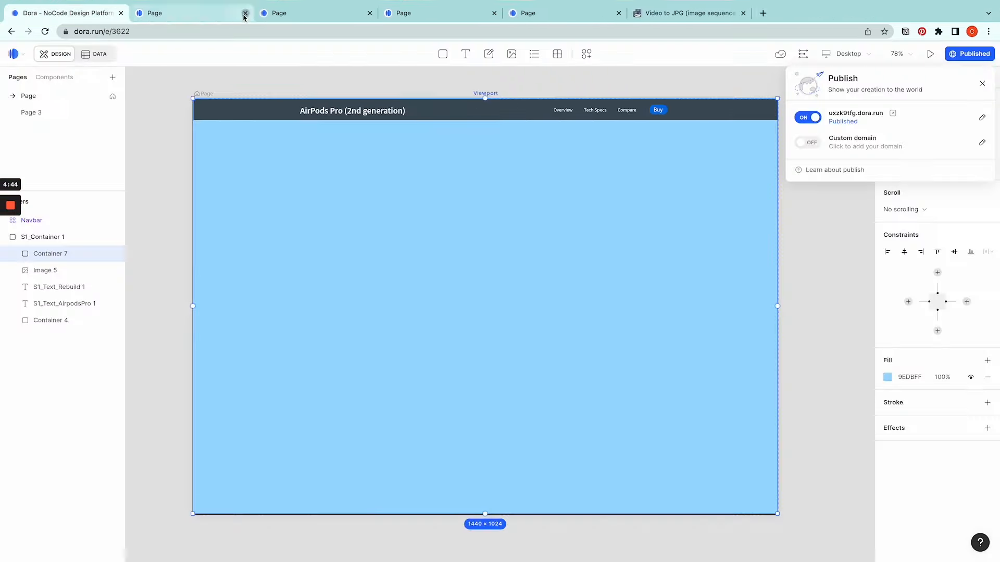
click(246, 13)
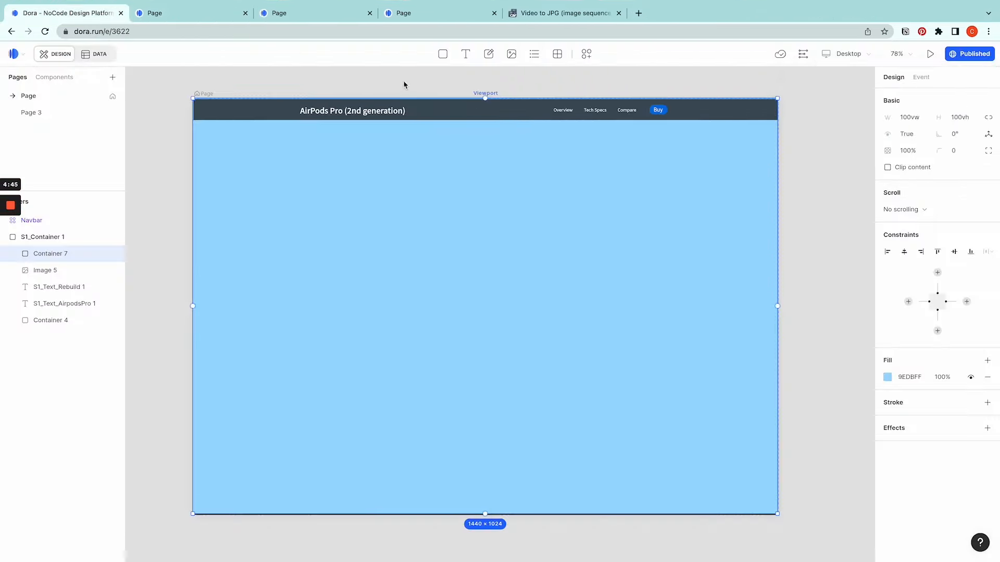
click(403, 85)
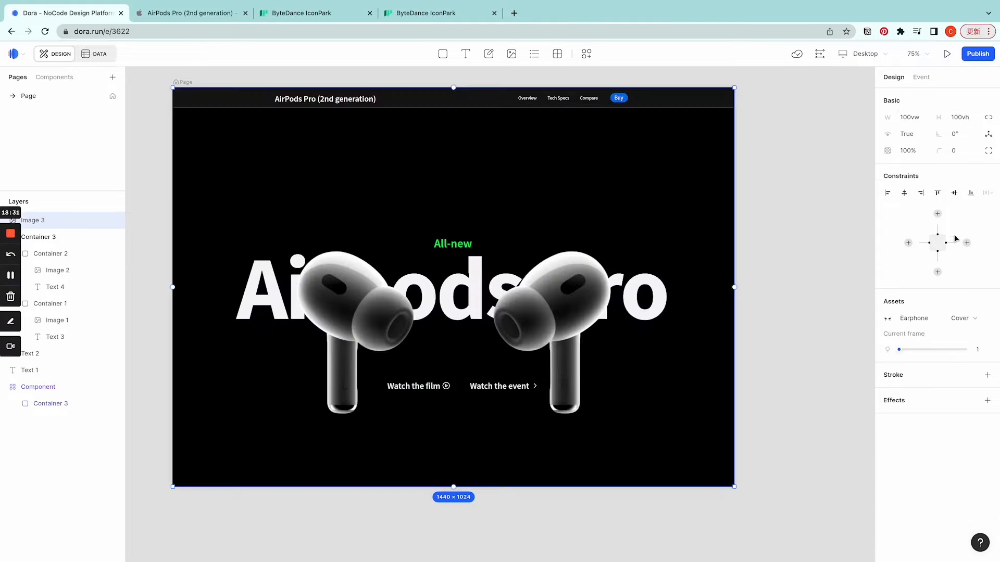
Constrain the earphone image sequence to the page's horizontal and vertical center and set its top constraint to -20vh
click(955, 193)
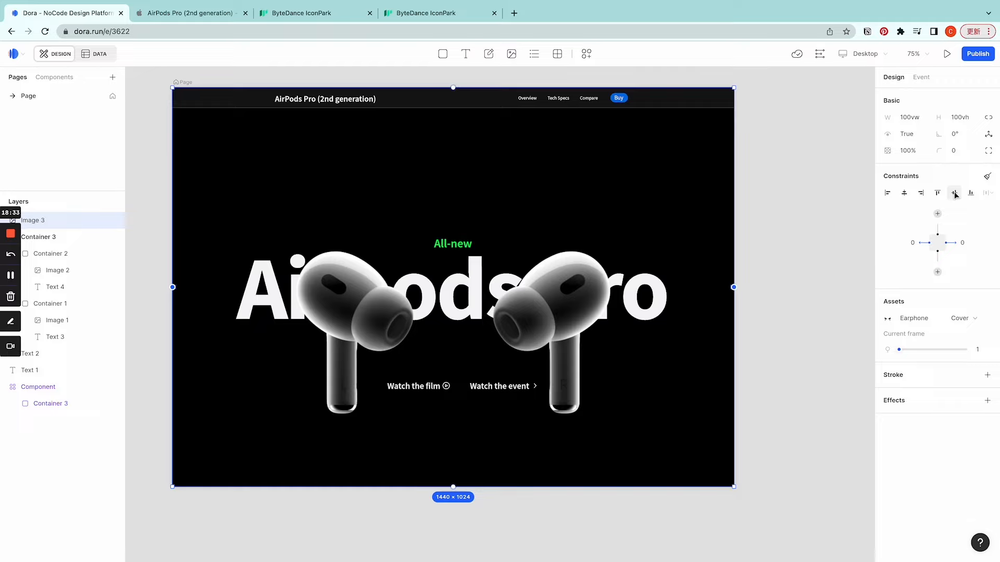
click(955, 193)
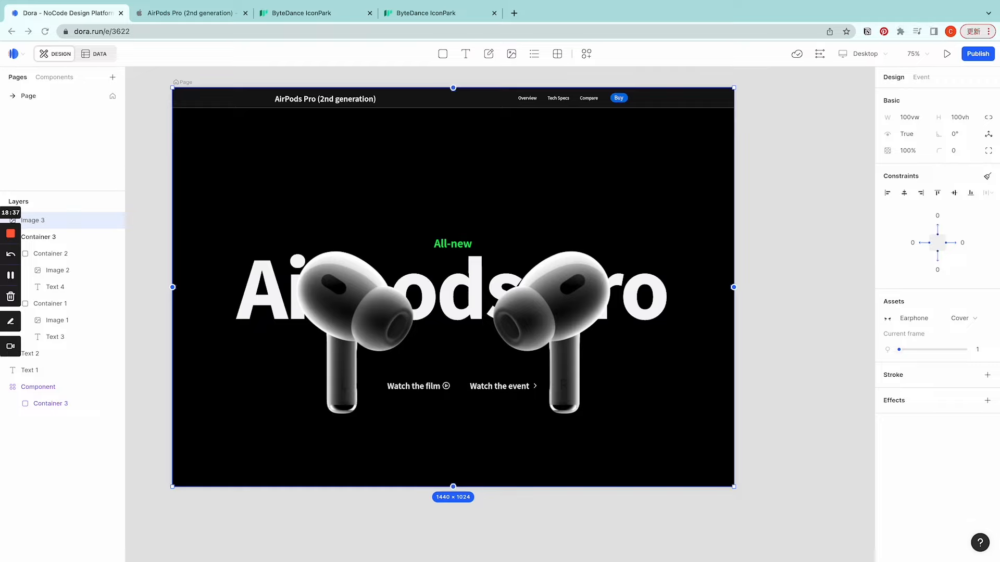
click(939, 215)
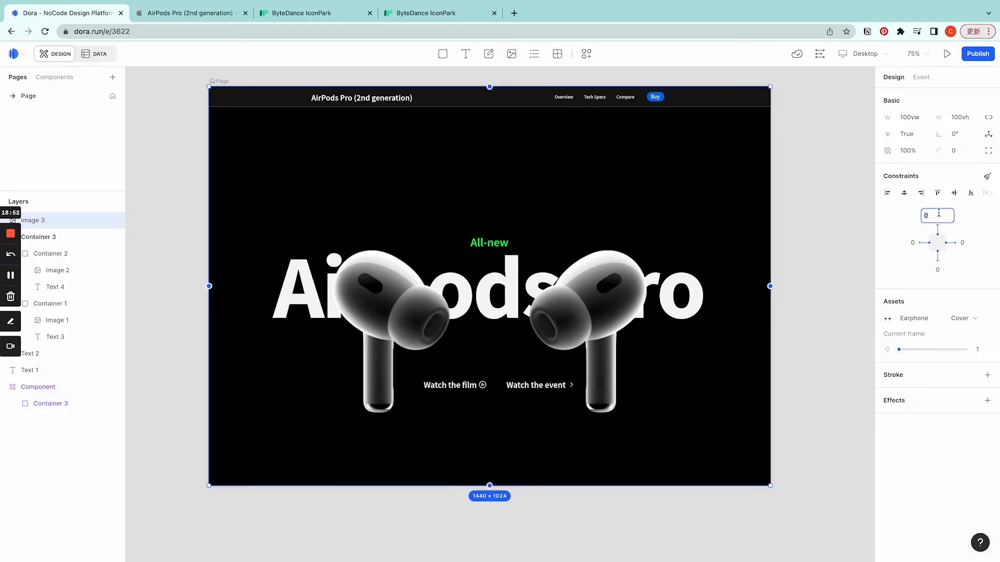
text(-20vh)
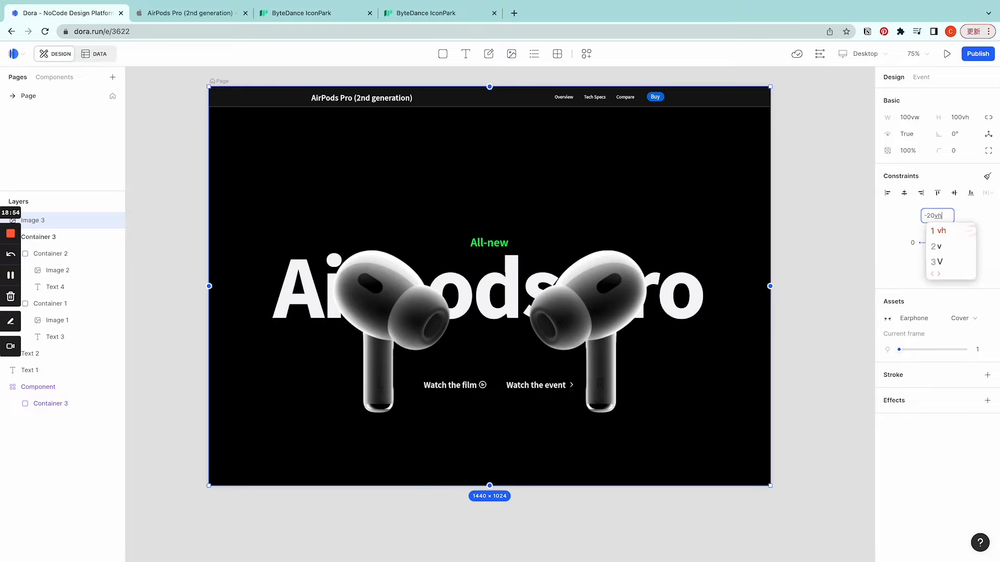
key(shift)
key(Return)
click(820, 319)
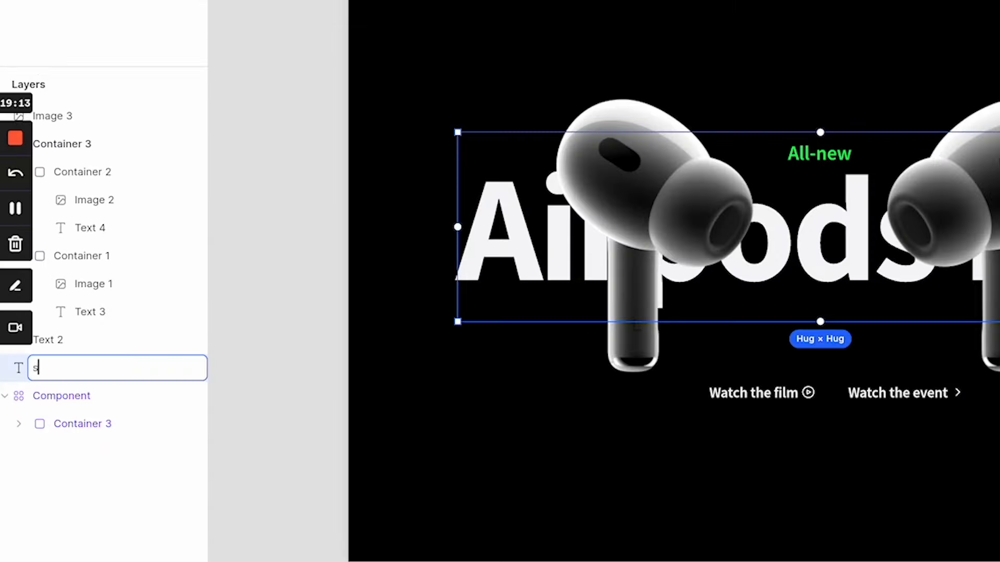
Rename the AirPods Pro heading's text layer as S1_Text_AirpodsPro
text(1_)
text(Text_a)
text(irpodsPro)
key(Return)
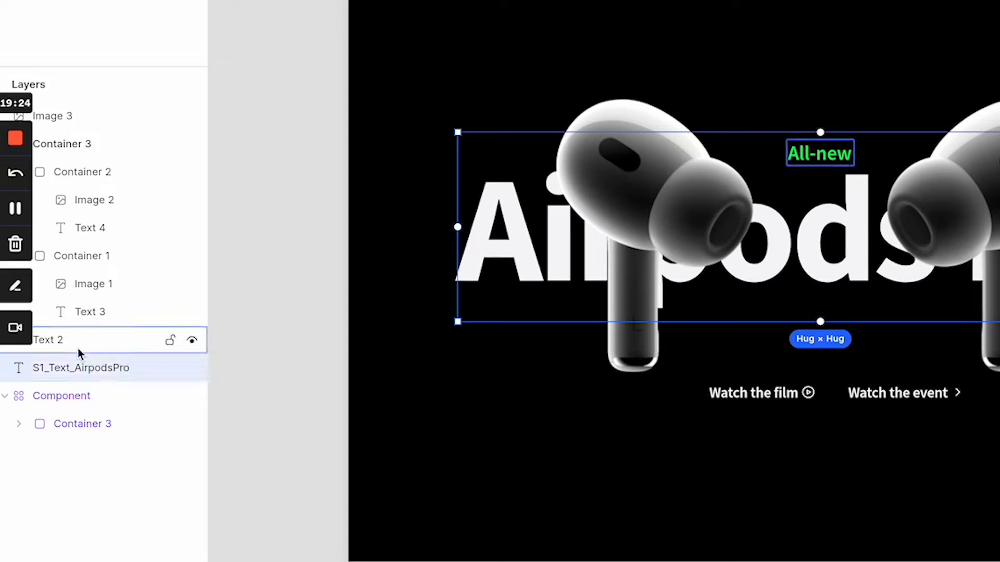
Rename the green All-new text layer as S1_Text_All-new
double_click(78, 343)
text(S1_Text_)
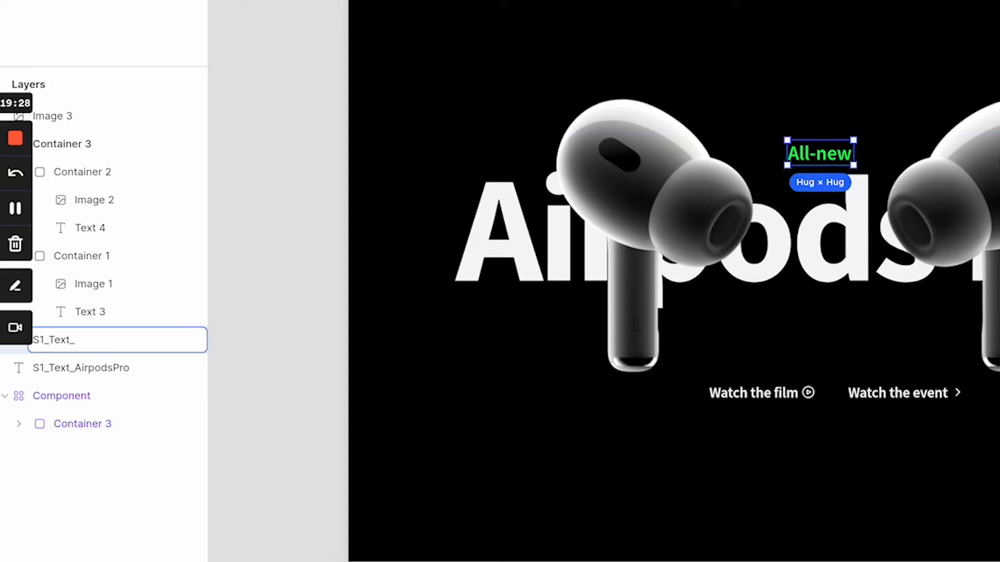
text(All-new)
click(122, 367)
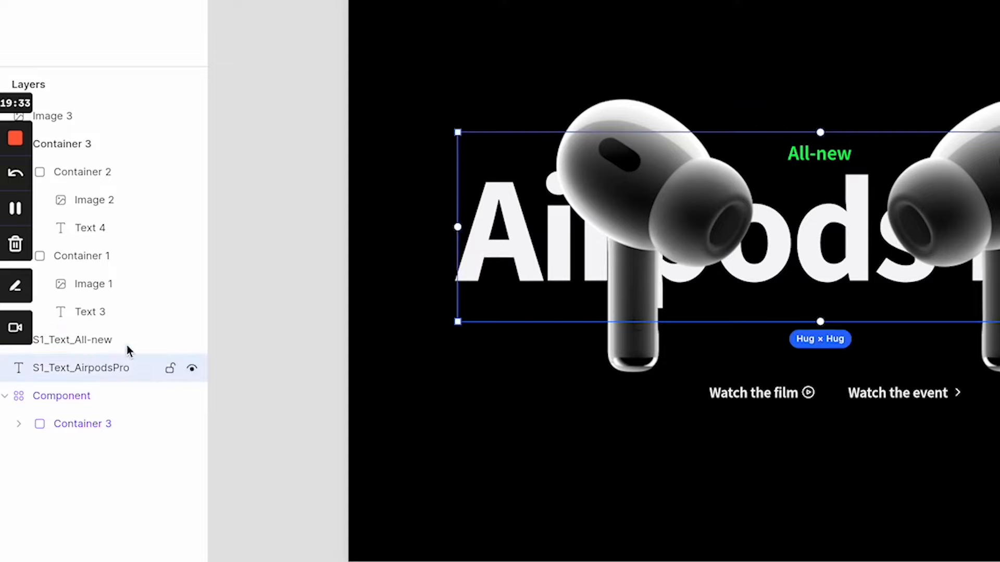
Rename the container holding the Watch the film and Watch the event links as S1_Text_BottomGroup
double_click(83, 146)
text(s1_Text_Botto)
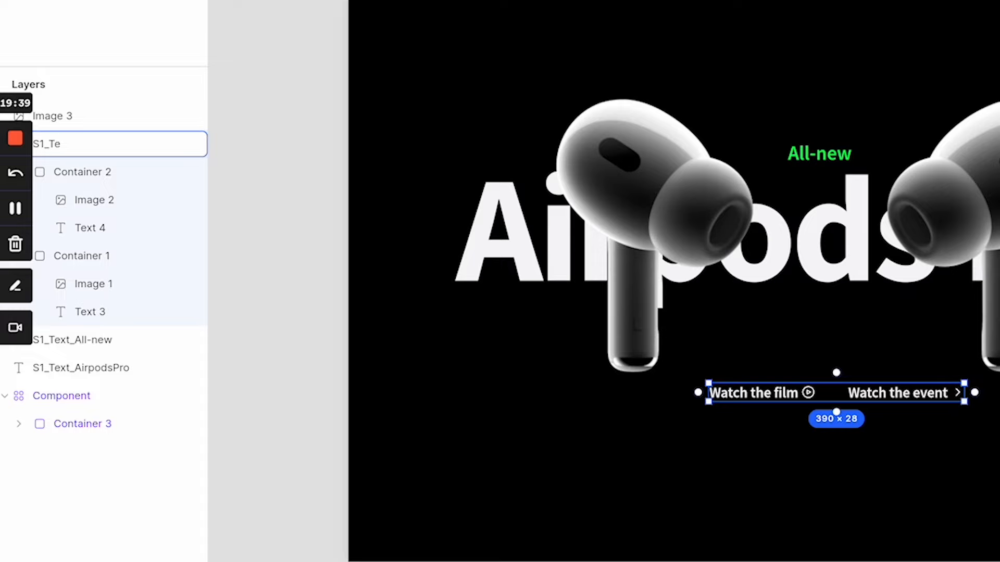
text(mGroup)
key(Return)
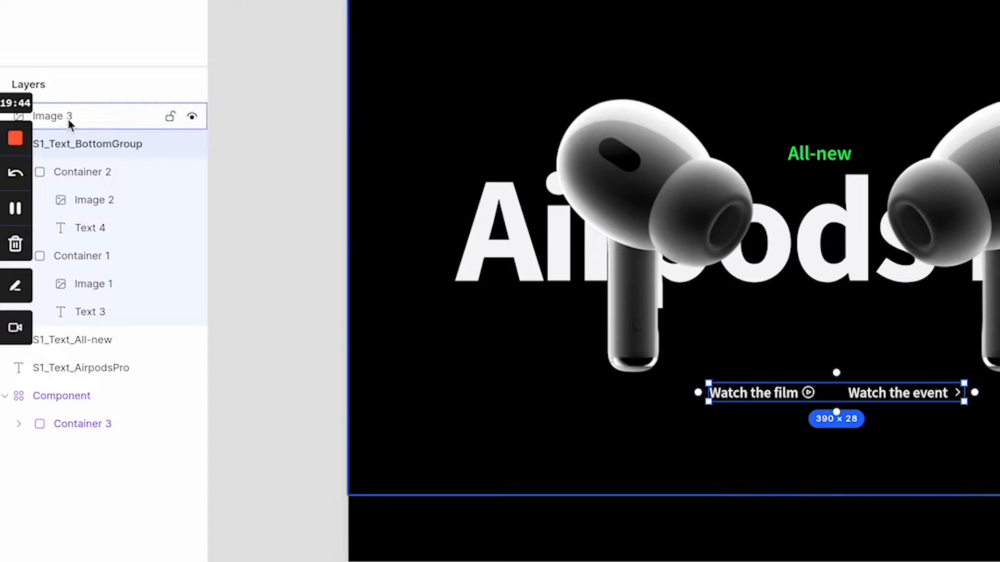
Rename the earphone image sequence layer as S1_Sequence_Earphone
double_click(68, 119)
text(s1)
key(BackSpace)
key(BackSpace)
text(S1_Sequence_Earphone)
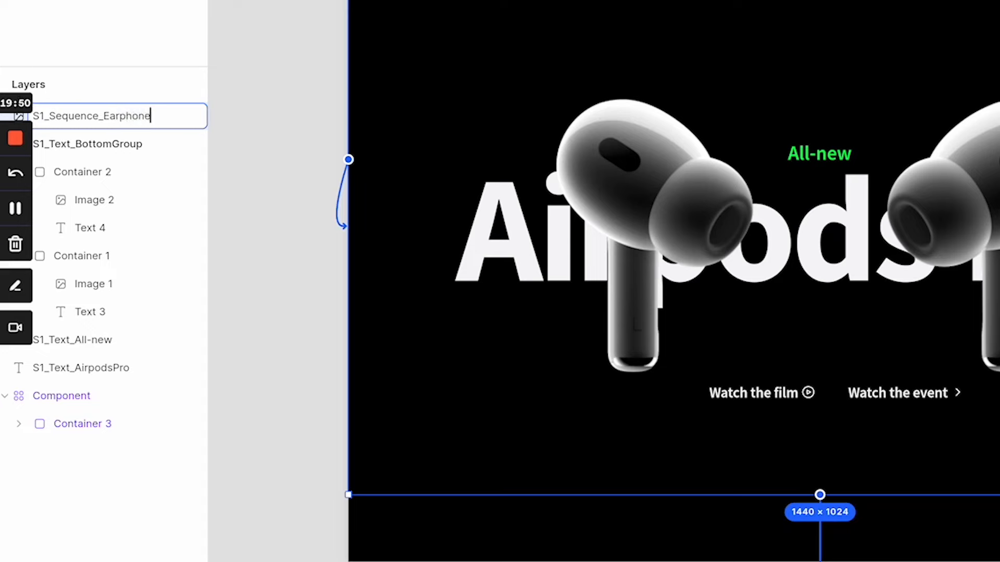
click(279, 169)
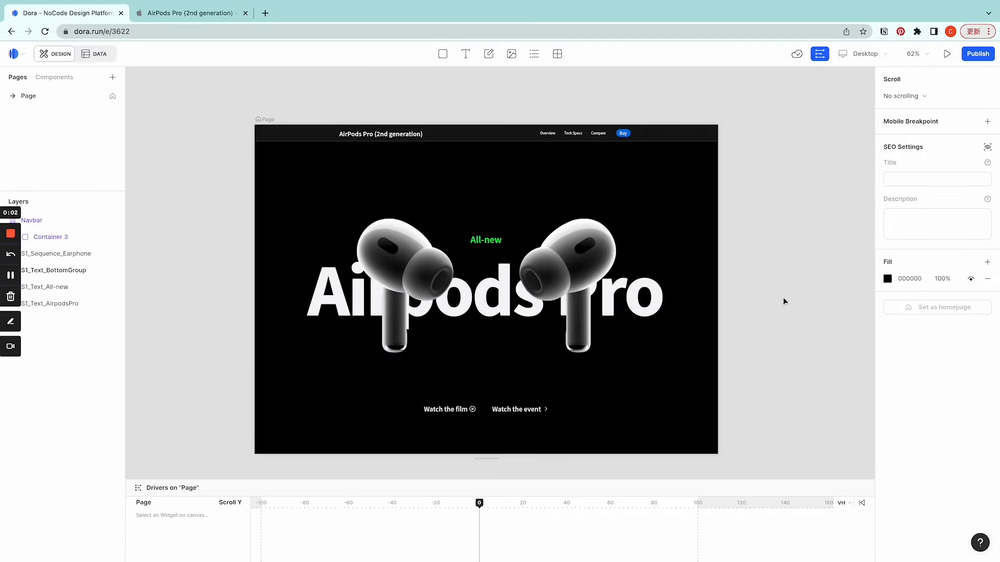
click(168, 14)
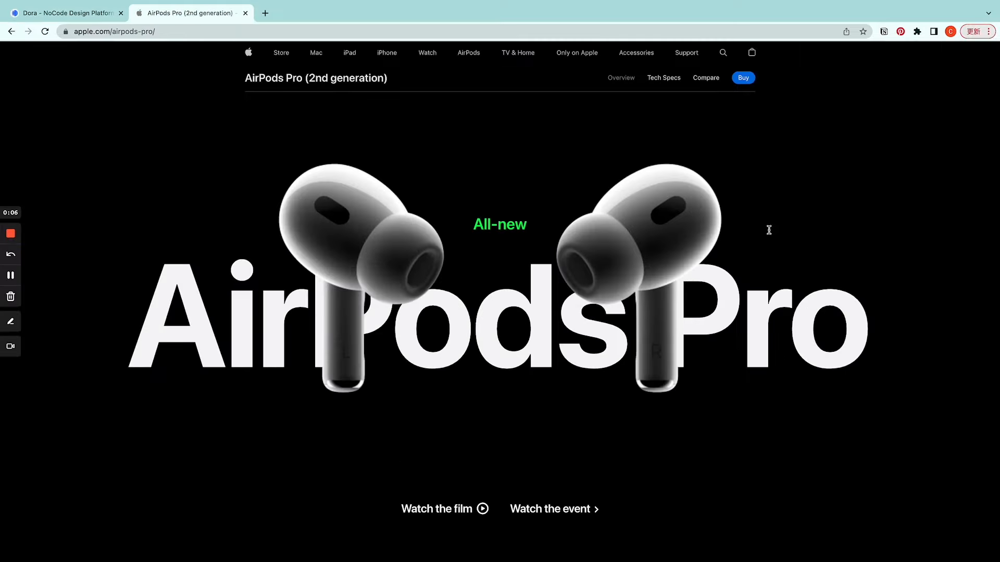
scroll(795, 219, down, 5)
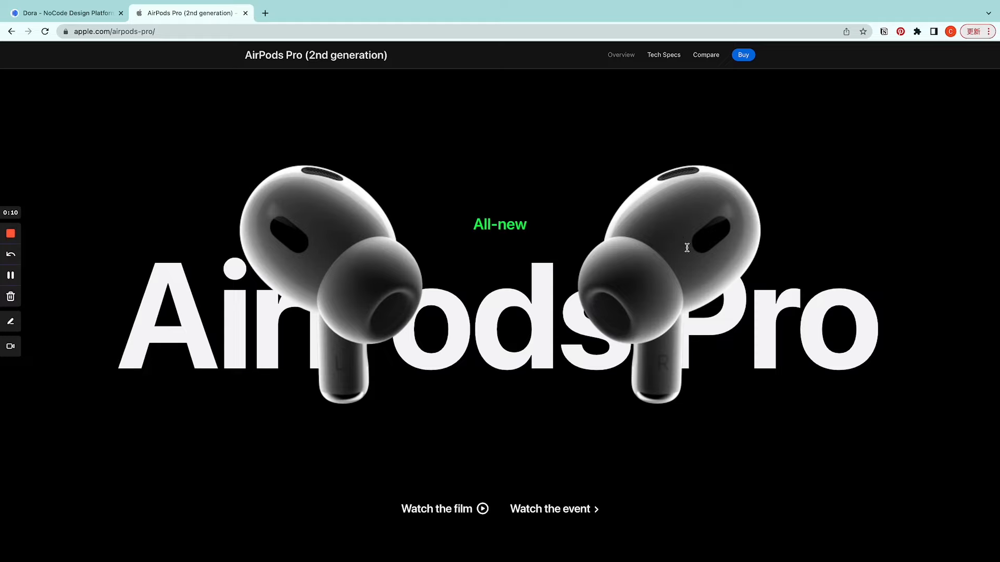
scroll(687, 227, down, 3)
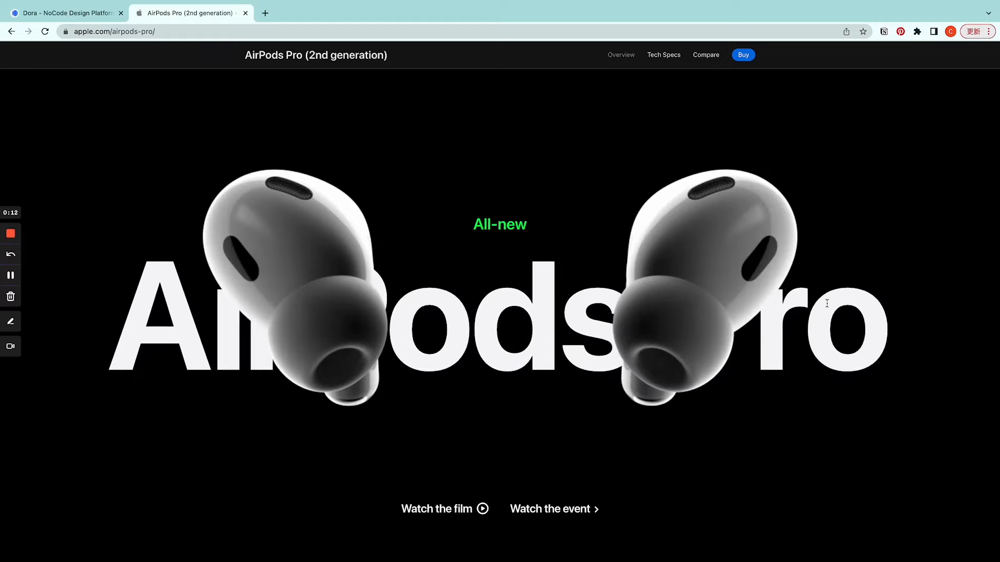
scroll(879, 331, down, 5)
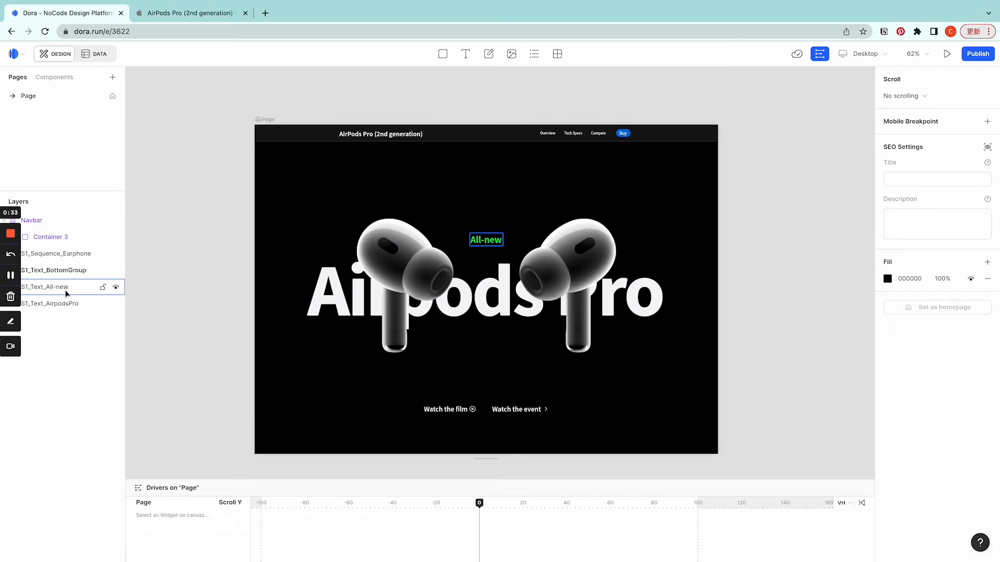
Group the S1_Text_All-new and S1_Text_BottomGroup layers into one container
click(65, 290)
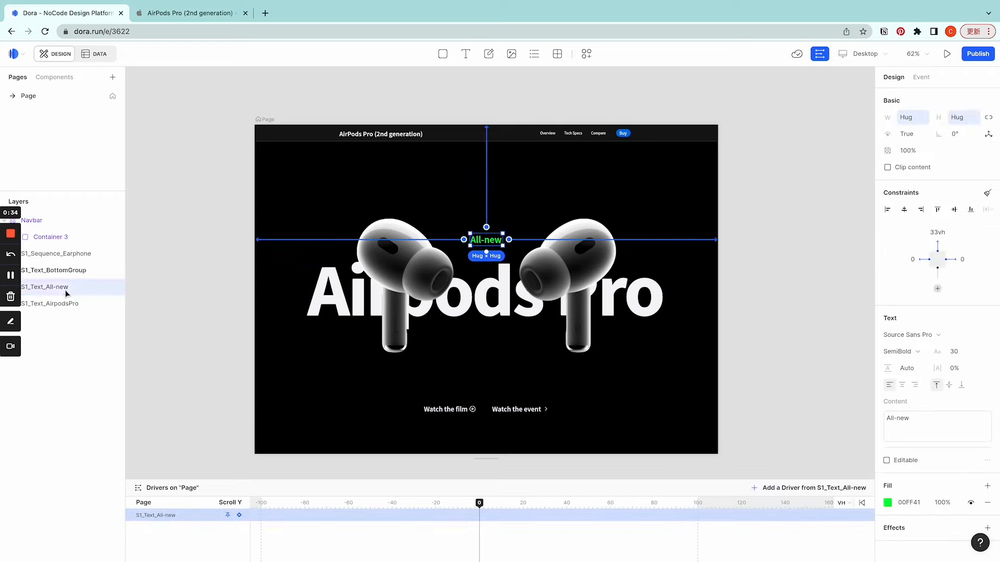
shift+click(64, 271)
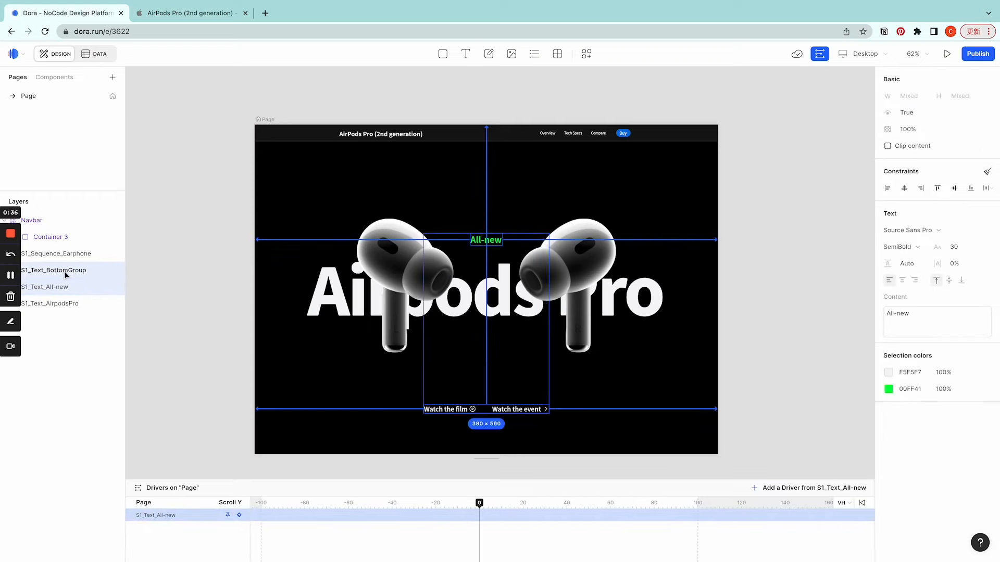
key(ctrl+g)
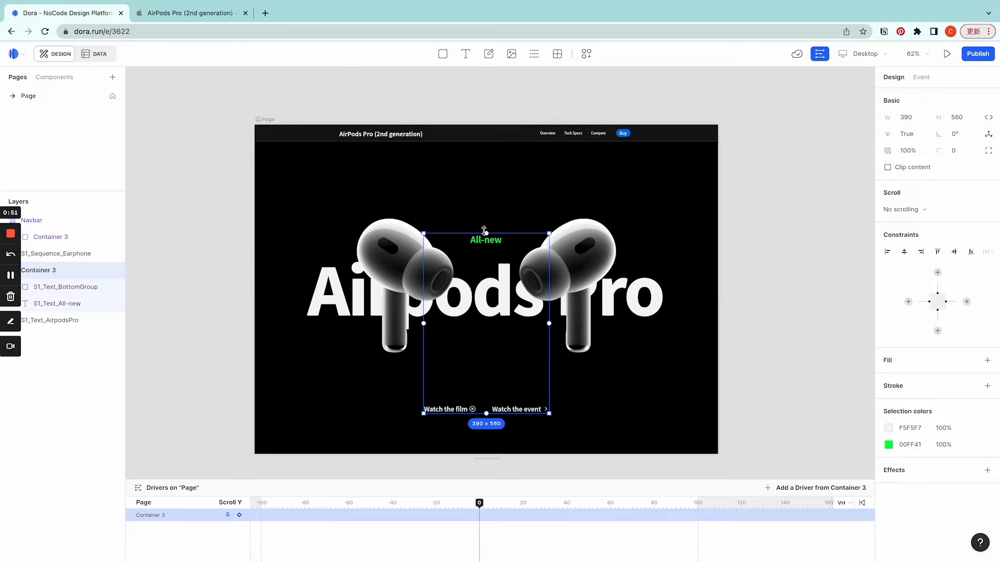
Constrain the grouped text container to the page's top edge with a distance of 33vh
drag(485, 229, 489, 126)
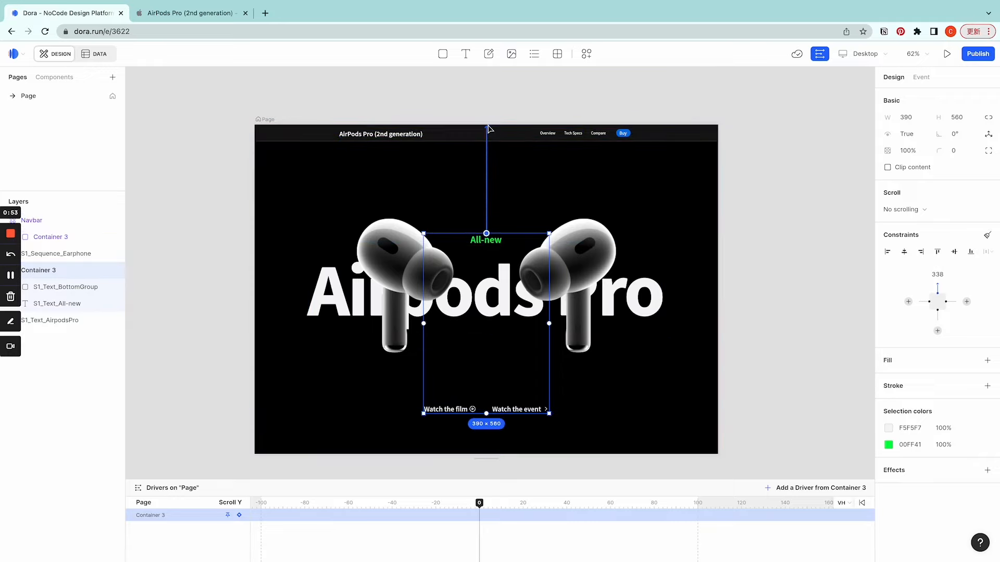
double_click(935, 276)
text(33vh)
key(Return)
click(821, 338)
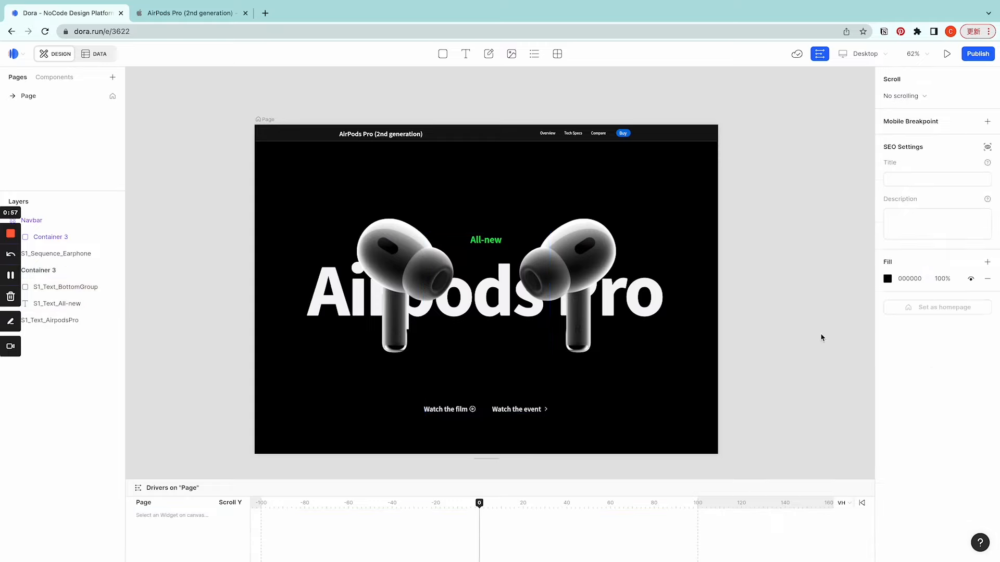
Add a container of about 1399 × 991 over the hero page and set its width to 100vw
click(442, 54)
drag(261, 130, 712, 449)
click(906, 118)
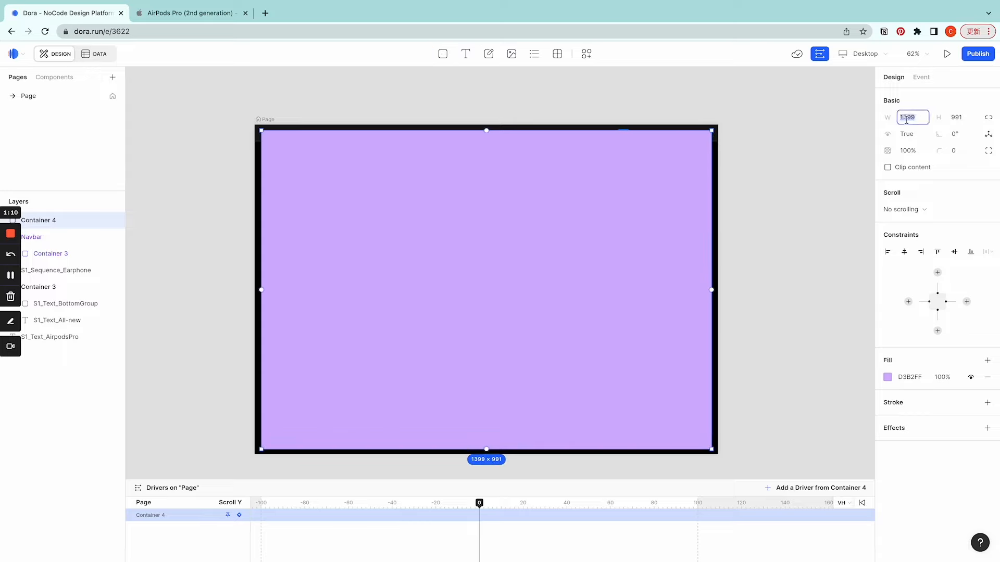
text(100vw)
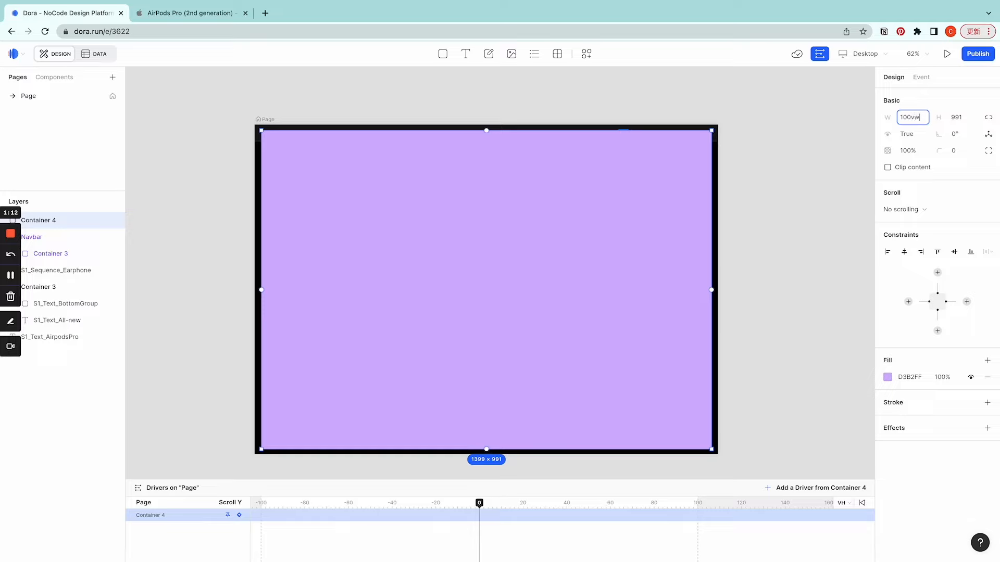
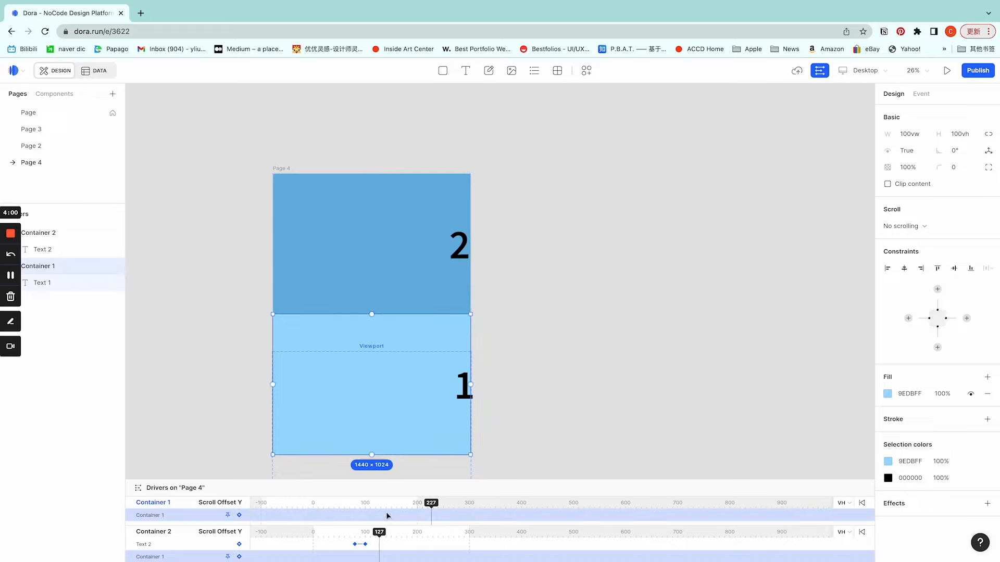
Scrub Container 1's scroll offset on Page 4, and add a driver from S1_Container 1 on the home page
mouse_move(303, 501)
mouse_down()
mouse_move(313, 504)
mouse_move(261, 503)
mouse_move(379, 517)
mouse_up()
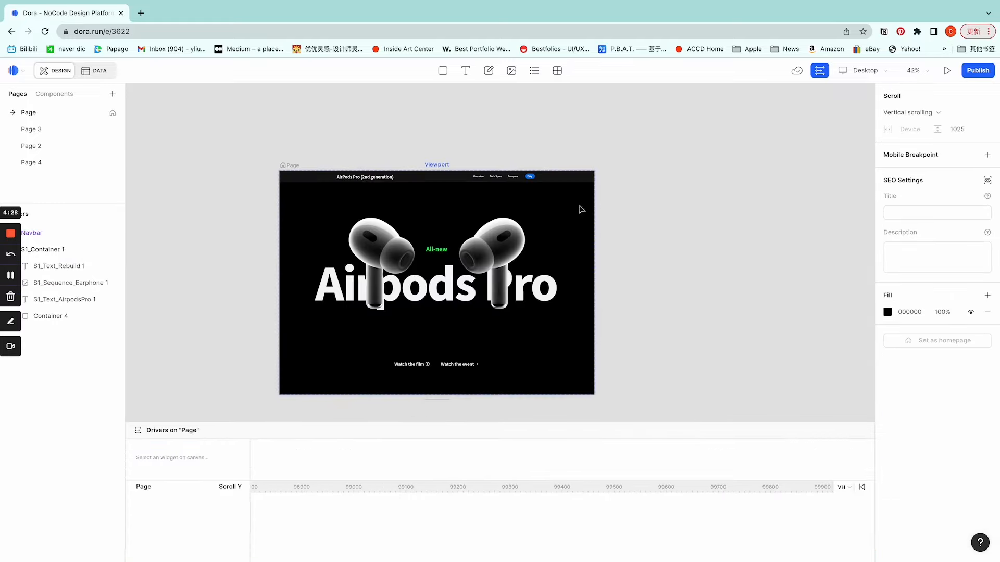
click(50, 255)
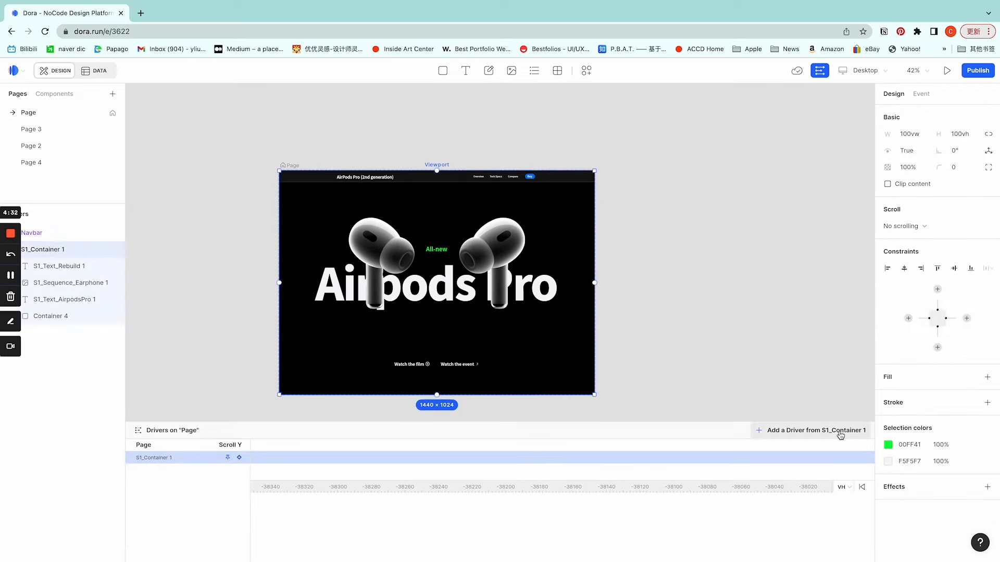
click(816, 430)
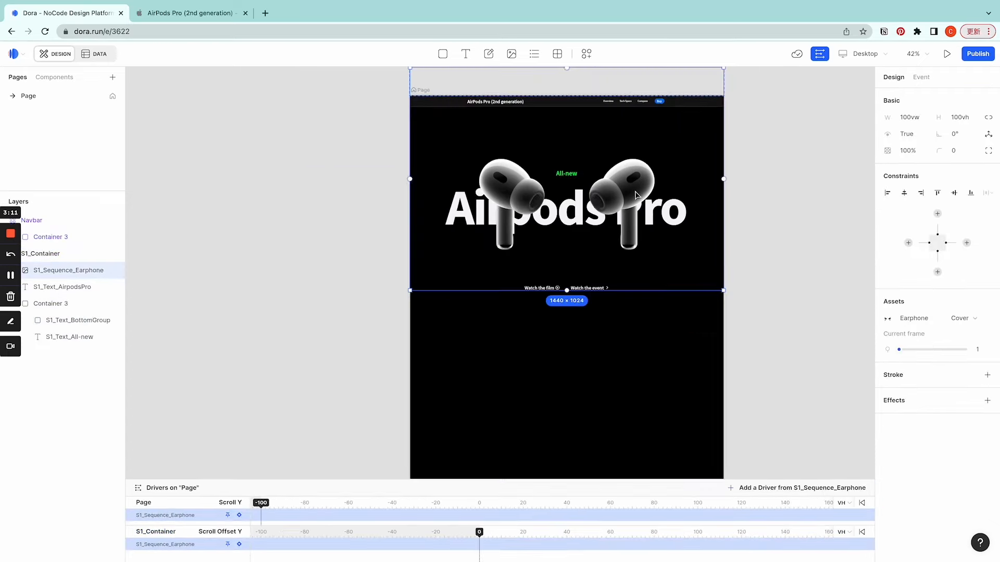
Keyframe S1_Sequence_Earphone at scroll offset 0 of the S1_Container driver with the sequence on frame 1
scroll(714, 228, right, 2)
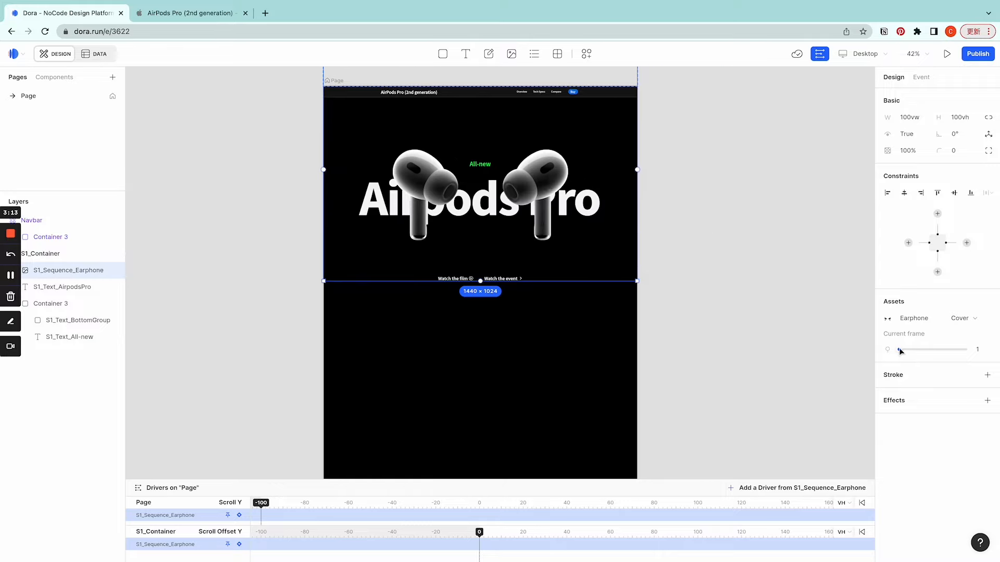
mouse_move(900, 351)
mouse_down()
mouse_move(972, 349)
mouse_move(891, 352)
mouse_up()
click(239, 545)
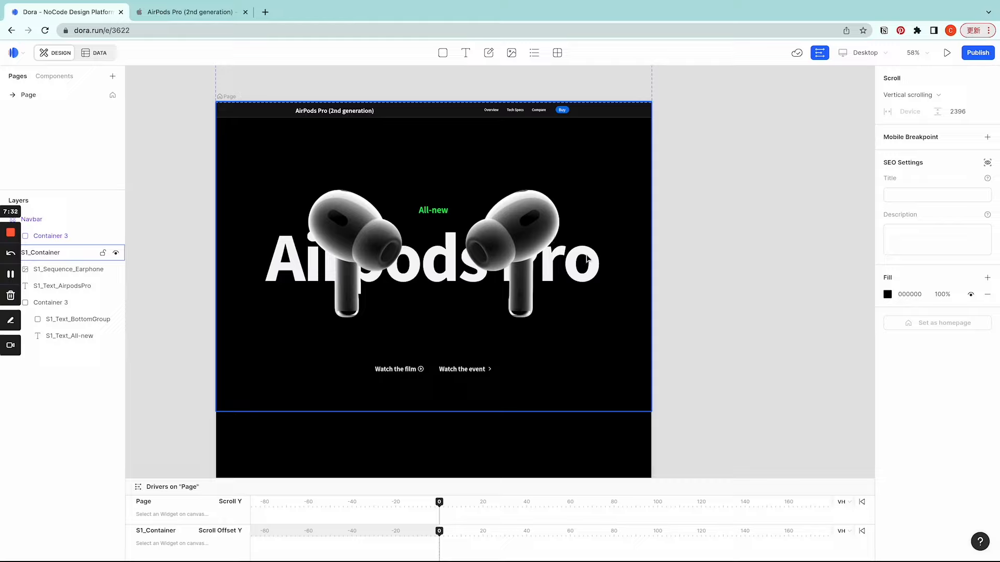
Add a keyframe for S1_Sequence_Earphone at 100 on the S1_Container driver, with the image sequence on frame 1
drag(439, 531, 657, 532)
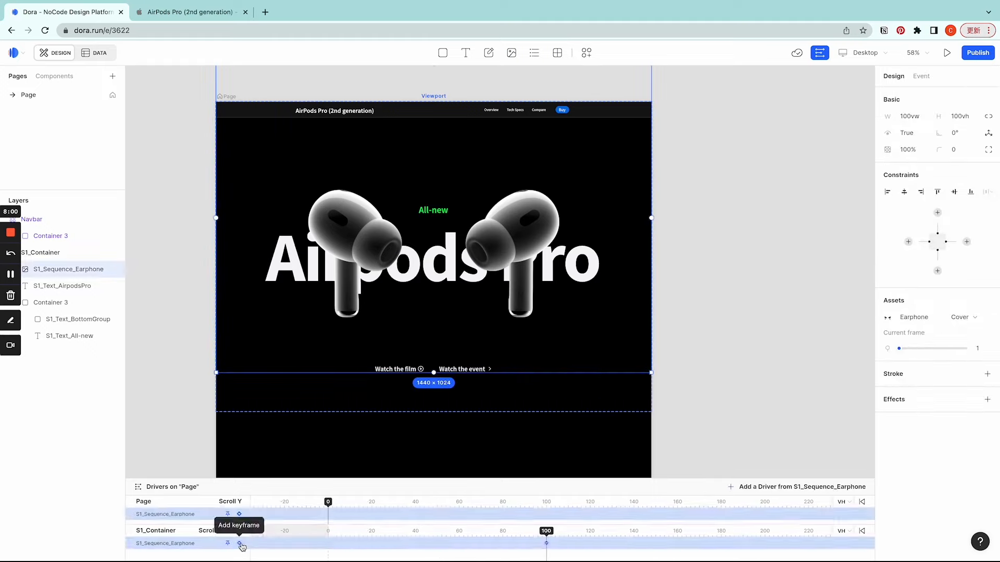
click(239, 543)
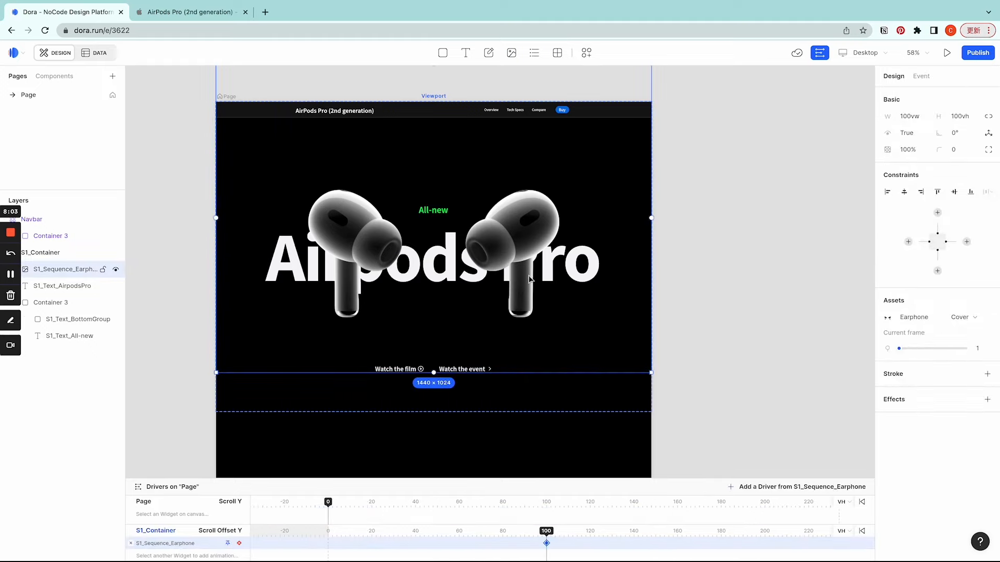
drag(900, 350, 880, 352)
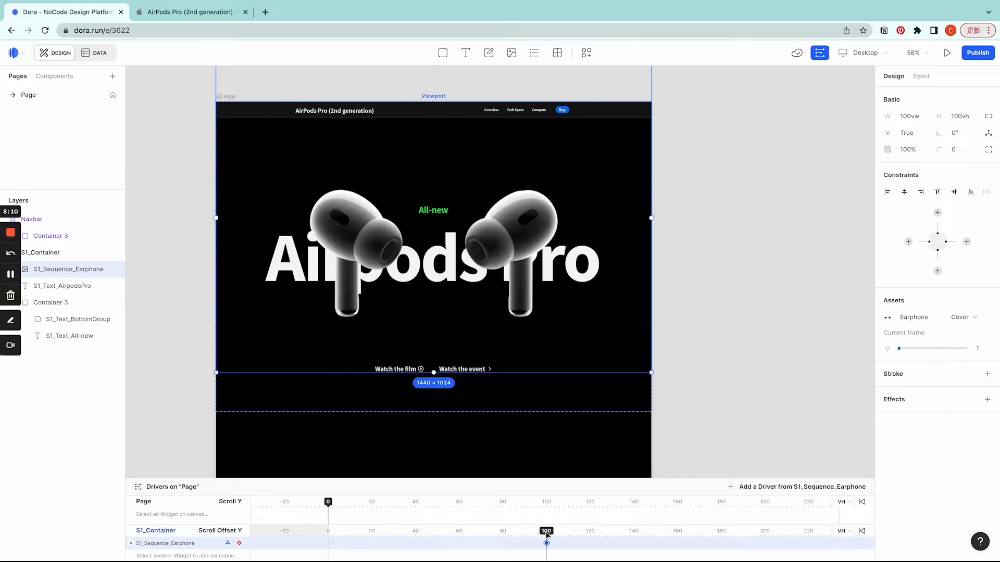
Add a keyframe for S1_Sequence_Earphone at 200 on the S1_Container driver and set its current frame to the last one
drag(546, 532, 765, 532)
scroll(744, 398, down, 2)
scroll(743, 399, right, 1)
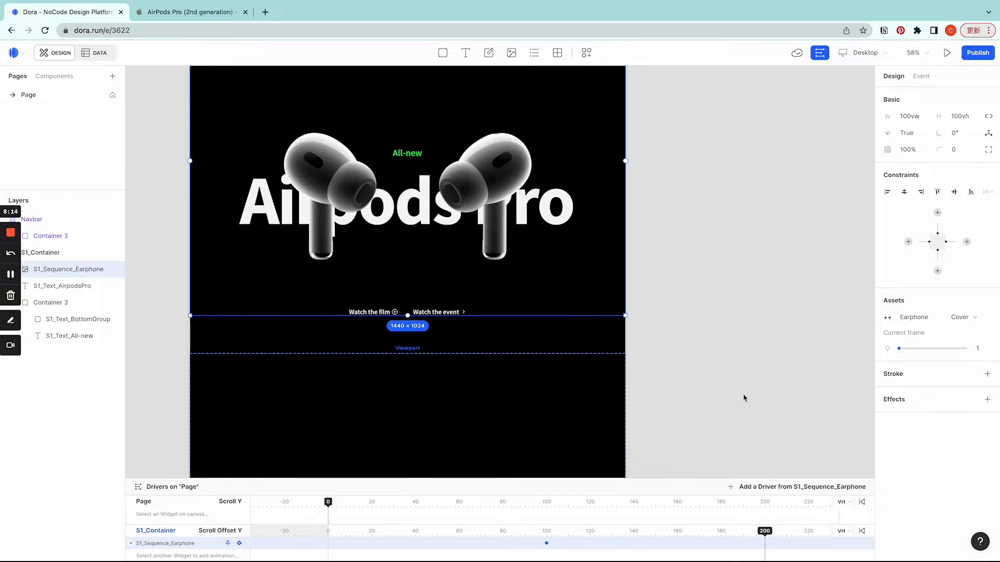
scroll(743, 398, down, 1)
click(239, 543)
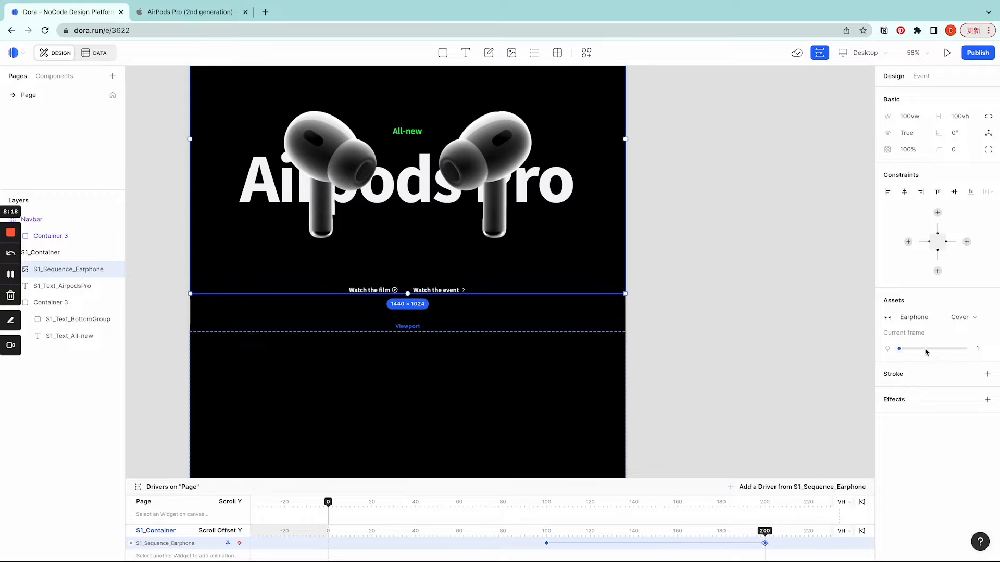
drag(899, 349, 972, 350)
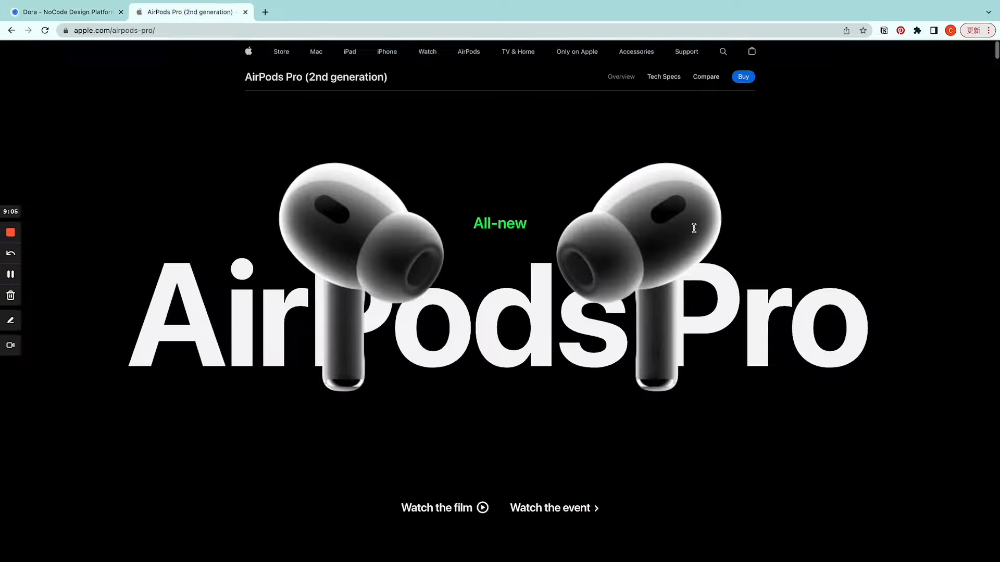
scroll(540, 217, down, 10)
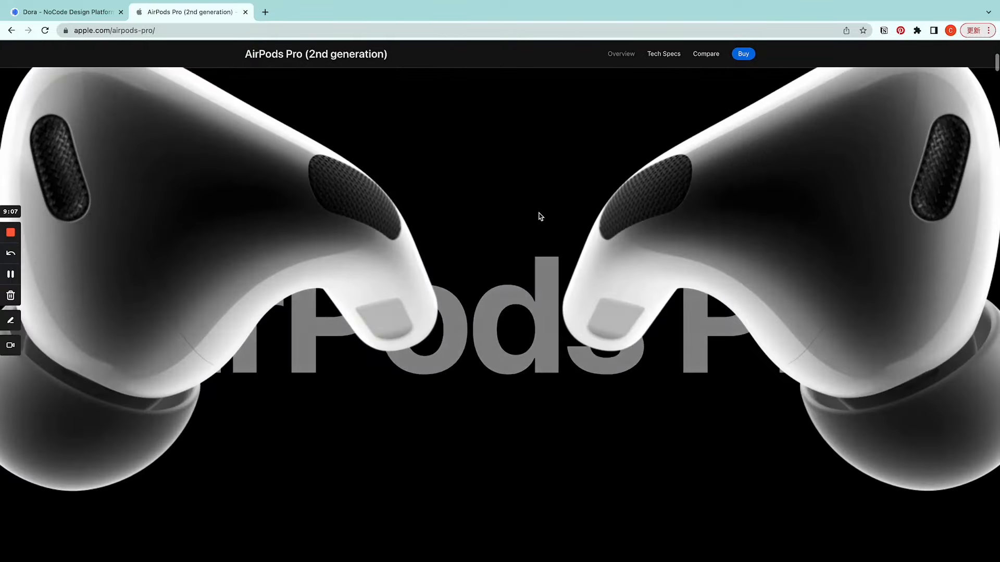
scroll(541, 216, up, 5)
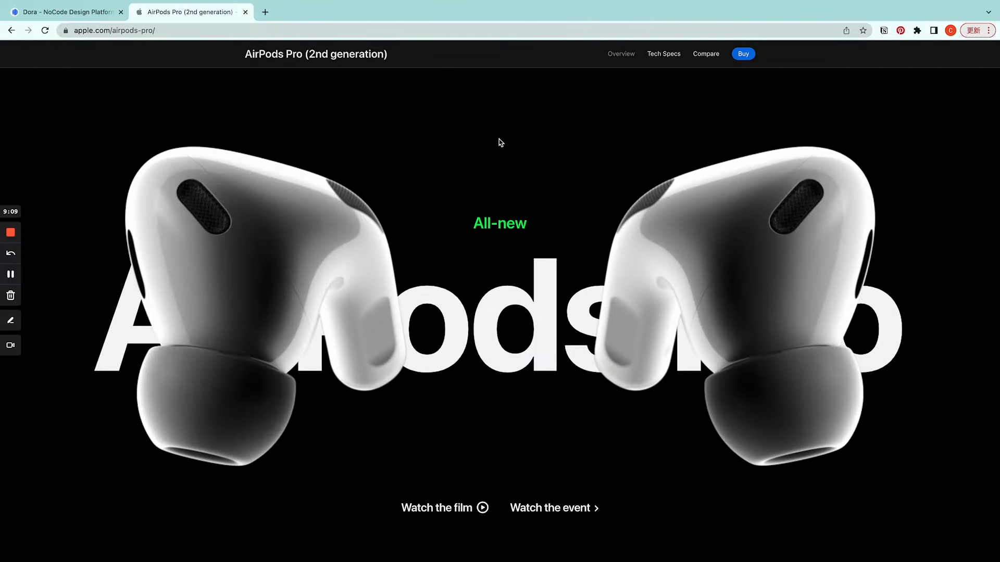
click(91, 16)
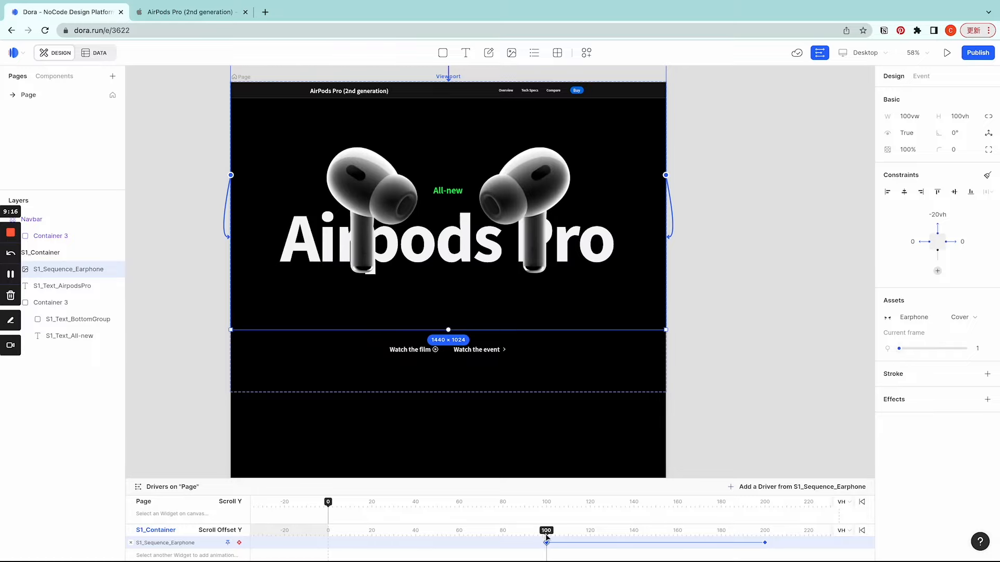
Add a keyframe for the S1_Container layer at 100 on its own scroll driver and pin it there
click(49, 253)
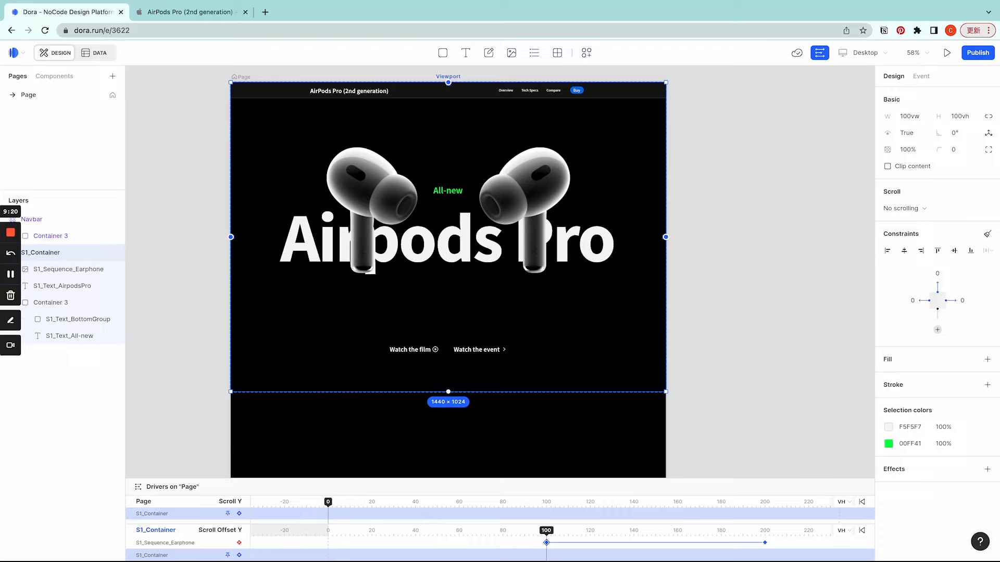
click(239, 556)
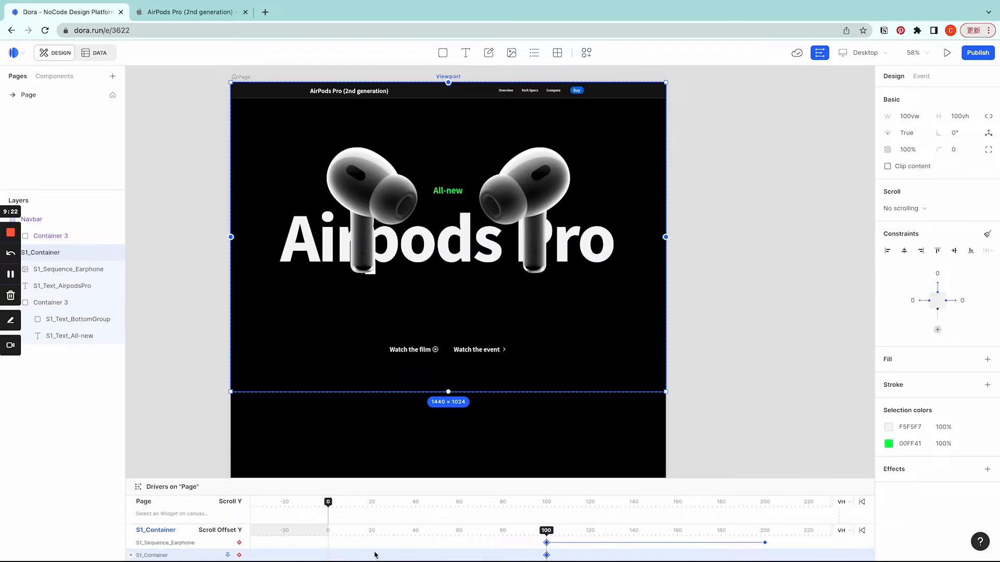
click(228, 556)
Add a keyframe for the S1_Container layer at 200, unpin it there, and preview the scroll beyond that point
drag(545, 532, 765, 541)
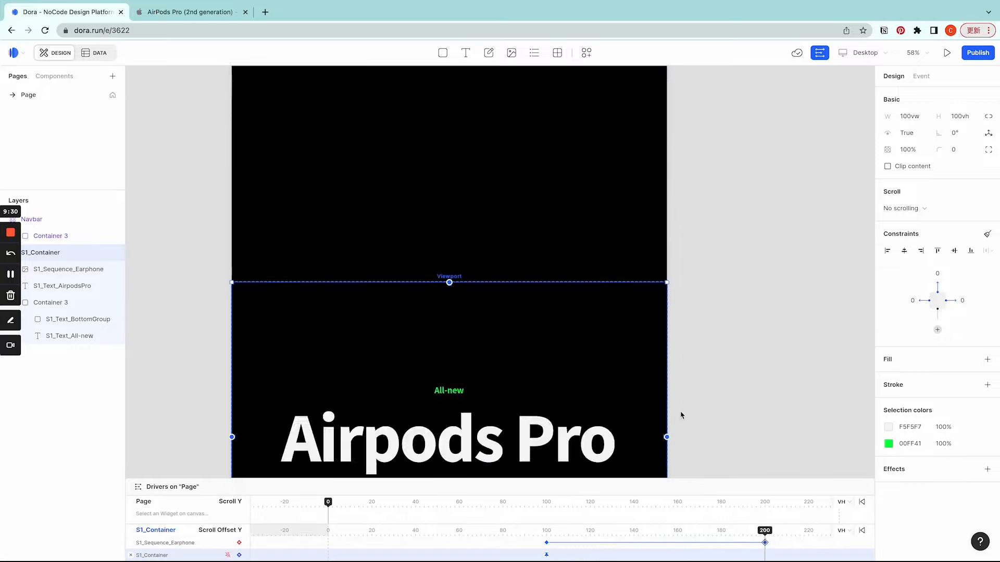
click(239, 555)
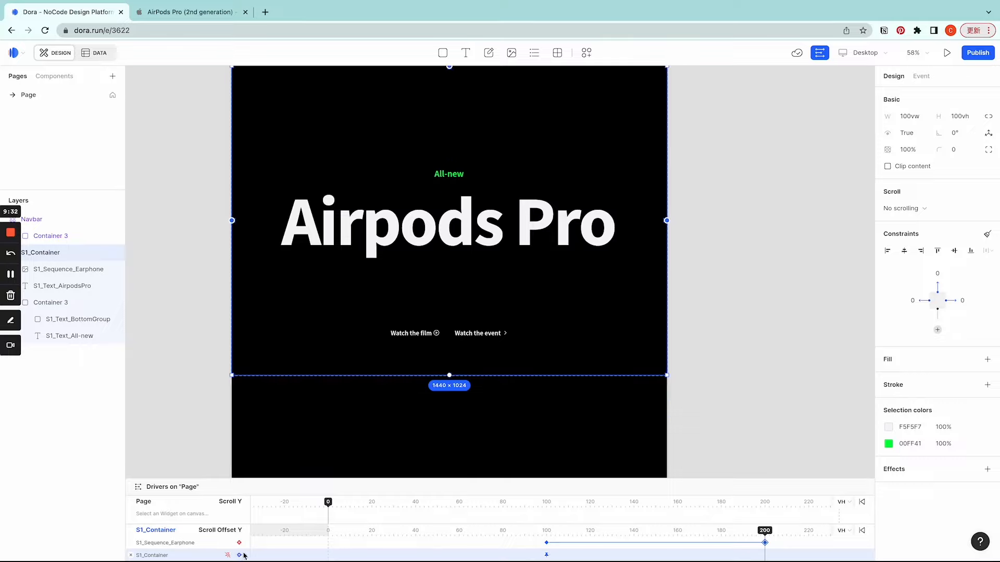
click(239, 555)
click(228, 555)
drag(767, 531, 815, 531)
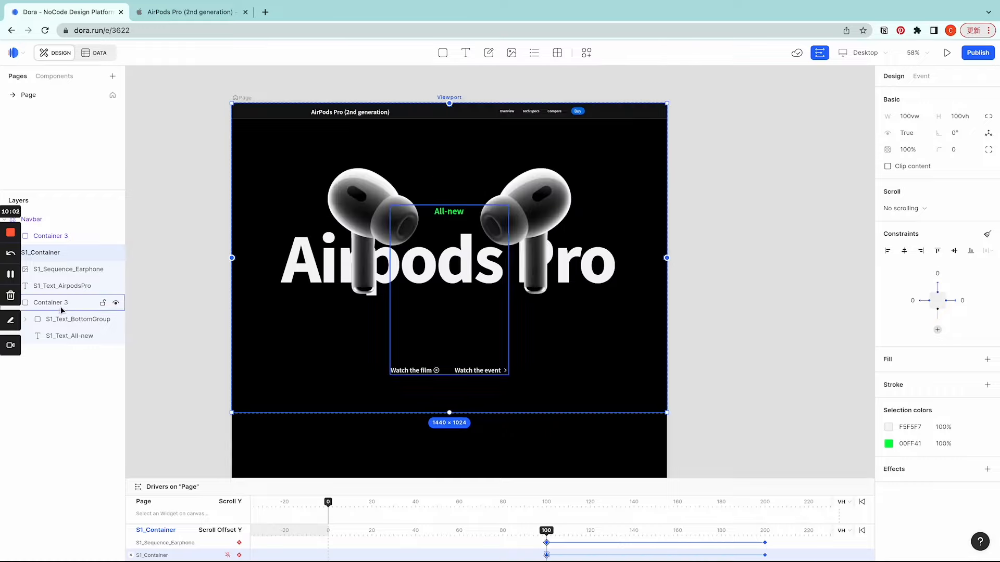
Add a keyframe at 140 on the S1_Container driver for Container 3, which groups the All-new and bottom texts
click(58, 305)
drag(548, 519, 635, 522)
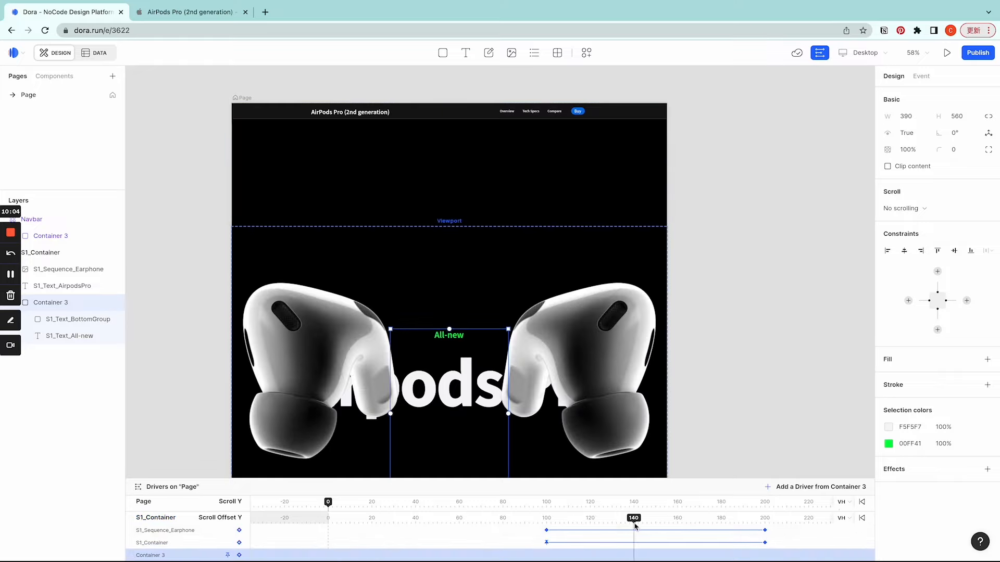
scroll(673, 383, down, 4)
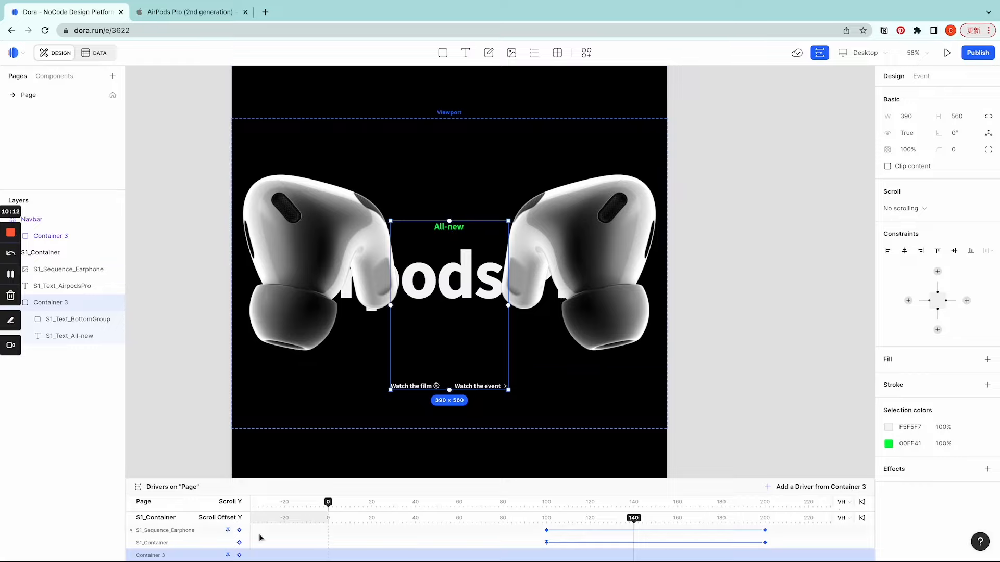
click(240, 556)
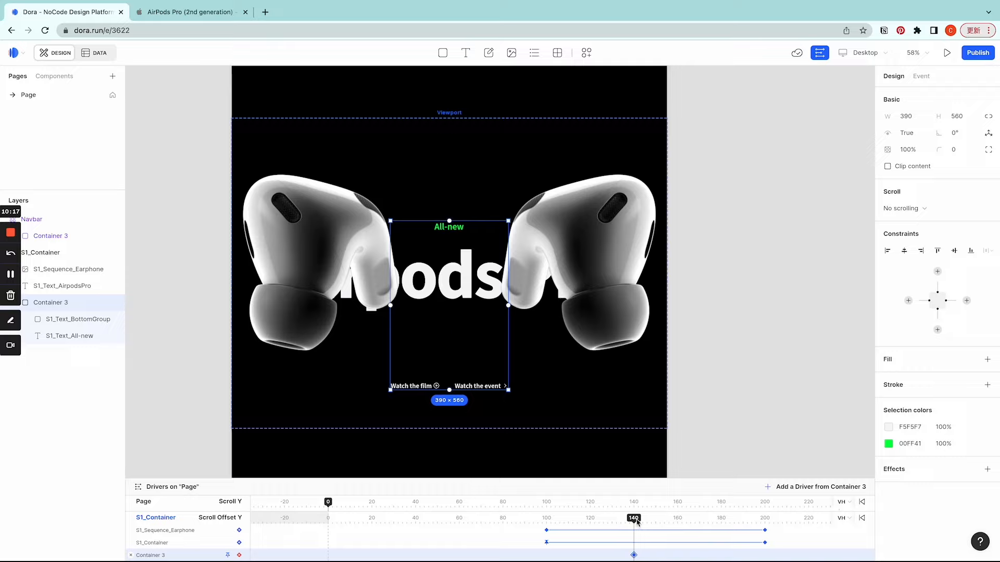
Add a second keyframe for Container 3 at 152 on the S1_Container driver and set its opacity to 0%
drag(636, 521, 729, 521)
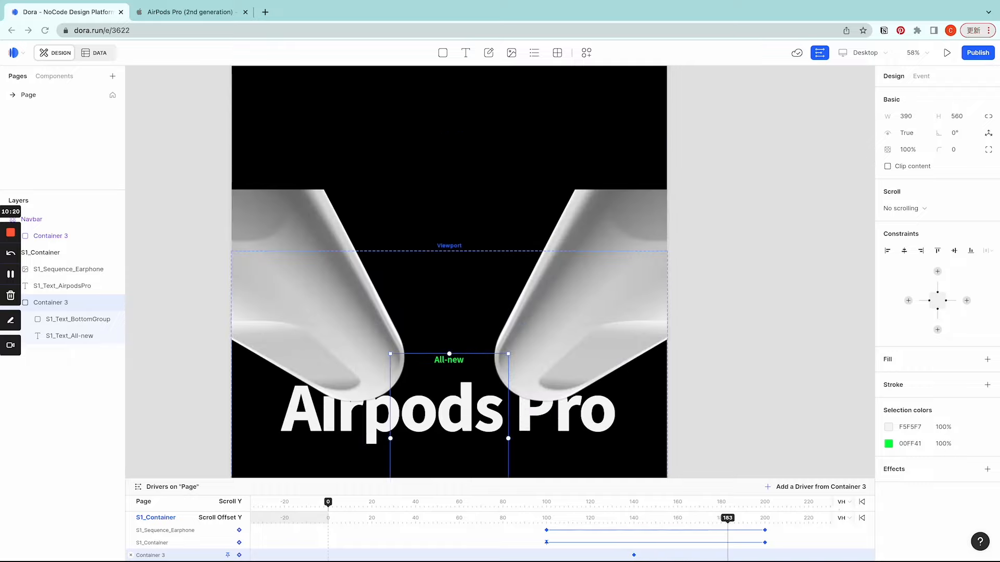
scroll(633, 369, down, 3)
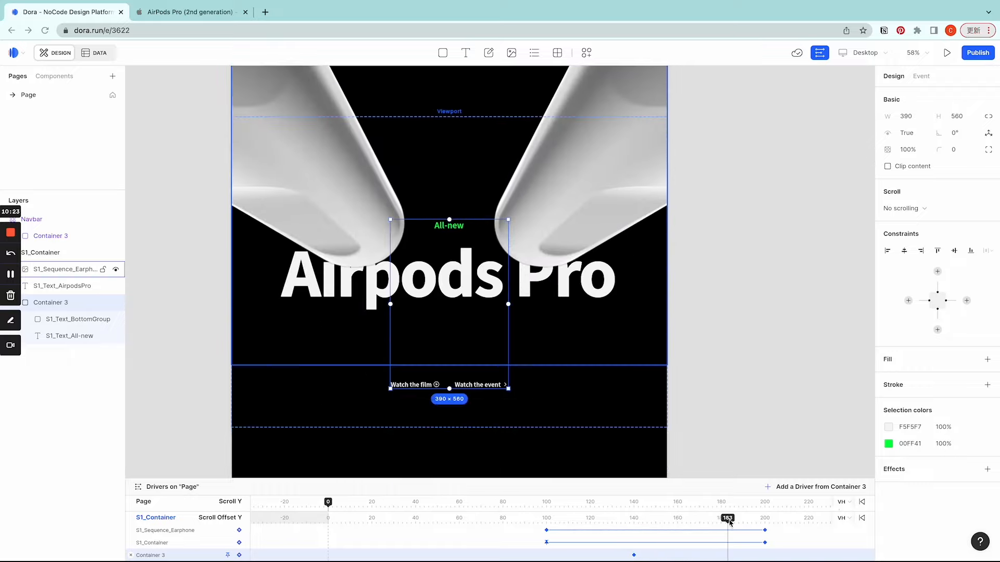
drag(697, 522, 661, 524)
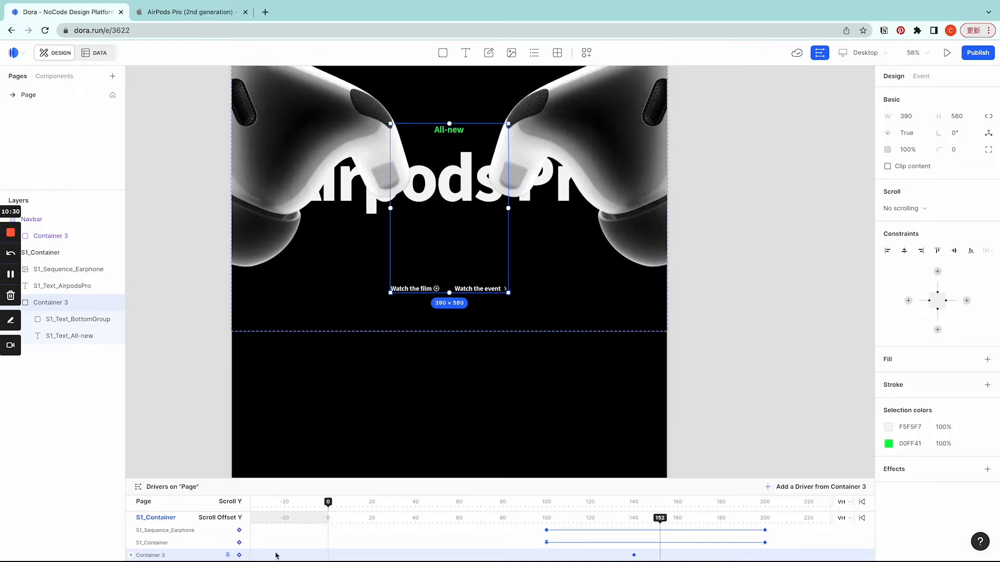
click(239, 555)
click(914, 151)
text(0)
key(Return)
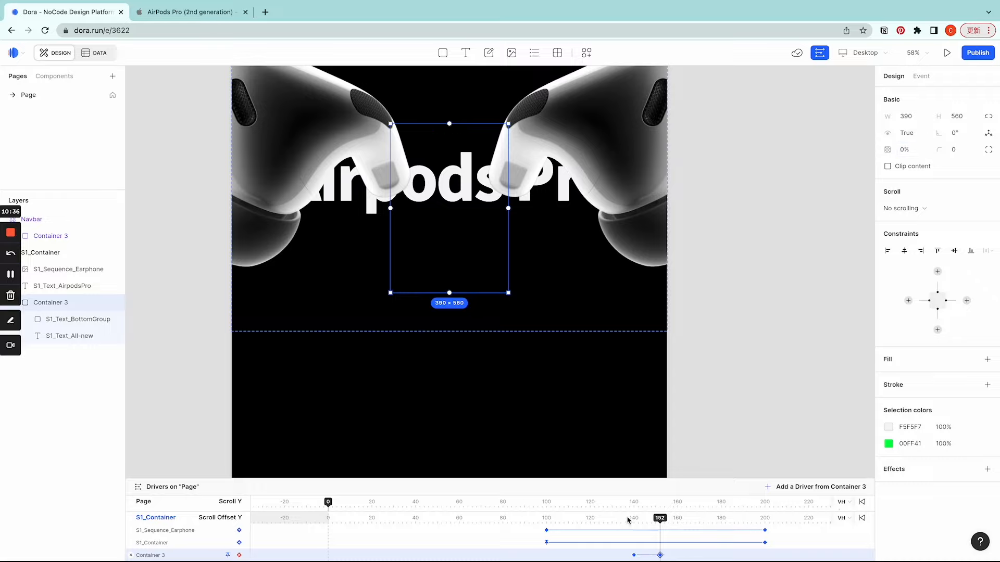
Keyframe S1_Text_AirpodsPro at 145 on the S1_Container driver and constrain it to the center horizontally and vertically
drag(628, 520, 654, 518)
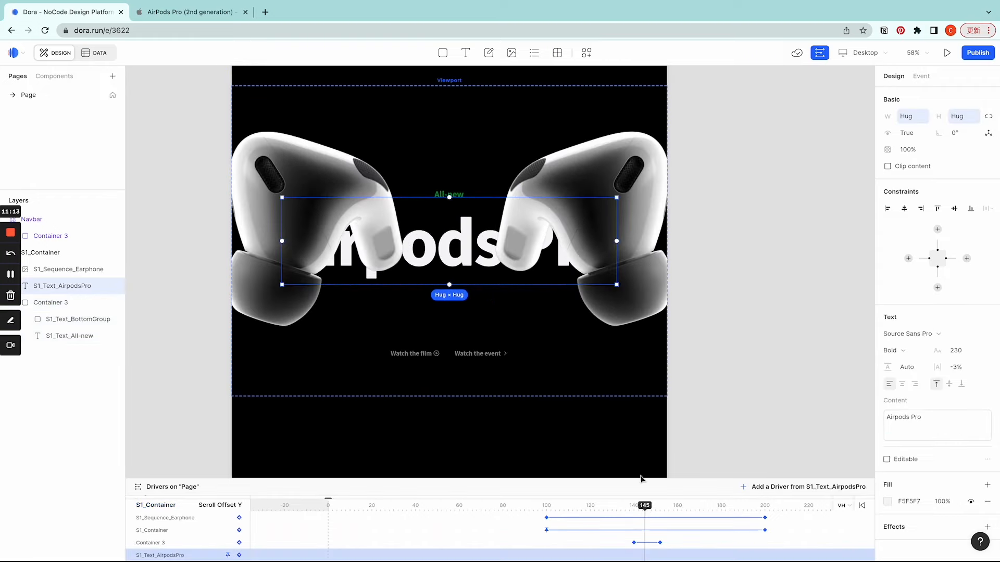
drag(641, 475, 640, 420)
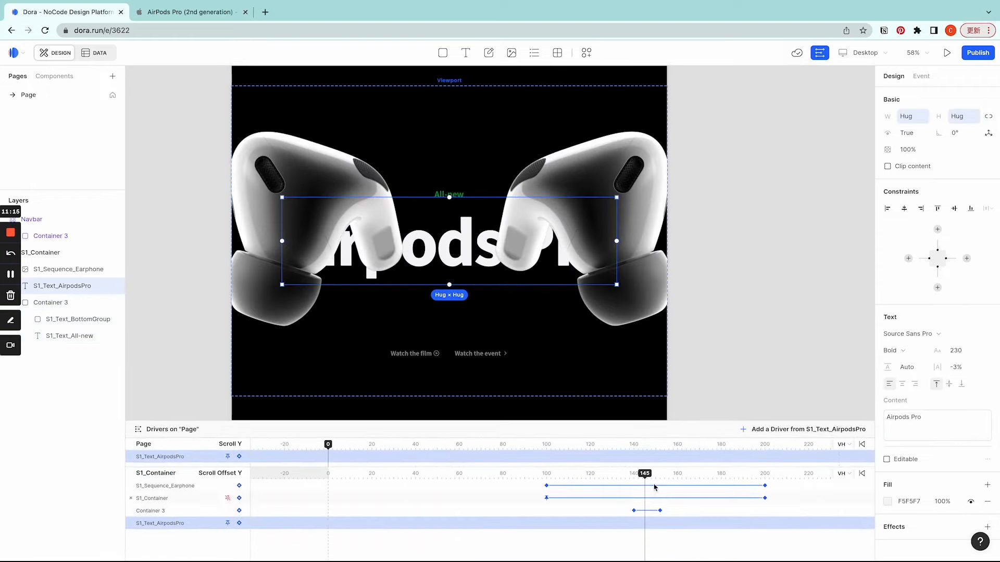
click(239, 523)
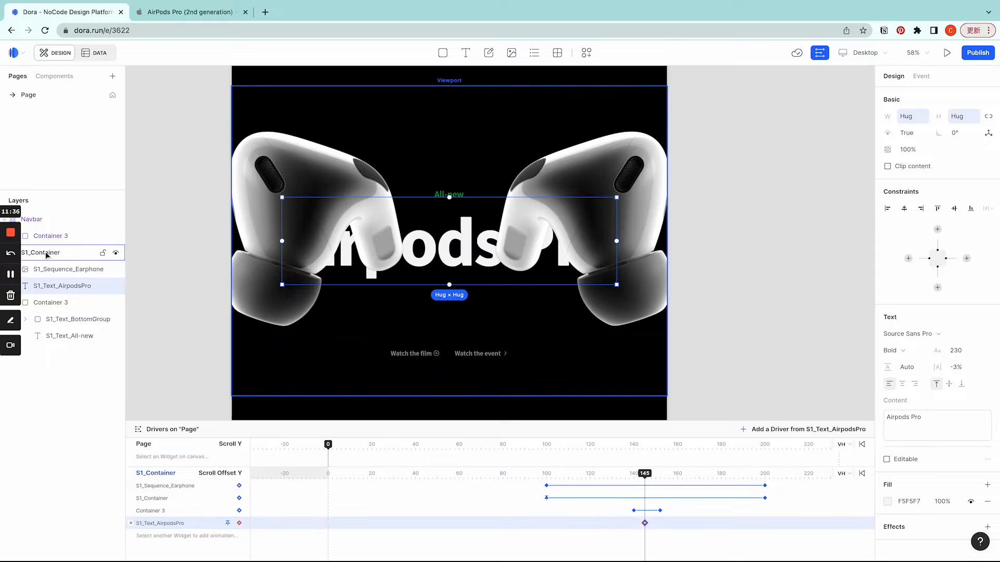
click(905, 210)
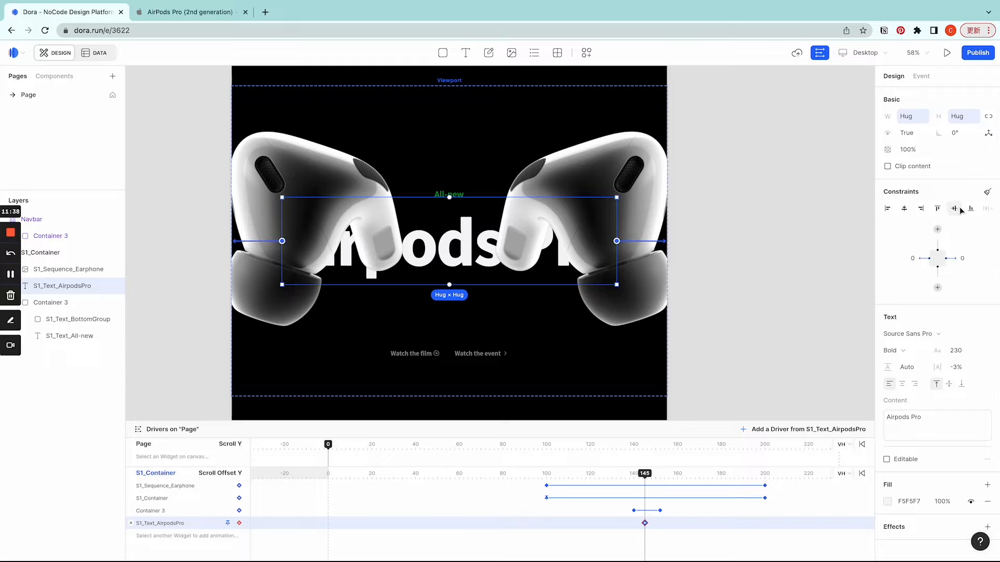
click(958, 210)
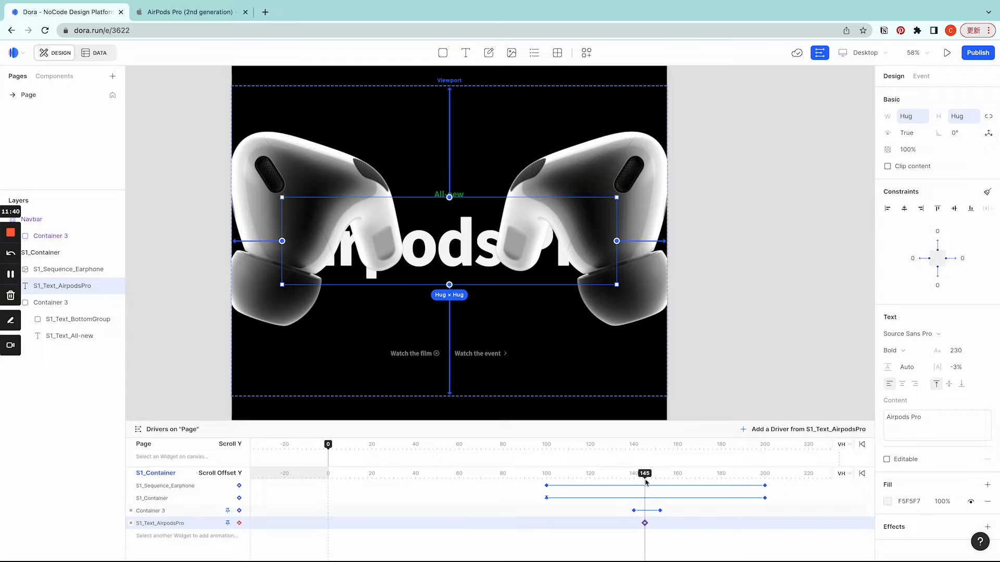
Add a keyframe at 155 for S1_Text_AirpodsPro on the S1_Container driver and set its font size to 260
drag(646, 481, 668, 481)
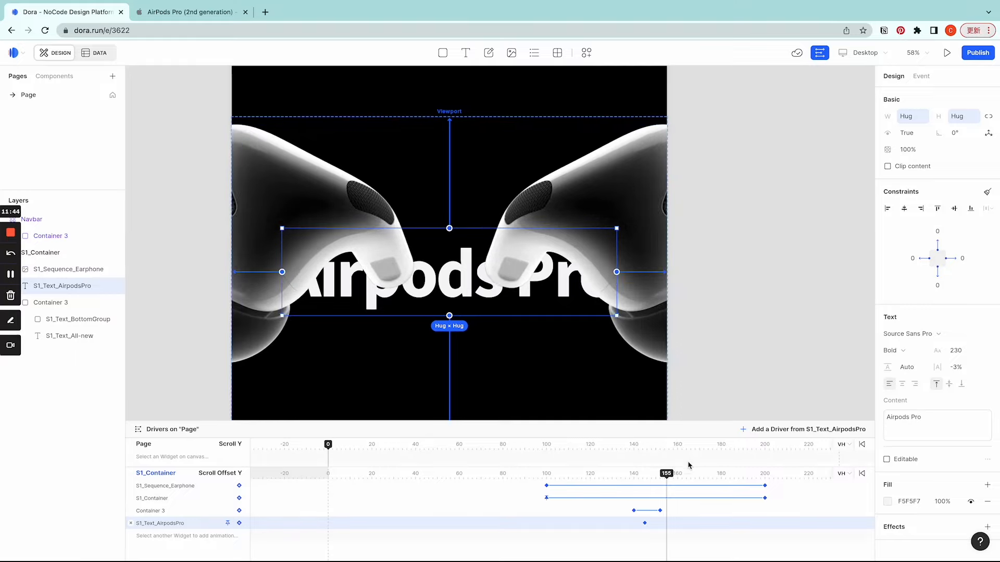
click(239, 524)
click(957, 354)
text(260)
key(Return)
scroll(744, 234, down, 2)
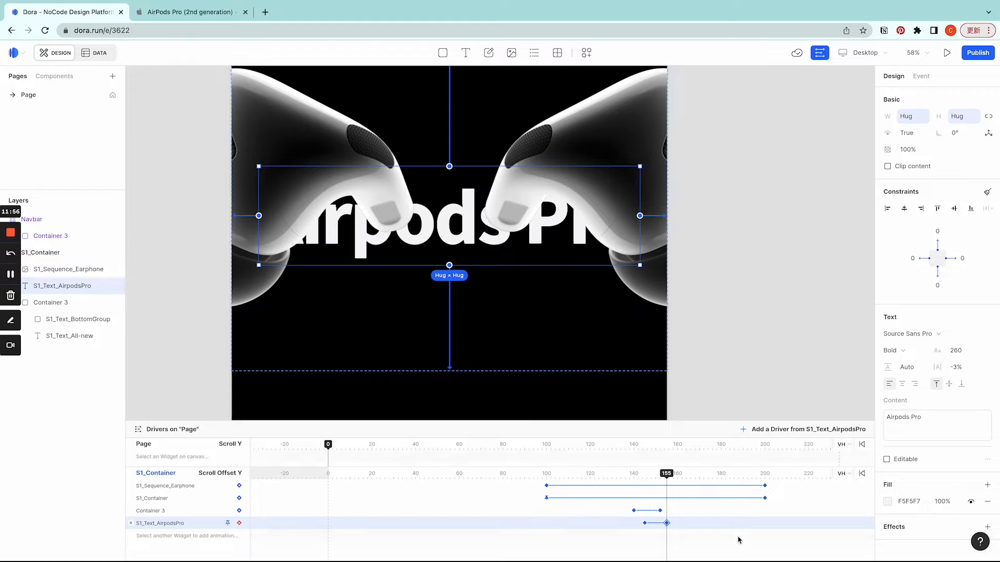
Add a keyframe at 170 for S1_Text_AirpodsPro on the S1_Container driver with its opacity set to 0%
drag(667, 474, 701, 479)
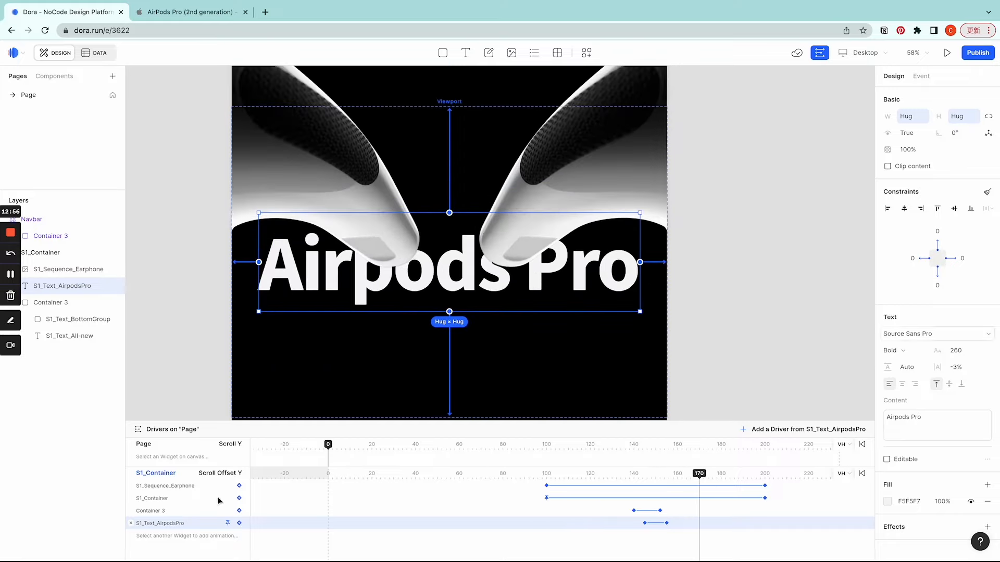
click(911, 149)
text(0)
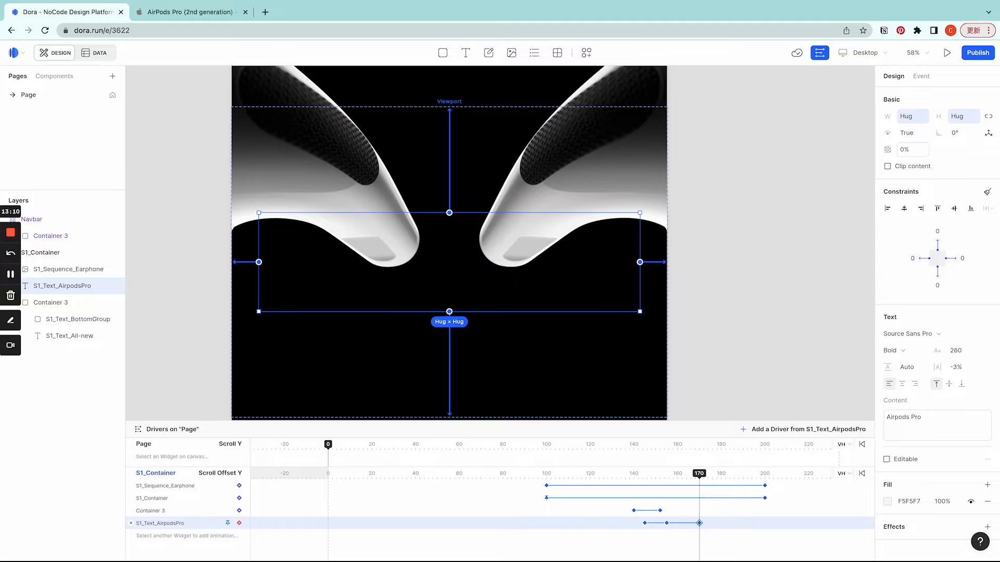
key(Return)
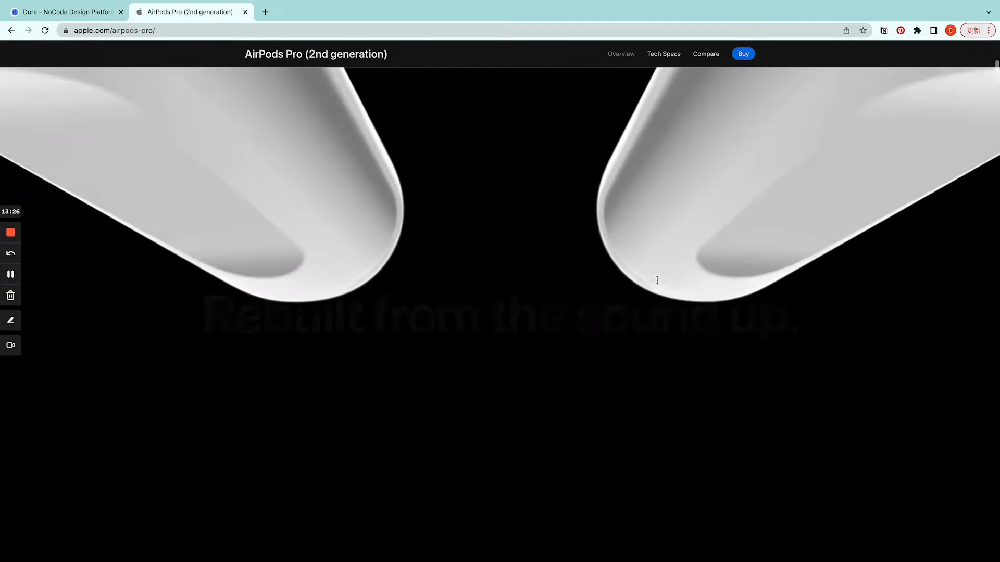
scroll(657, 281, up, 1)
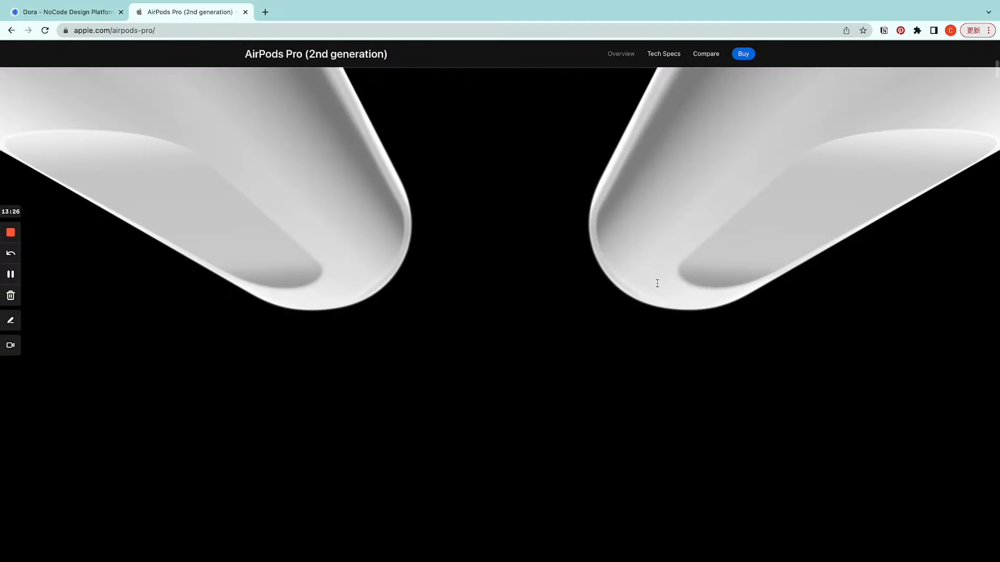
click(54, 14)
click(732, 280)
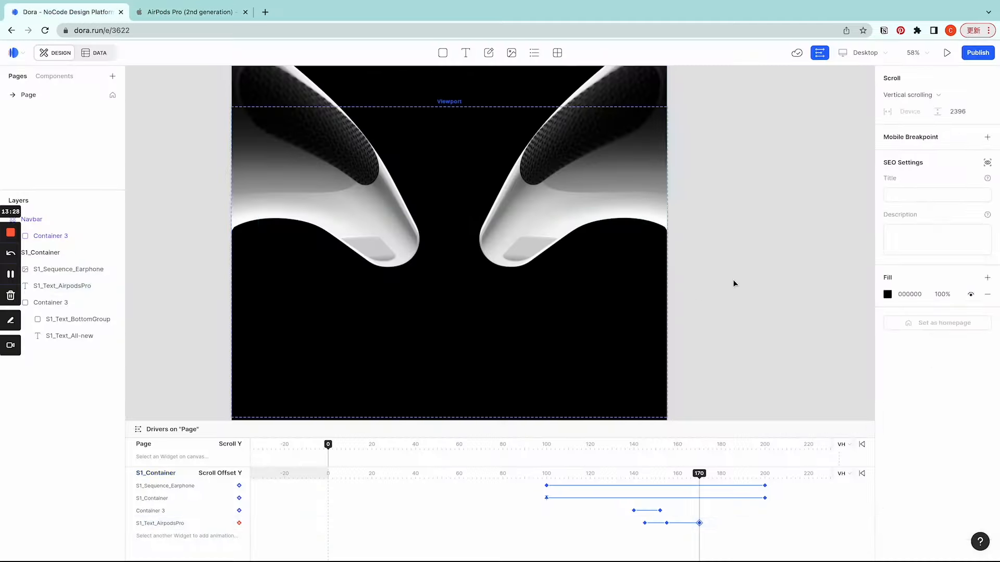
scroll(730, 282, down, 5)
scroll(730, 282, up, 3)
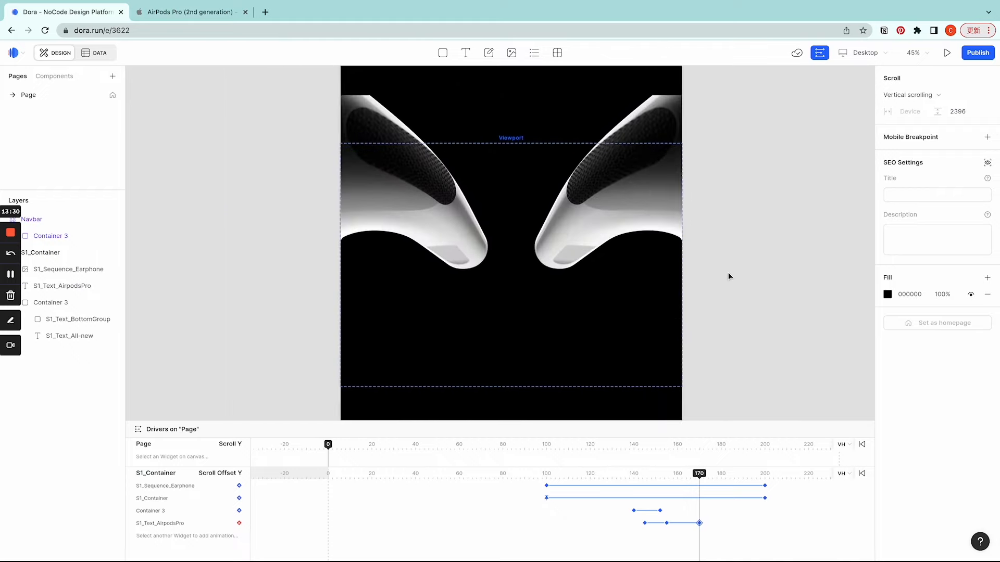
key(t)
click(424, 269)
text(Rebuild)
Set the new text's font size to 110 and its letter spacing to -3%
key(super+a)
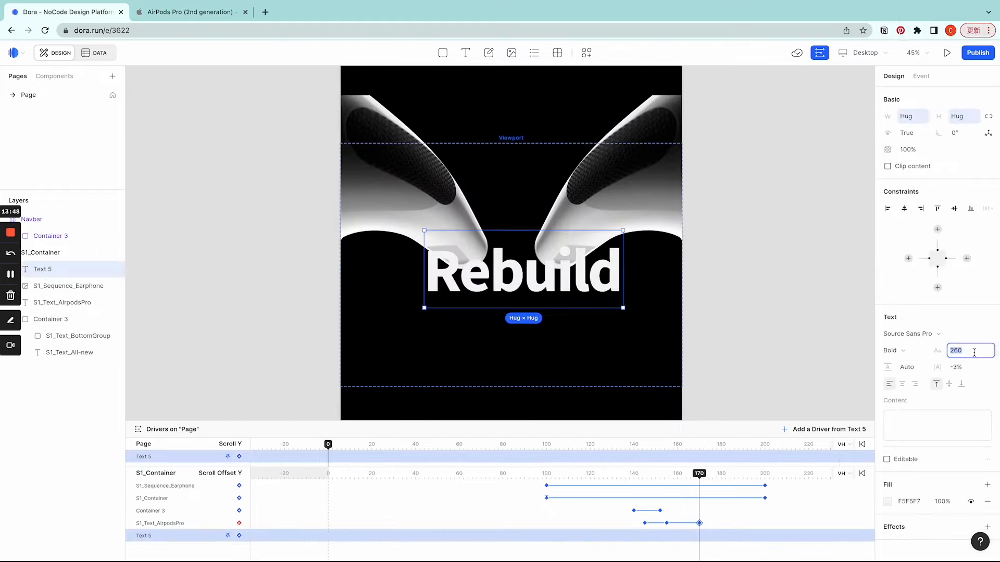
click(959, 370)
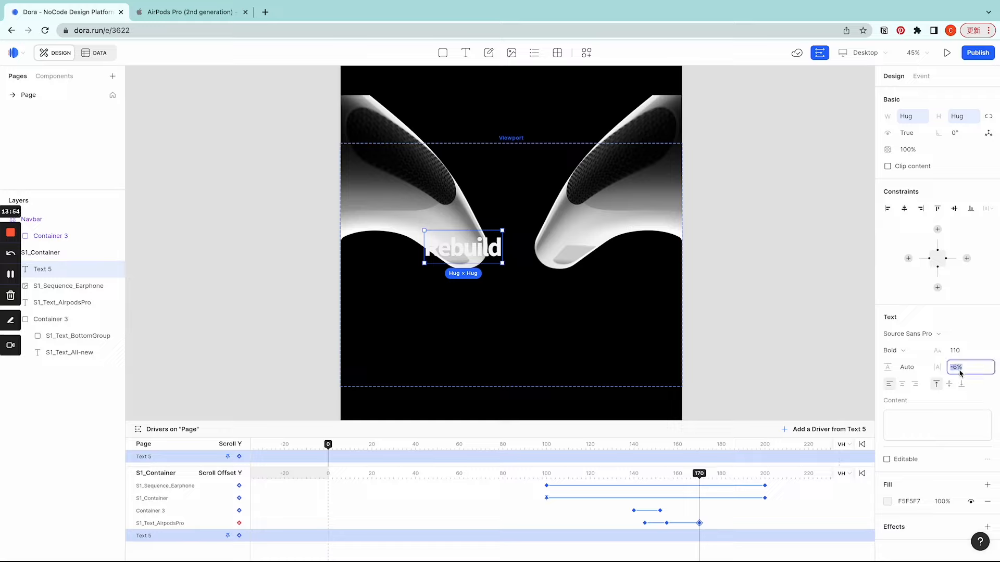
text(-3)
key(Return)
Extend the text to "Rebuild from the sound up." and constrain it to the center of S1_Container horizontally and vertically
double_click(459, 249)
key(Right)
text(from the sound up.)
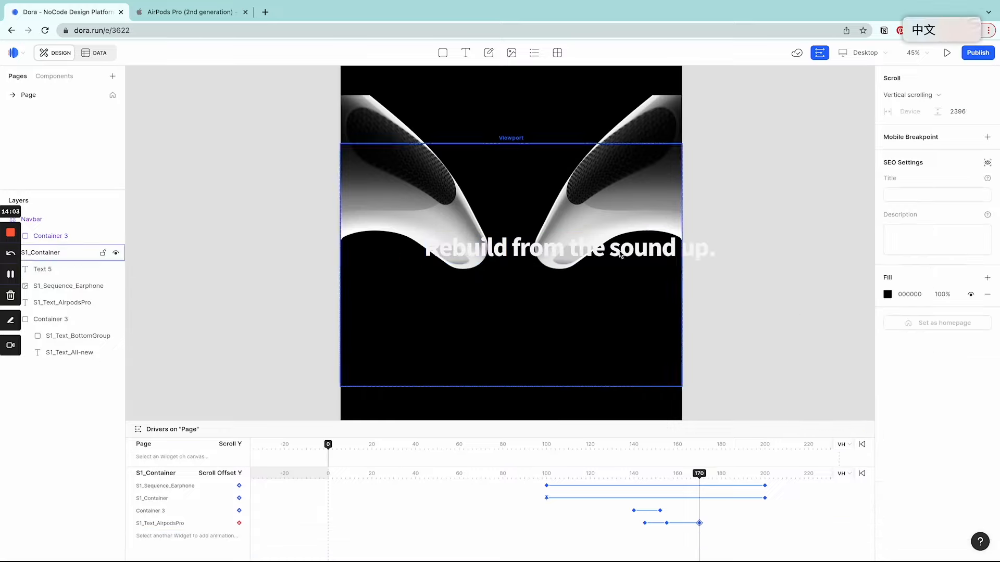
click(671, 284)
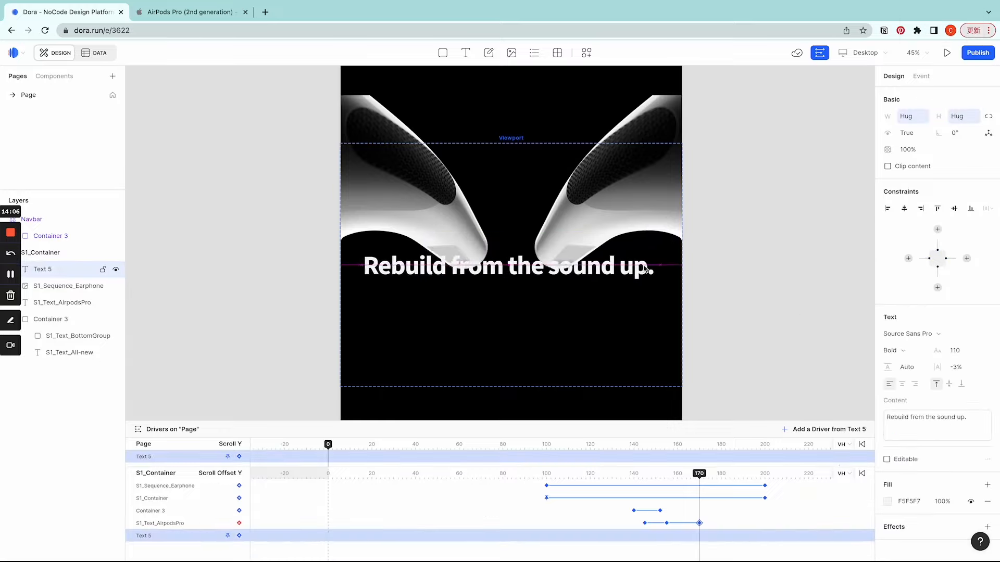
click(953, 209)
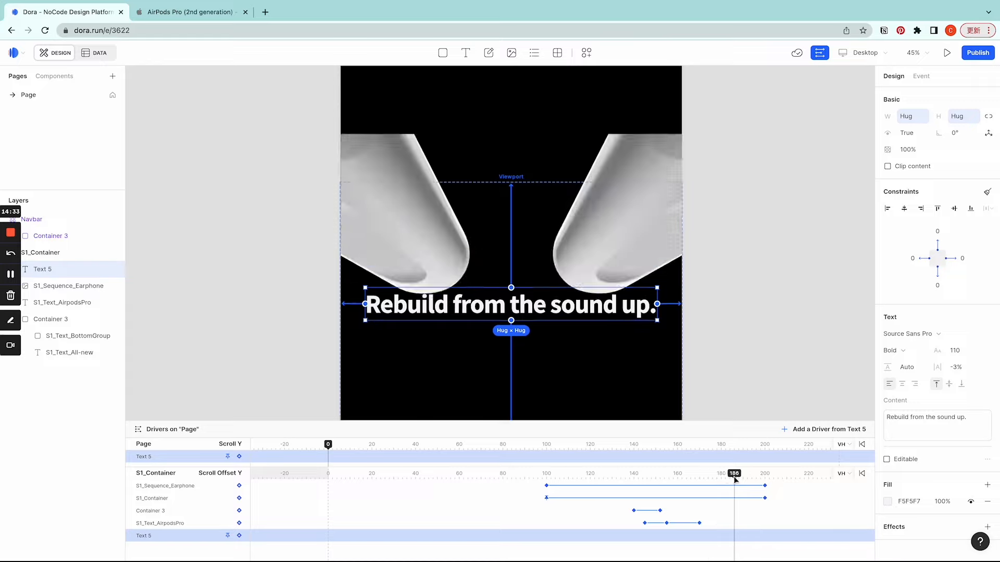
Keyframe the centered headline text at 194 on the S1_Container driver and name its layer S1_Text_Rebuild
drag(732, 474, 751, 482)
scroll(714, 515, right, 5)
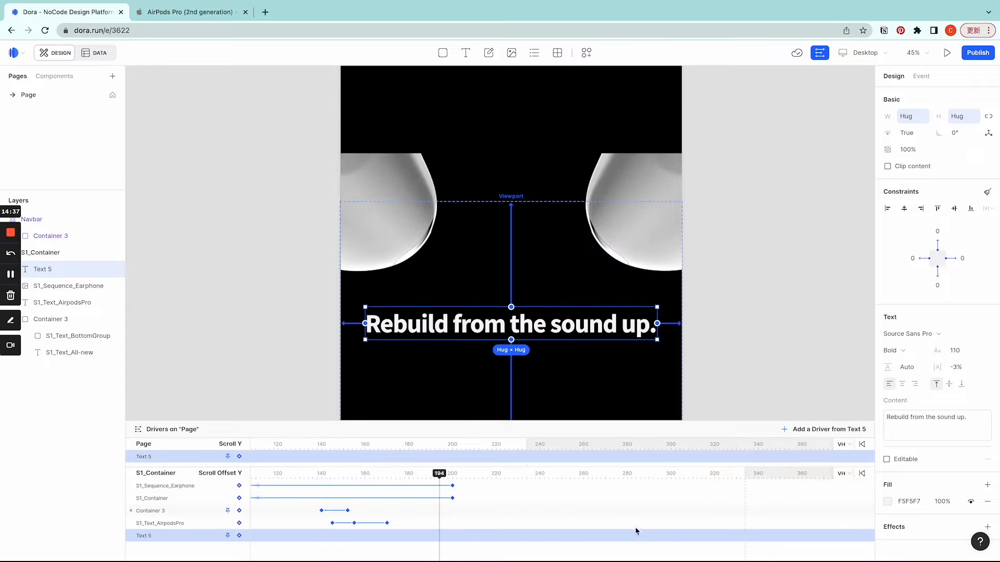
click(239, 536)
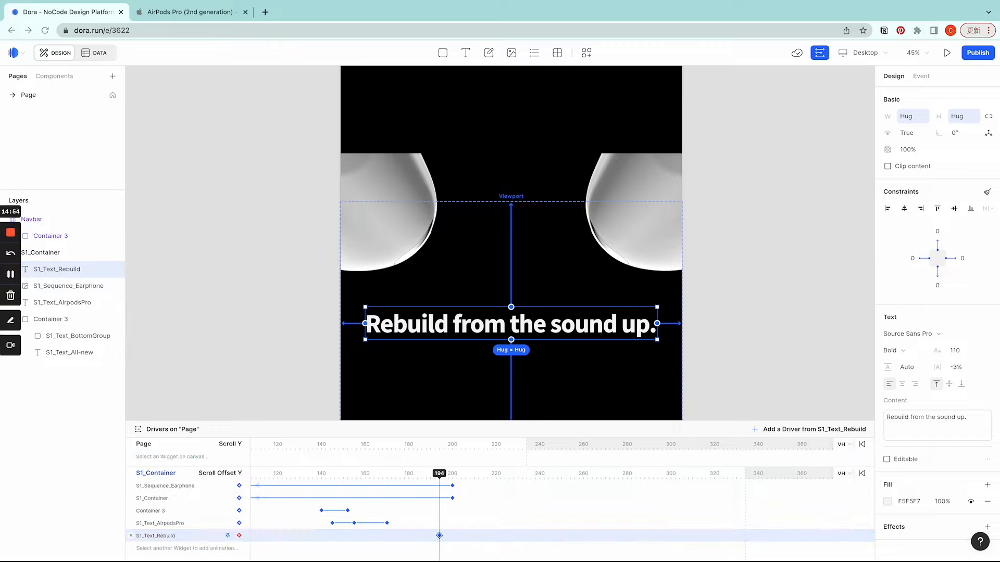
Add S1_Text_Rebuild keyframes on the S1_Container driver at 204 with font size 115 and at 220 with 0% opacity
drag(439, 475, 465, 479)
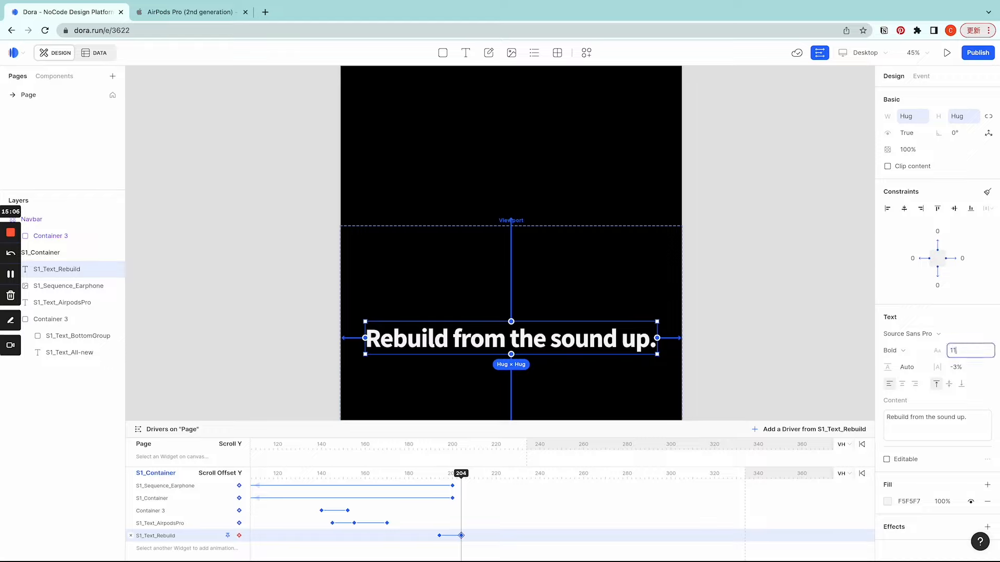
text(5)
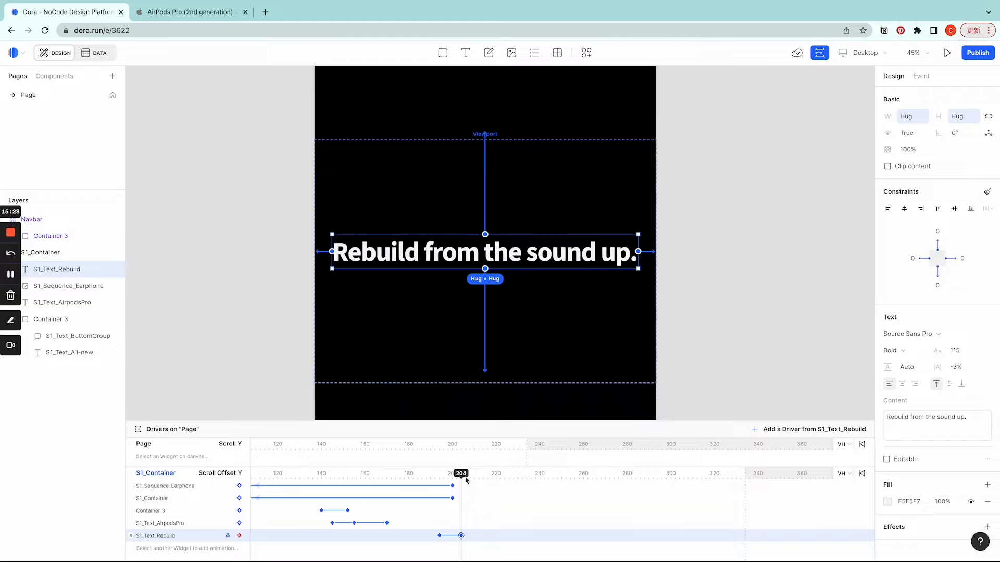
drag(465, 478, 498, 481)
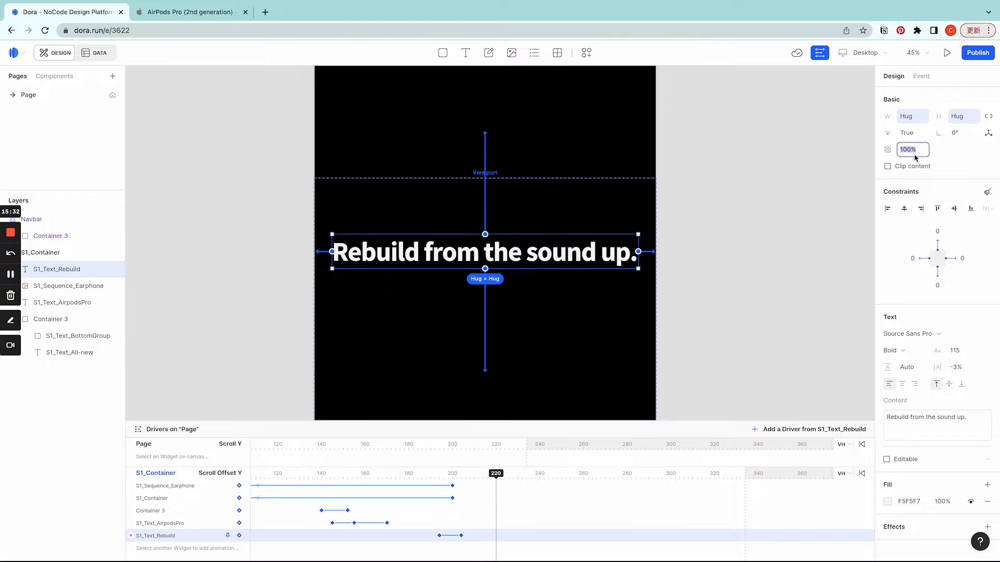
text(0)
key(Return)
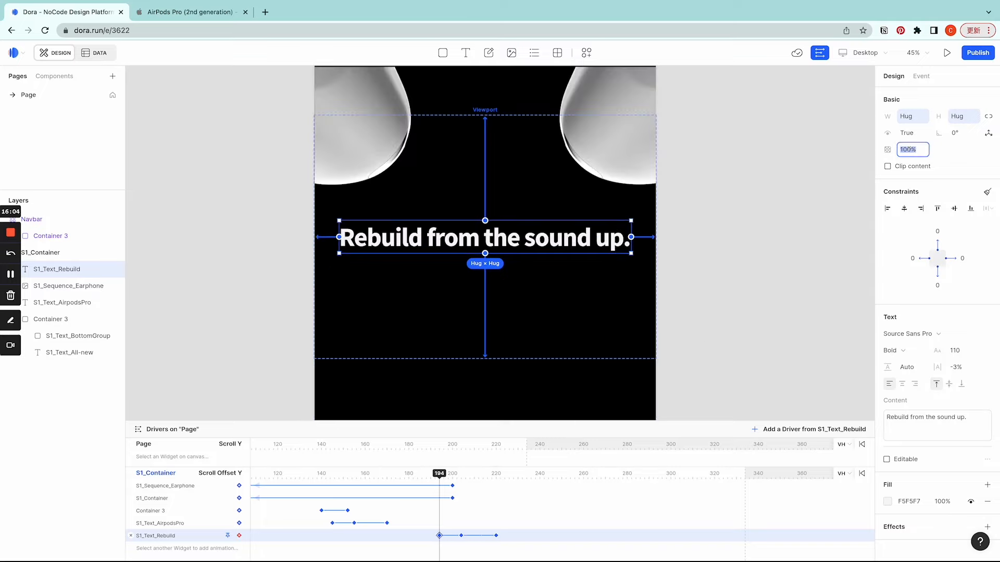
Set S1_Text_Rebuild's opacity to 0% at the 194 keyframe and its font size to 120 at the 220 keyframe
text(0)
key(Return)
drag(440, 475, 495, 476)
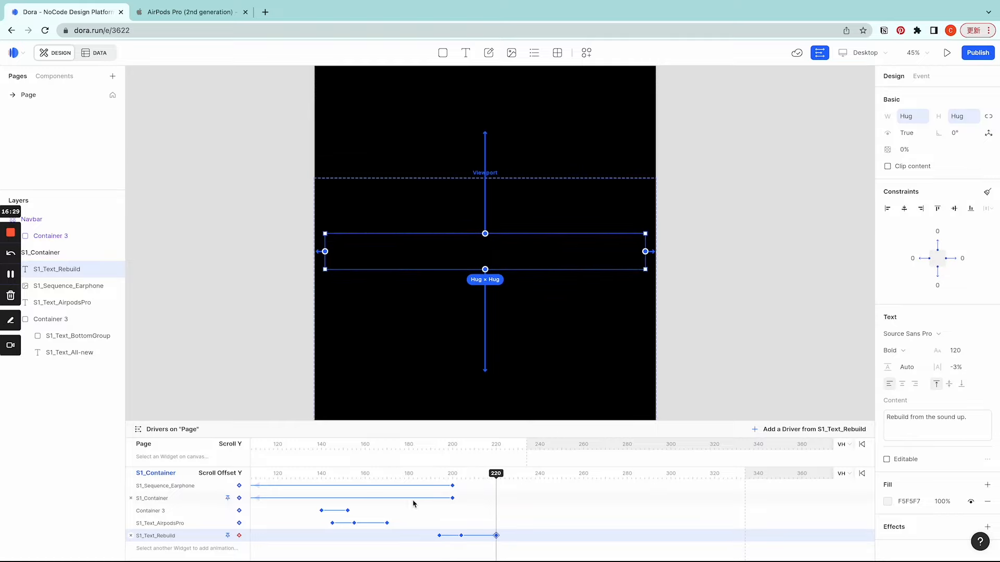
Move S1_Container's end keyframe to 220 on its driver and preview the headline's fade-in from 194
click(452, 498)
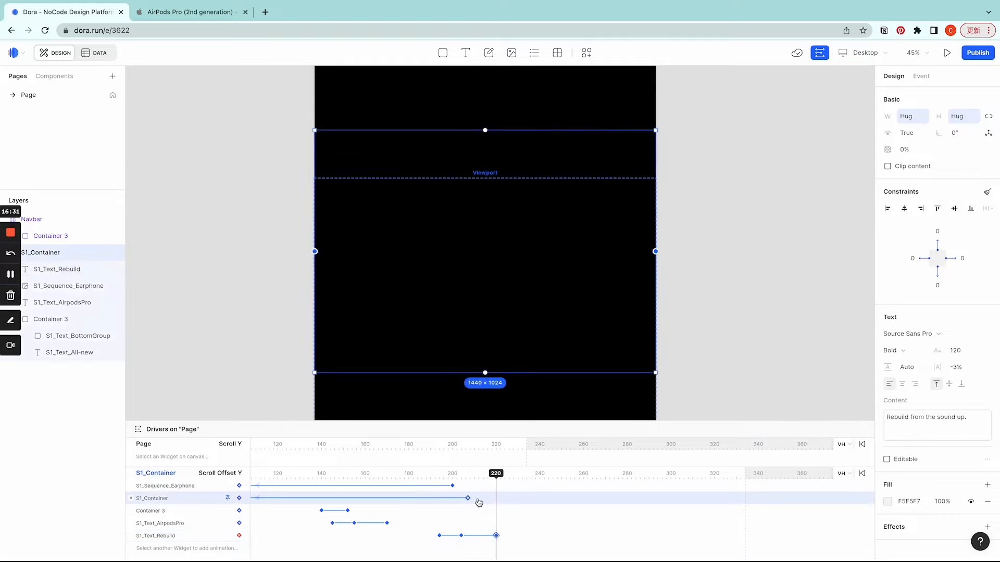
click(496, 498)
click(440, 473)
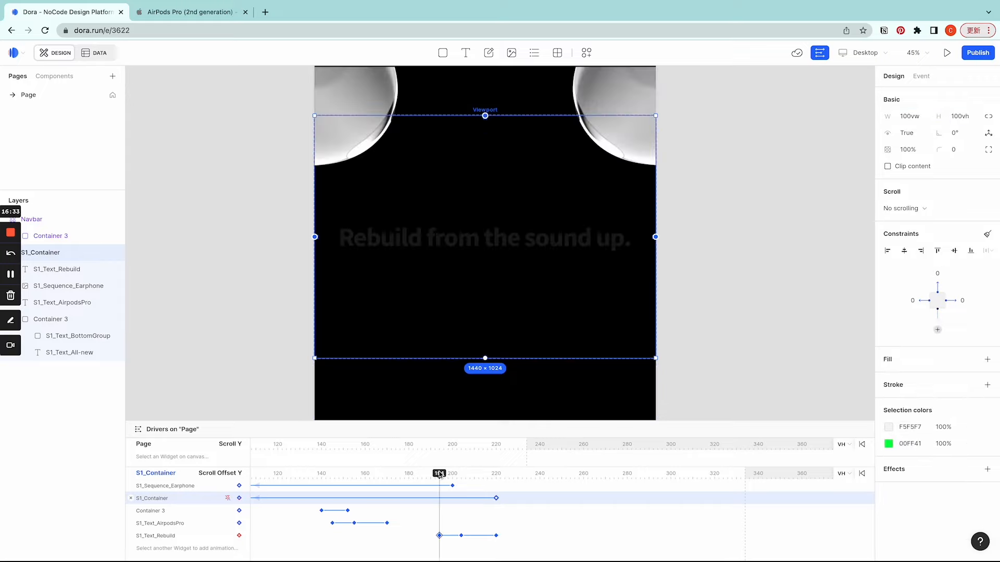
mouse_move(440, 477)
mouse_down()
mouse_move(497, 478)
mouse_move(432, 477)
mouse_move(449, 478)
mouse_up()
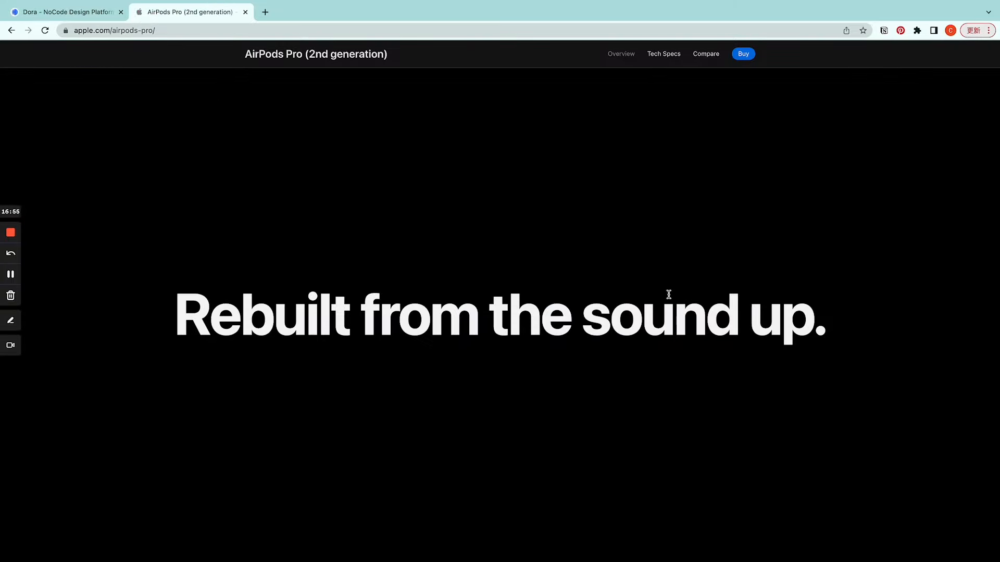
scroll(669, 290, down, 3)
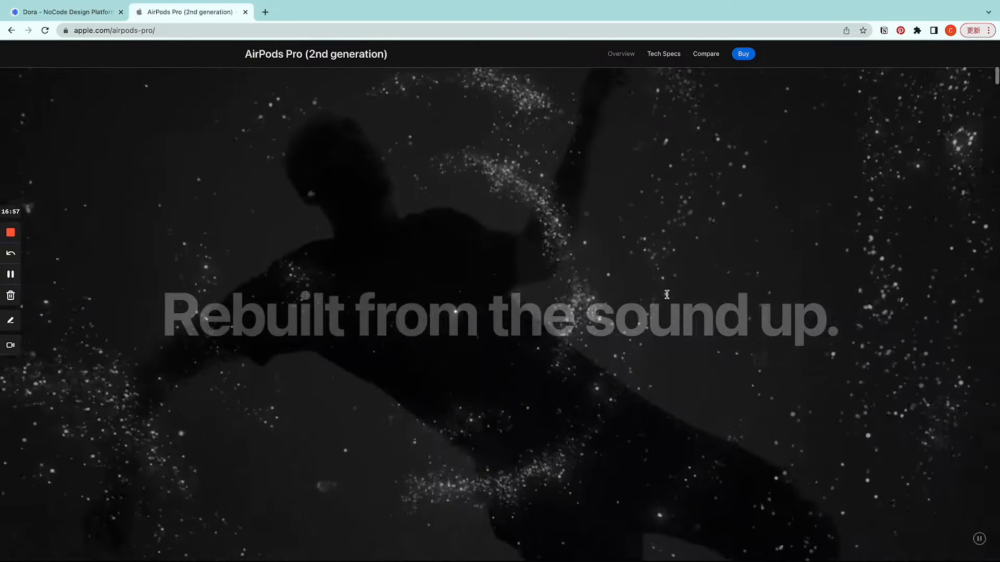
scroll(664, 294, down, 5)
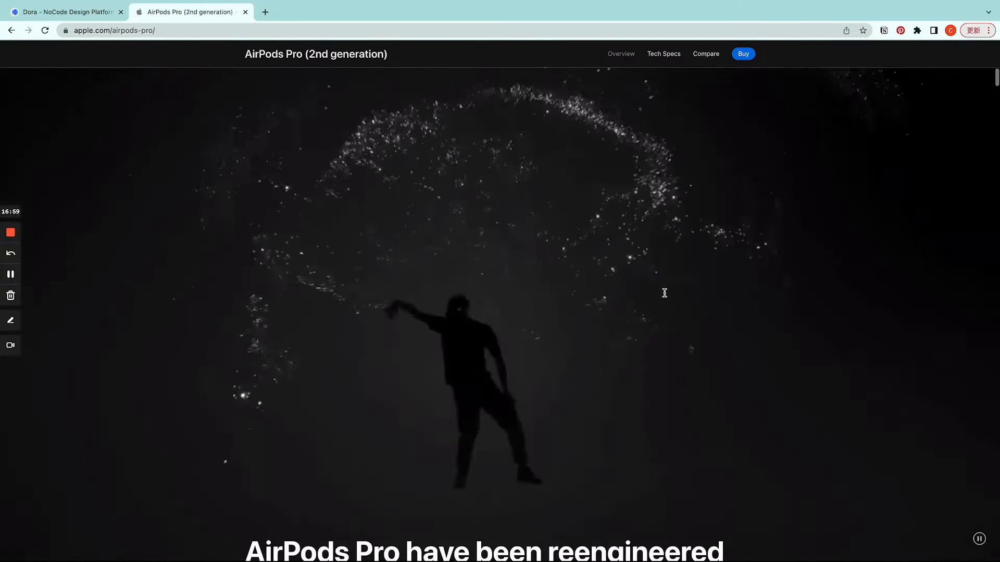
scroll(664, 293, down, 8)
scroll(664, 293, up, 2)
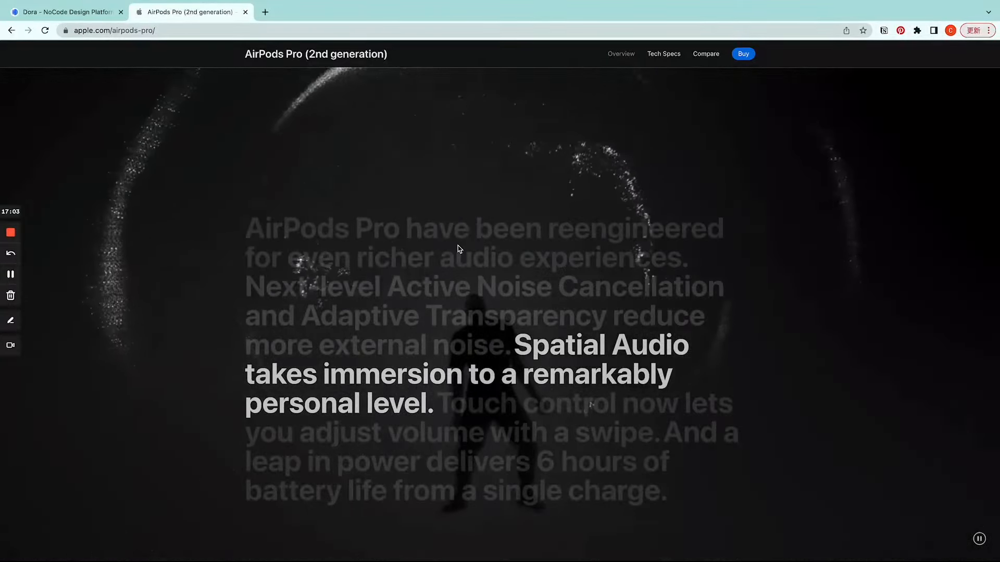
scroll(460, 248, up, 2)
scroll(460, 248, down, 3)
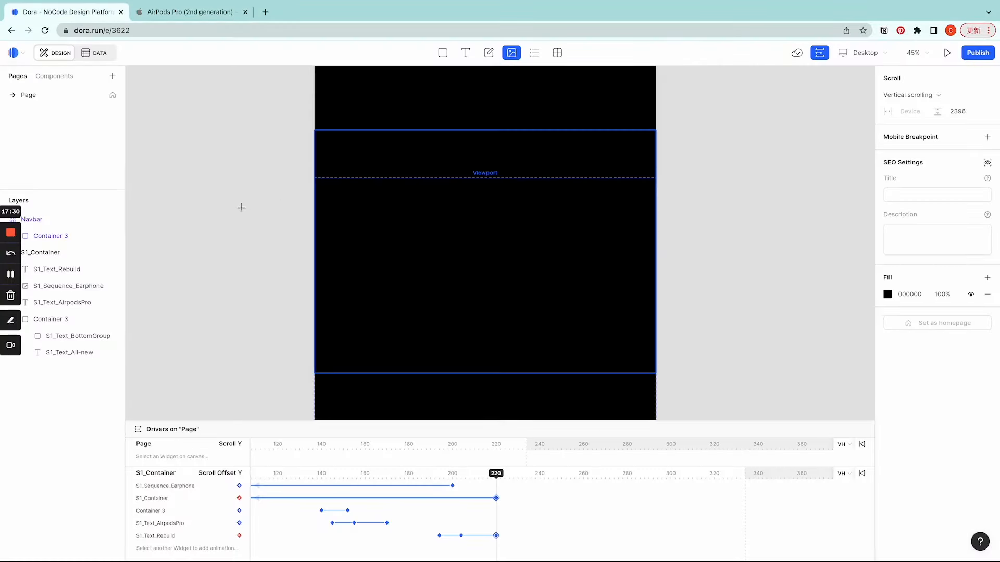
In Dora, place an image element over the page and size it to 100vw by 100vh
drag(243, 191, 460, 336)
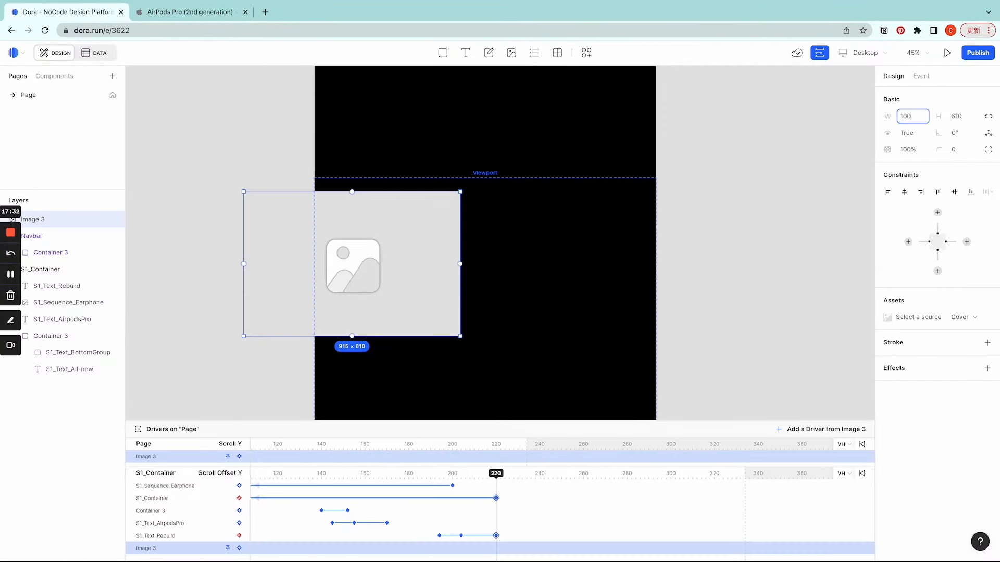
text(100vw)
key(Return)
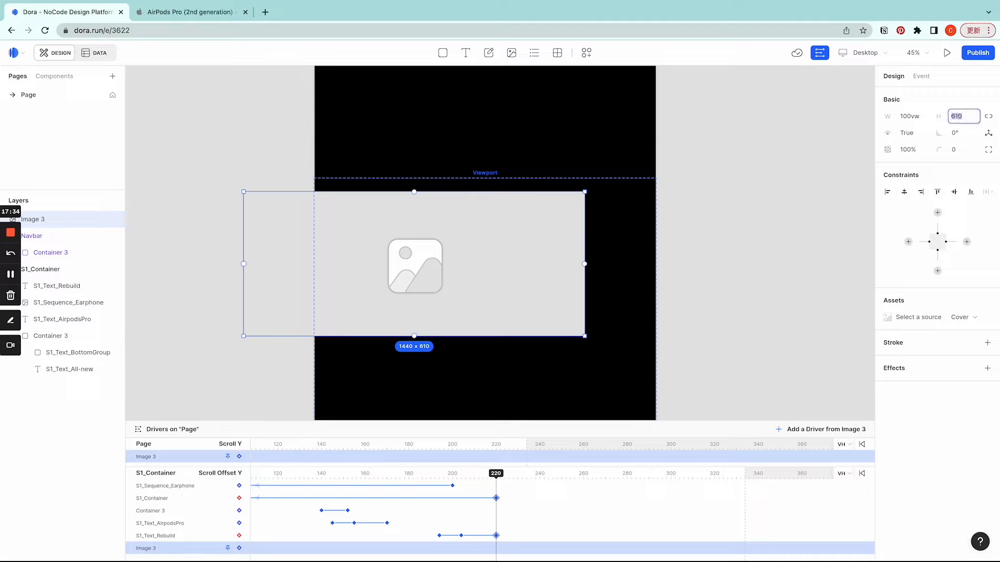
text(100vh)
key(Return)
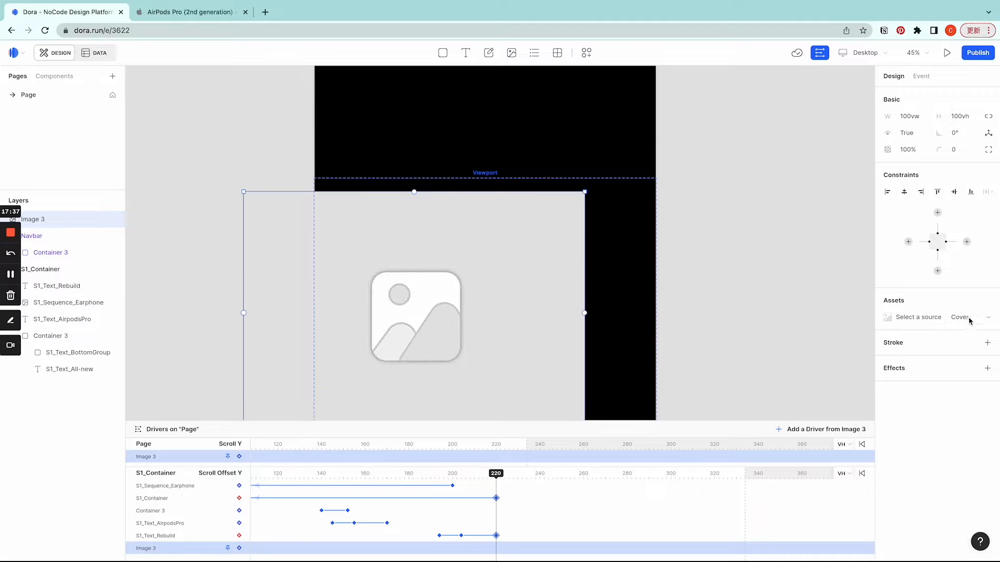
Upload the spatial audio video as the image element's source and rename its layer S2_Video
click(919, 319)
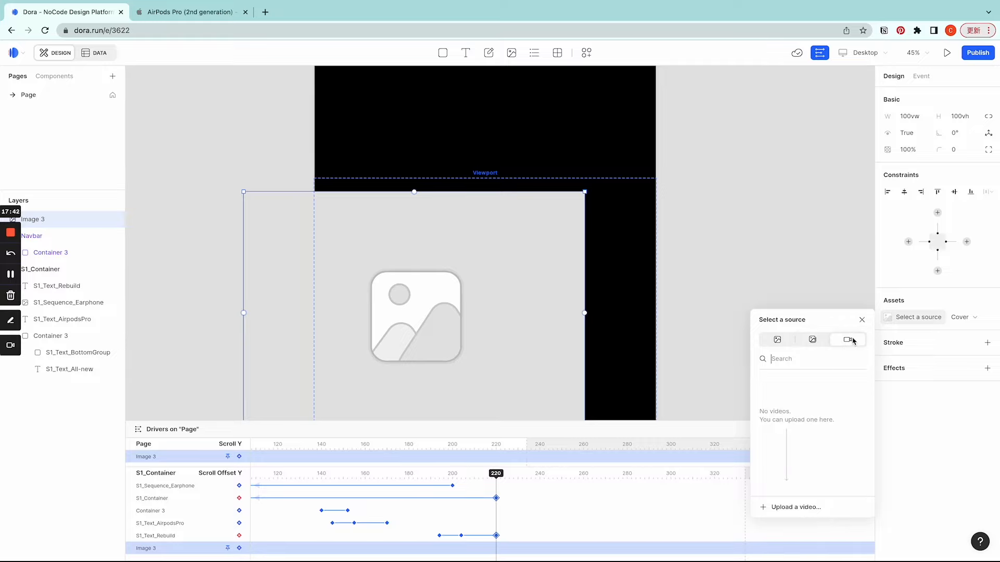
click(781, 513)
click(530, 182)
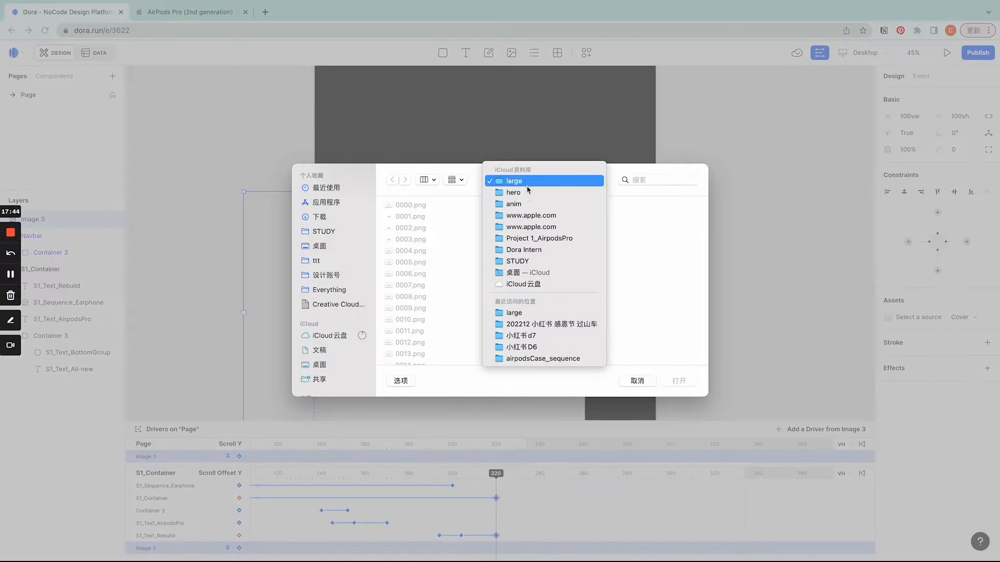
click(529, 215)
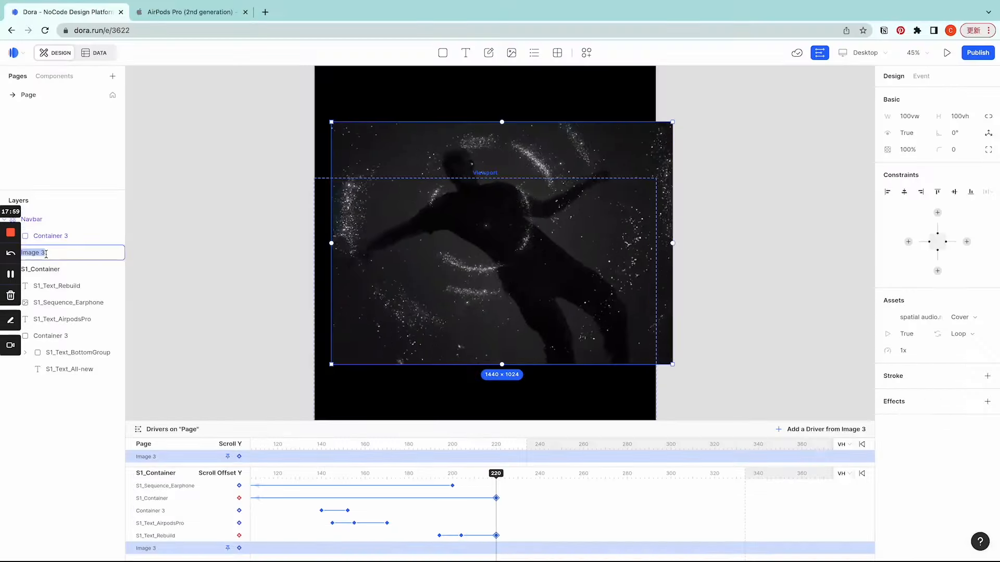
text(S2_Video)
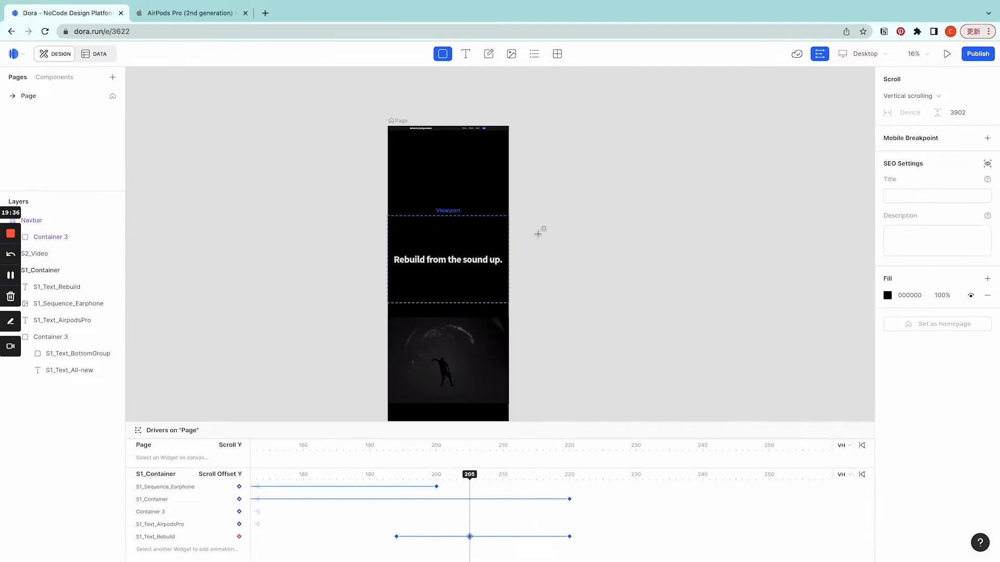
Draw a container beside the page and size it to 100vw by 100vh
drag(538, 234, 566, 256)
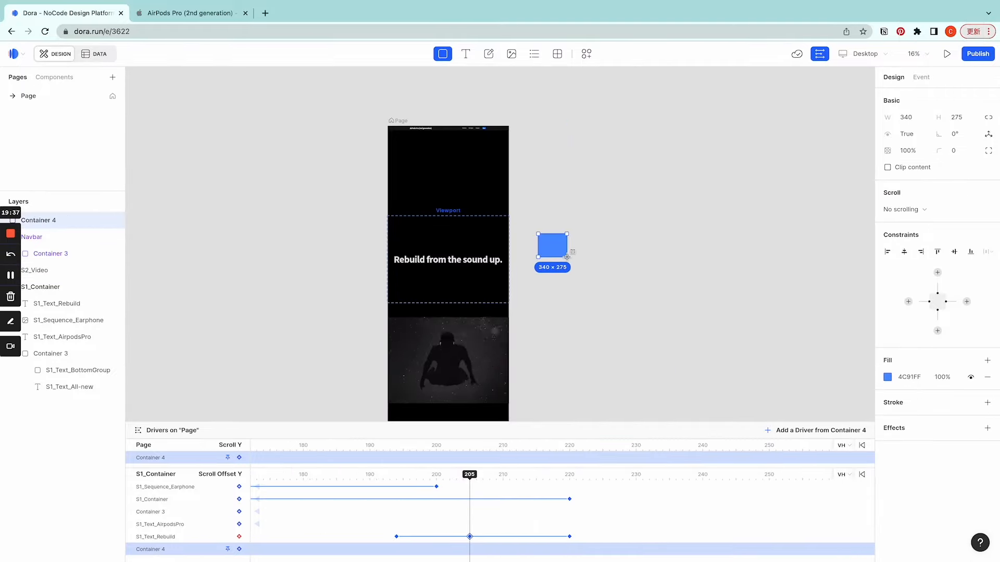
click(909, 117)
text(100)
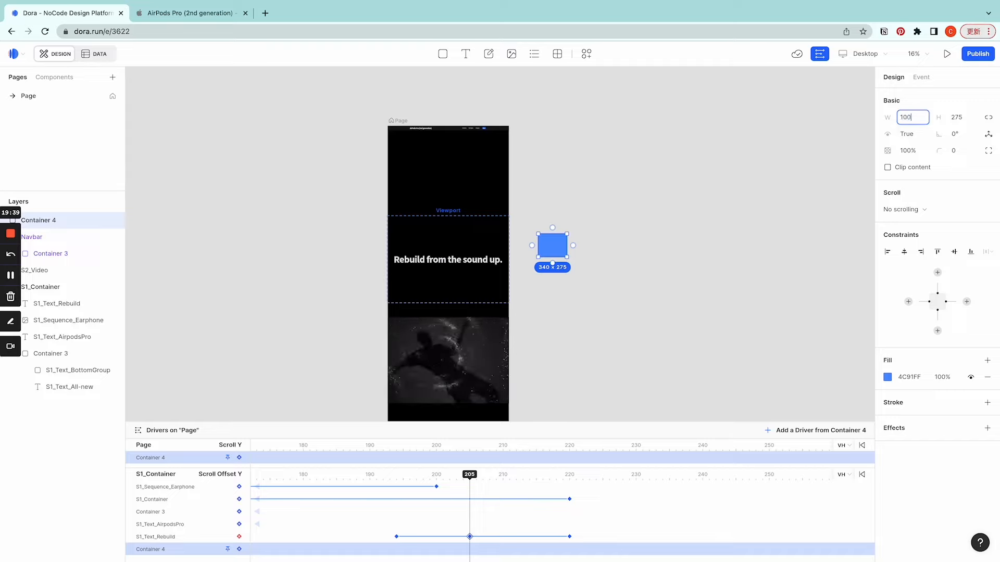
text(vw)
key(Return)
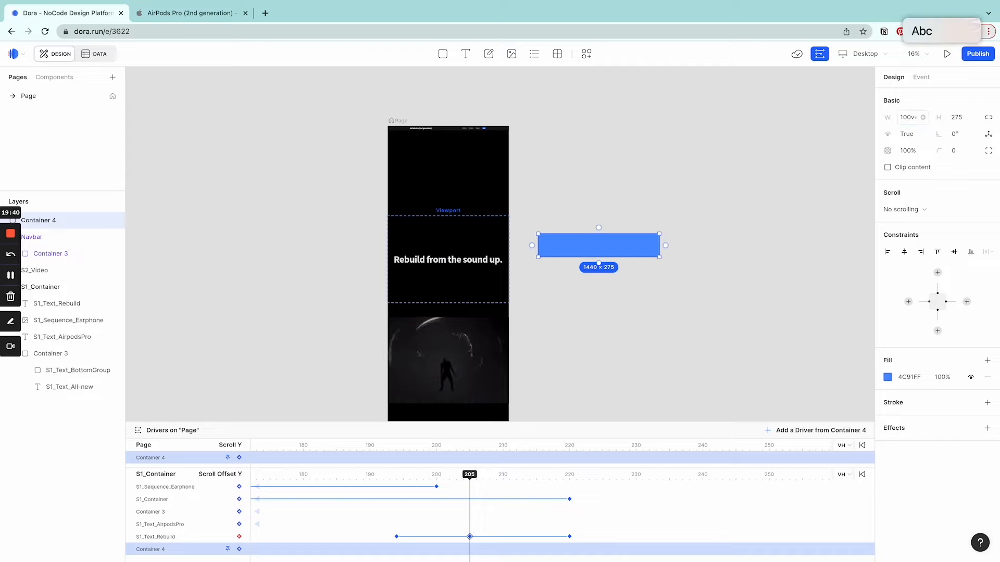
click(958, 117)
text(100vh)
key(Return)
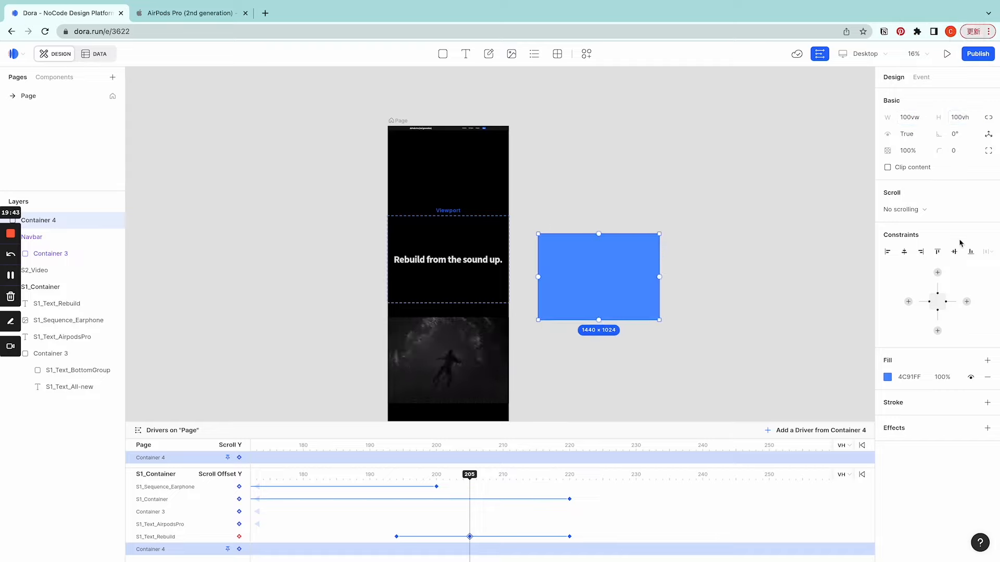
Place the blue container across the page directly below the viewport frame, covering the video
click(691, 268)
drag(630, 250, 481, 318)
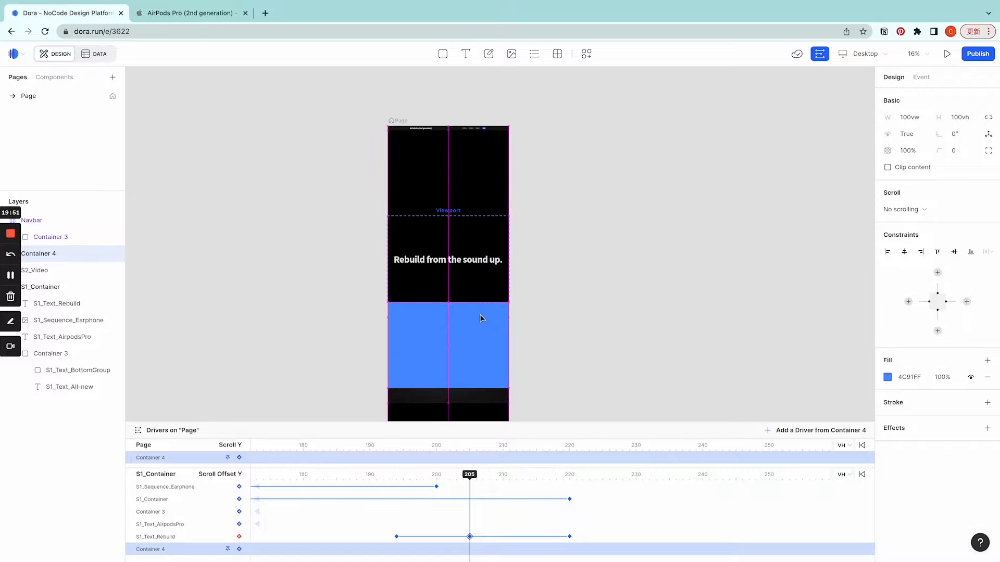
click(579, 309)
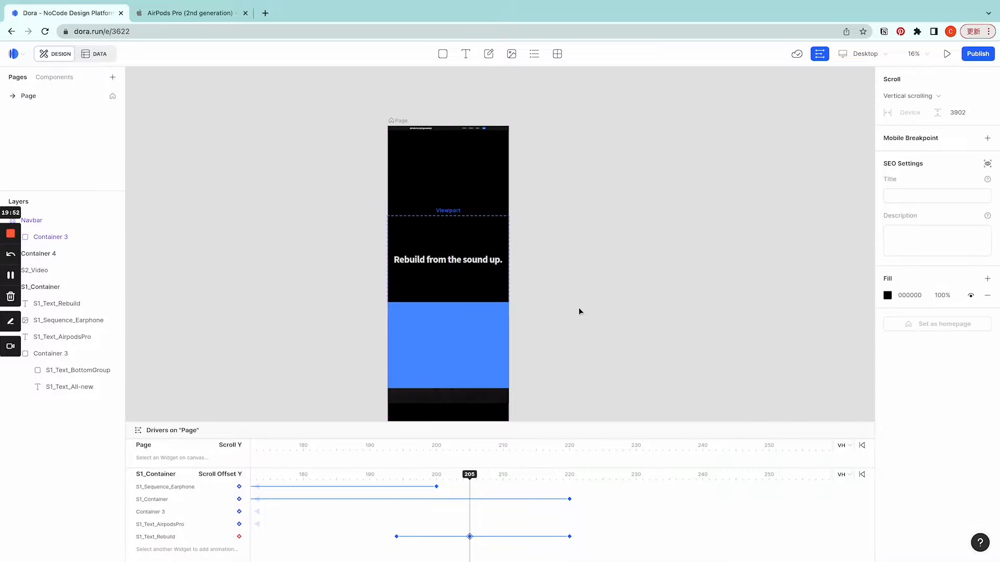
click(188, 16)
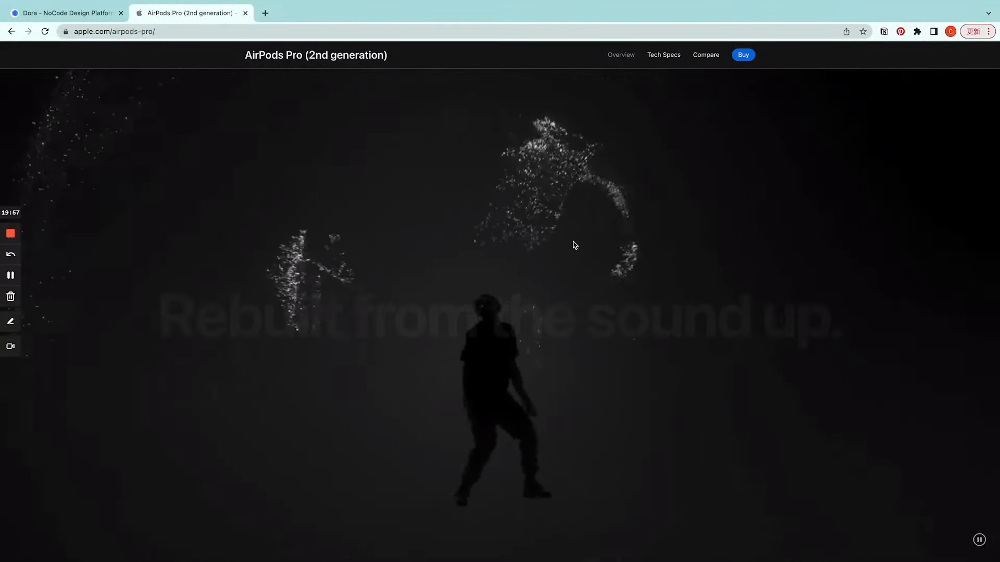
scroll(575, 246, down, 3)
scroll(575, 261, up, 4)
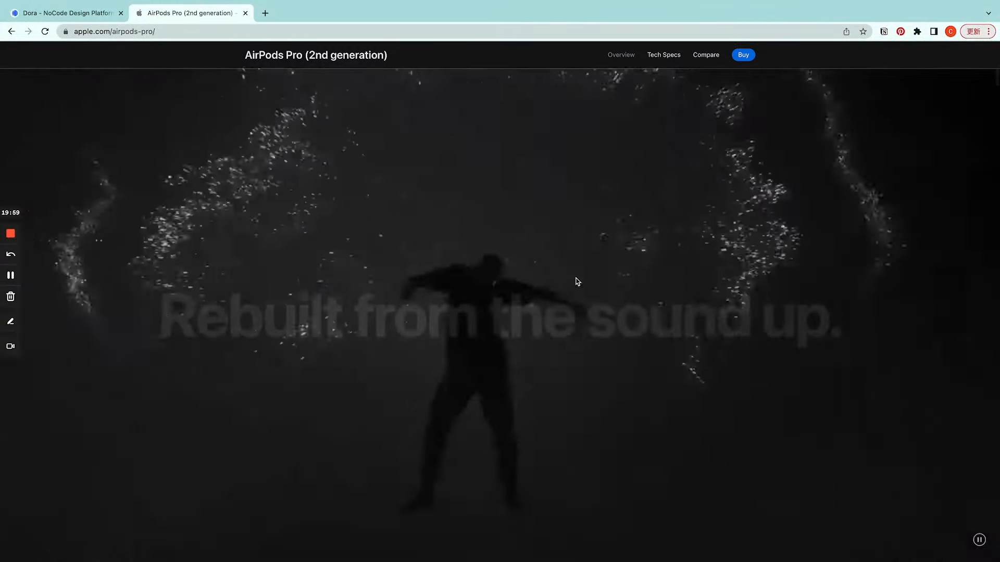
scroll(555, 417, down, 3)
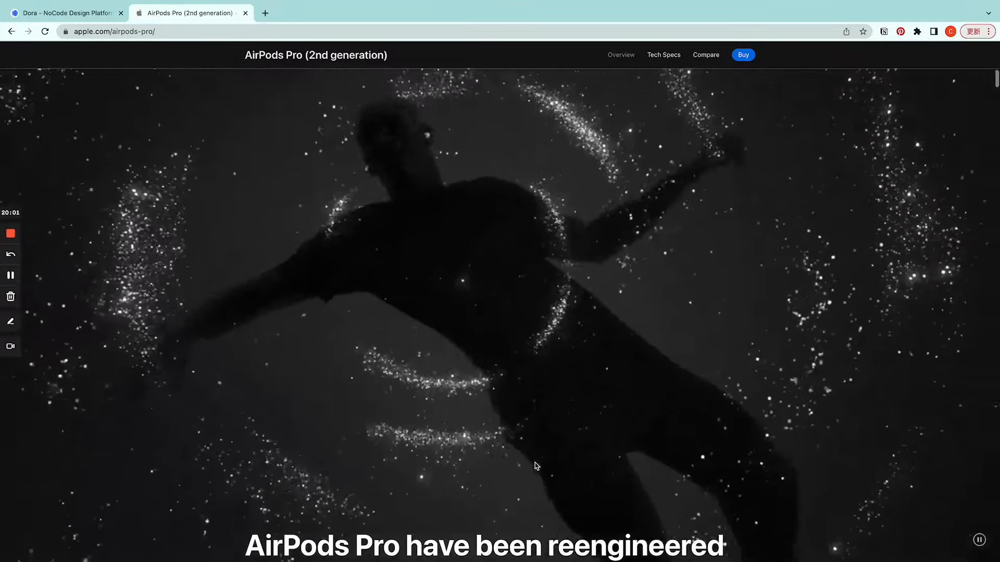
scroll(537, 447, up, 3)
In Dora, move the blue container off the page and nest S2_Video as S1_Container's lowest layer, filling the viewport behind the headline
click(78, 13)
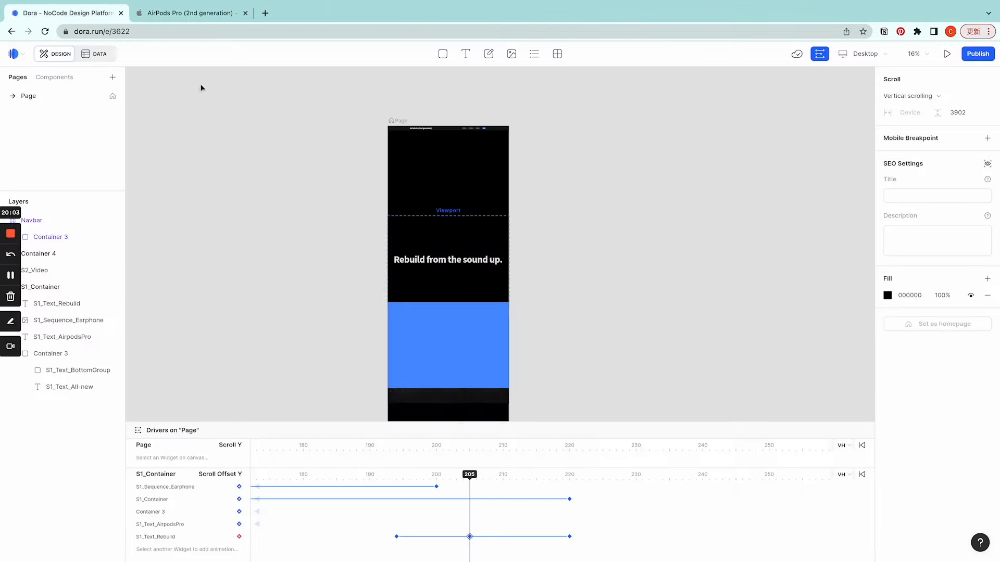
scroll(636, 305, down, 3)
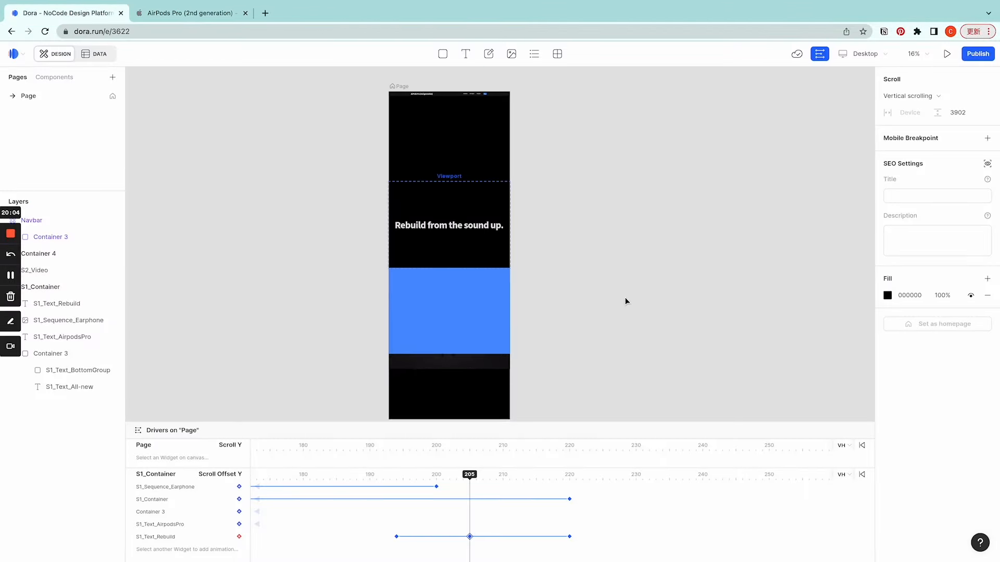
click(461, 287)
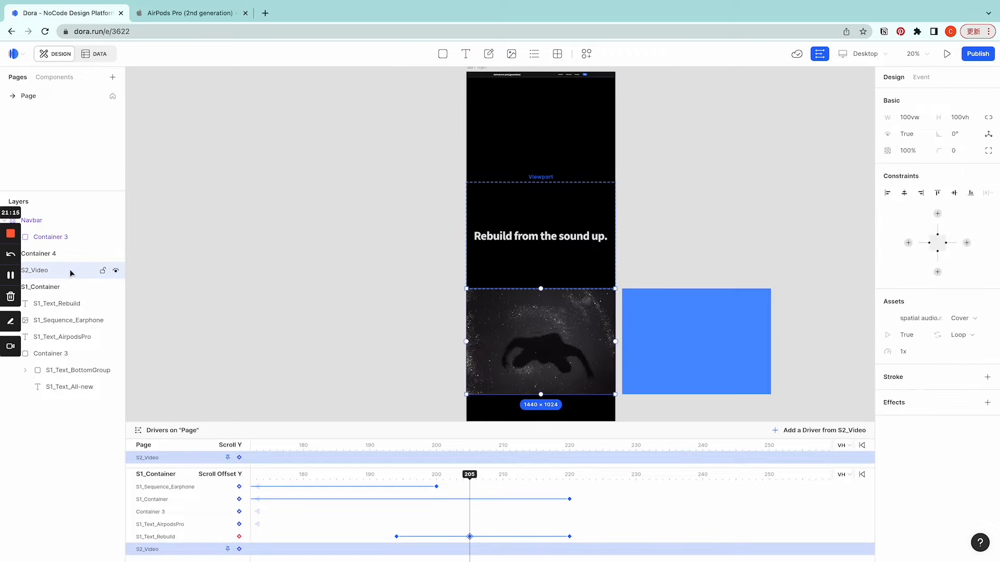
drag(70, 270, 63, 297)
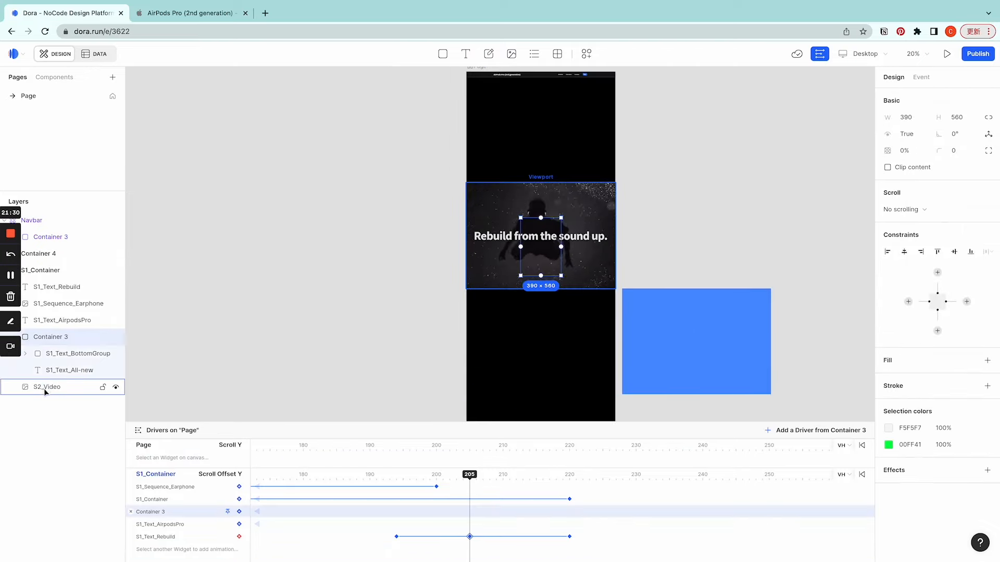
click(572, 246)
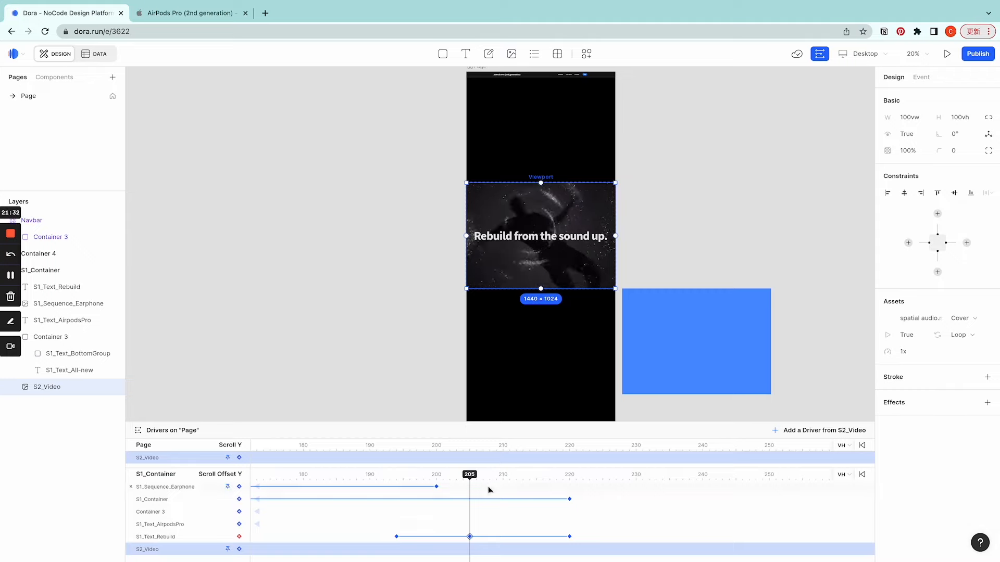
On S1_Container's driver, keyframe S2_Video as visible at 205 and set its visibility to False at 204
click(239, 548)
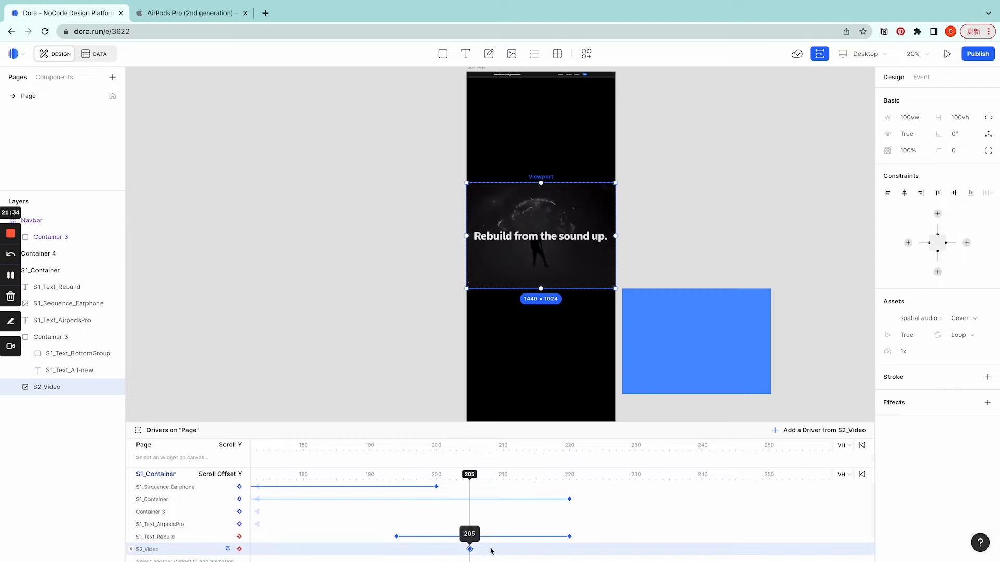
click(465, 475)
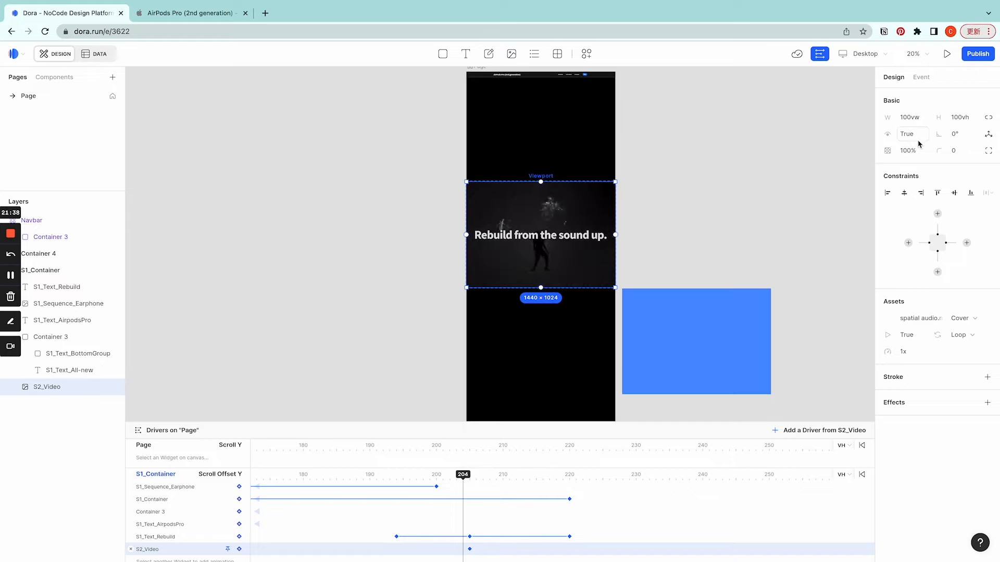
click(910, 170)
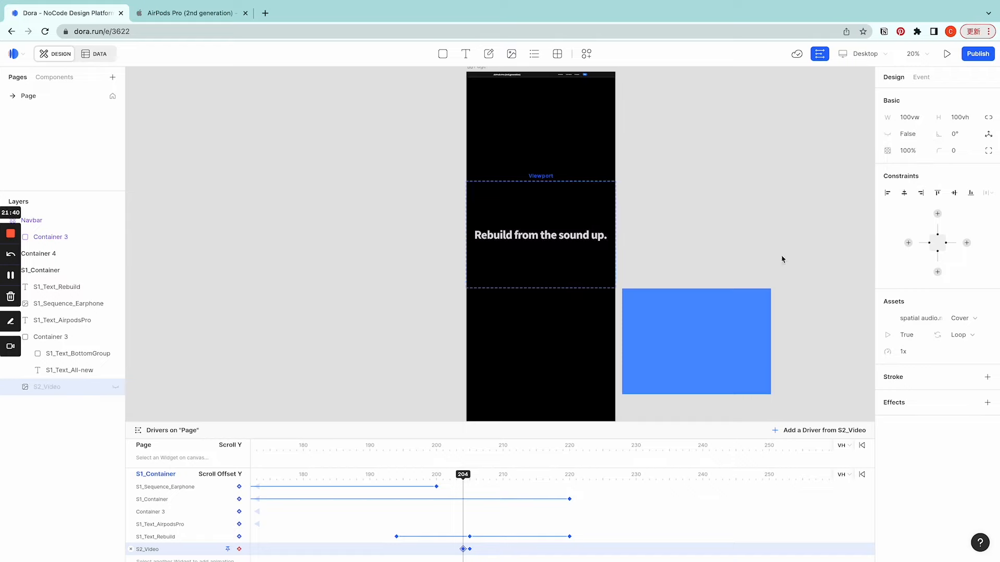
drag(466, 475, 469, 476)
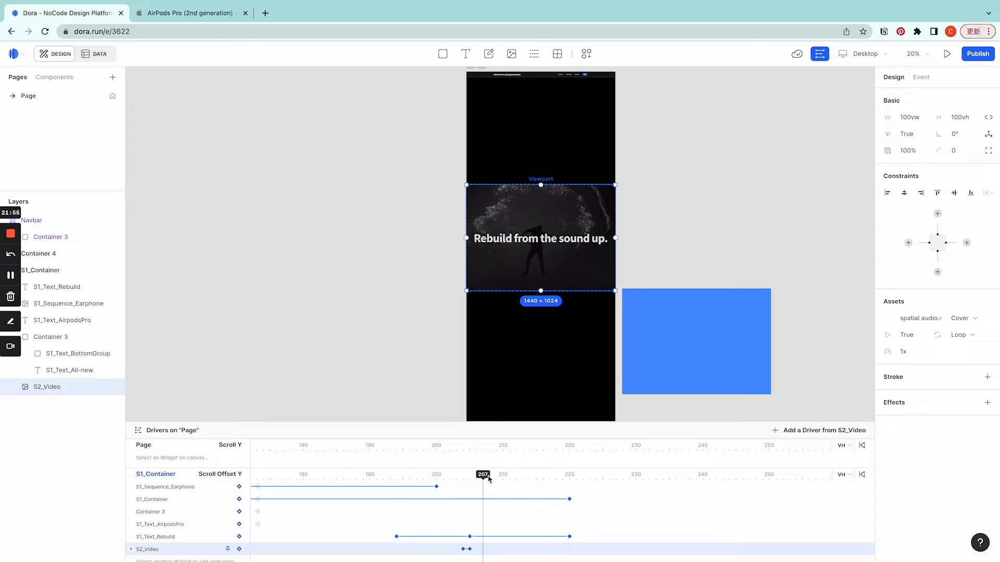
Keyframe S2_Video at 245 and 250 with a fade-out between them, and extend S1_Container's end keyframe to 250
drag(534, 480, 672, 484)
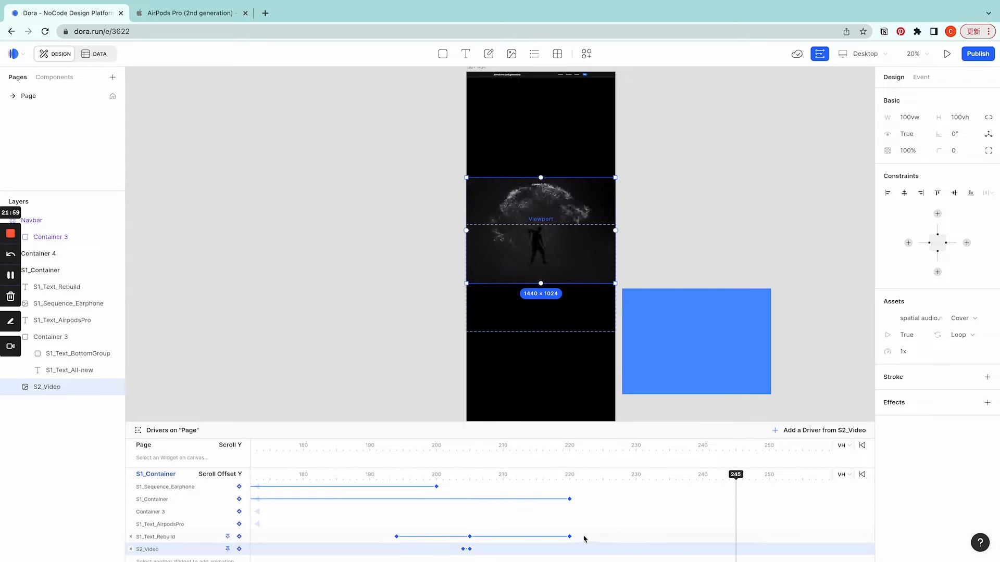
drag(569, 499, 642, 500)
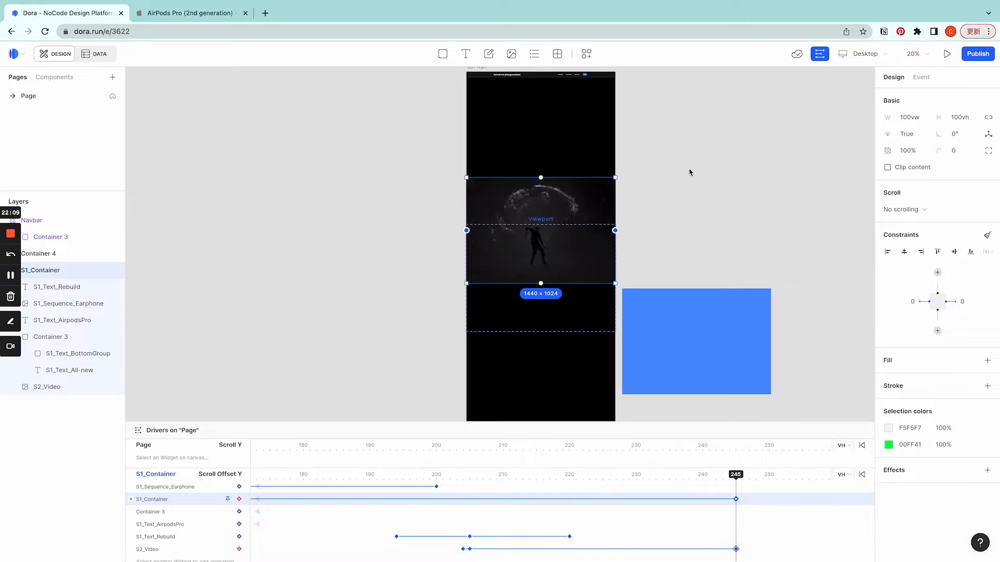
click(571, 173)
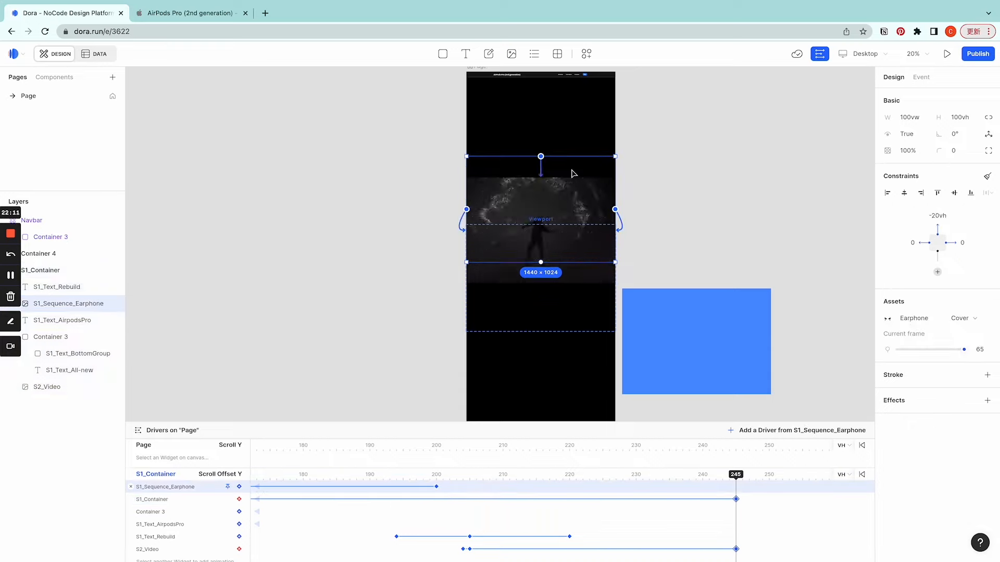
click(65, 272)
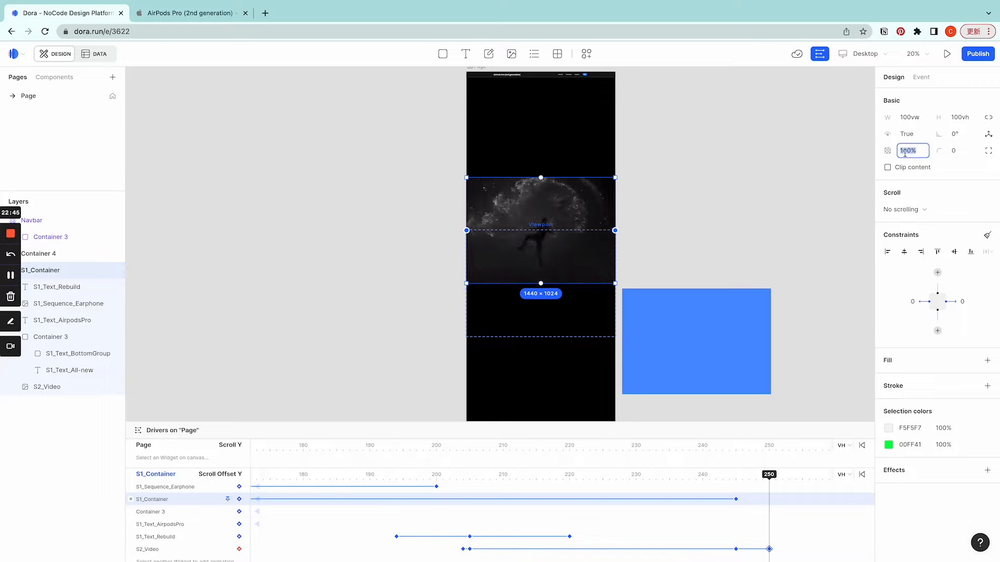
key(Return)
click(775, 191)
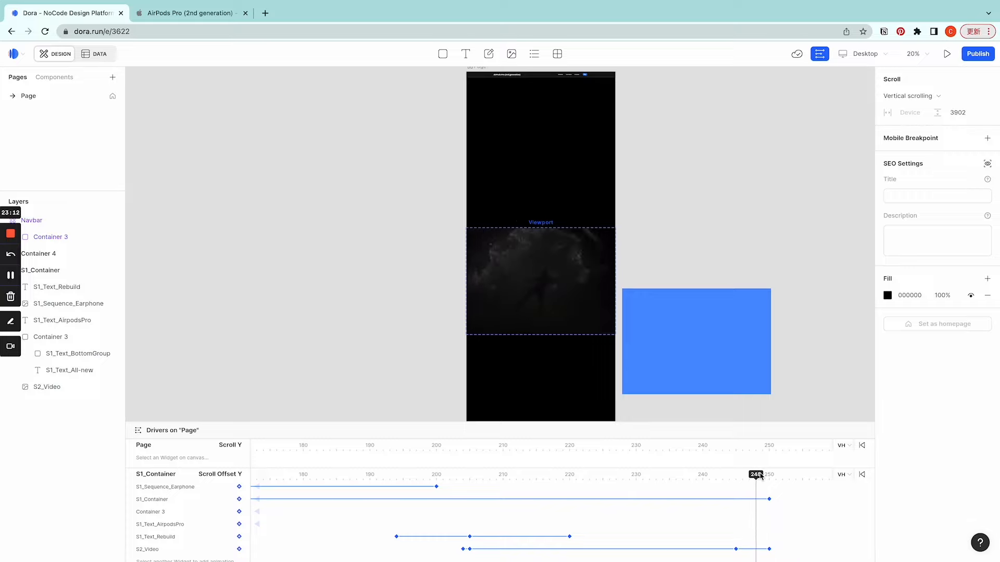
drag(755, 474, 767, 474)
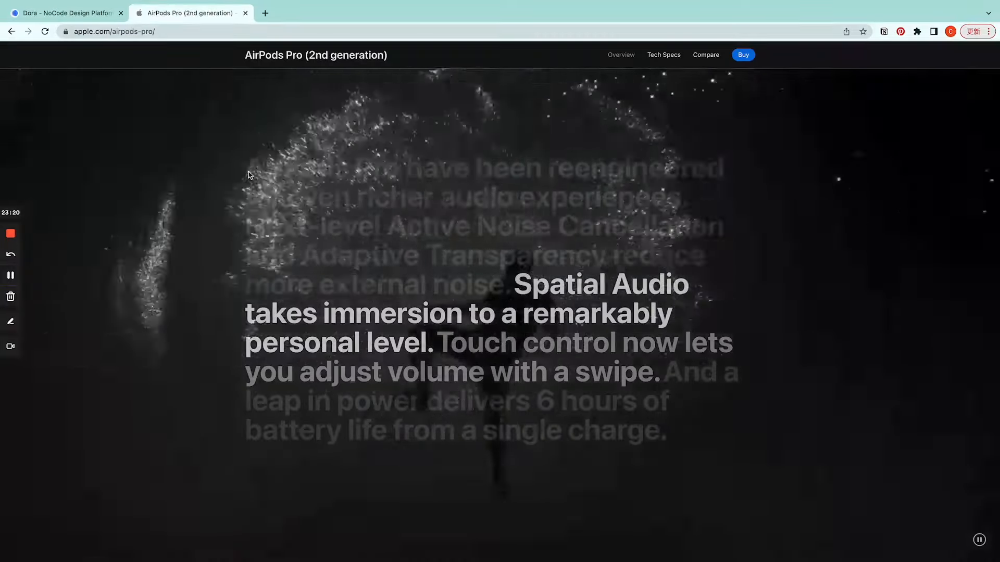
Copy the "AirPods Pro have been reengineered" paragraph from Apple's page and paste it into a new text element in Dora
drag(513, 285, 669, 426)
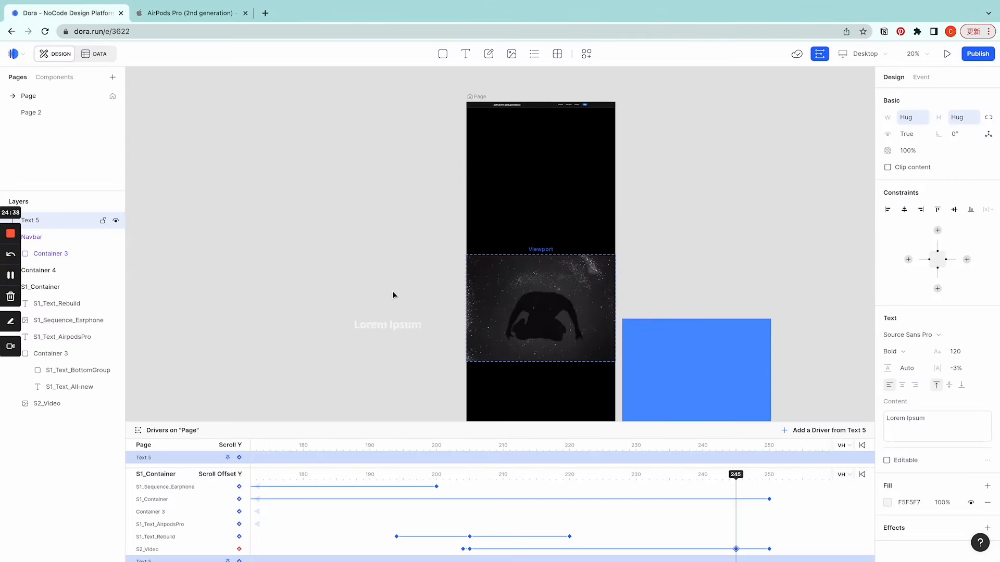
double_click(394, 321)
key(ctrl+v)
click(397, 353)
scroll(397, 353, down, 10)
click(483, 348)
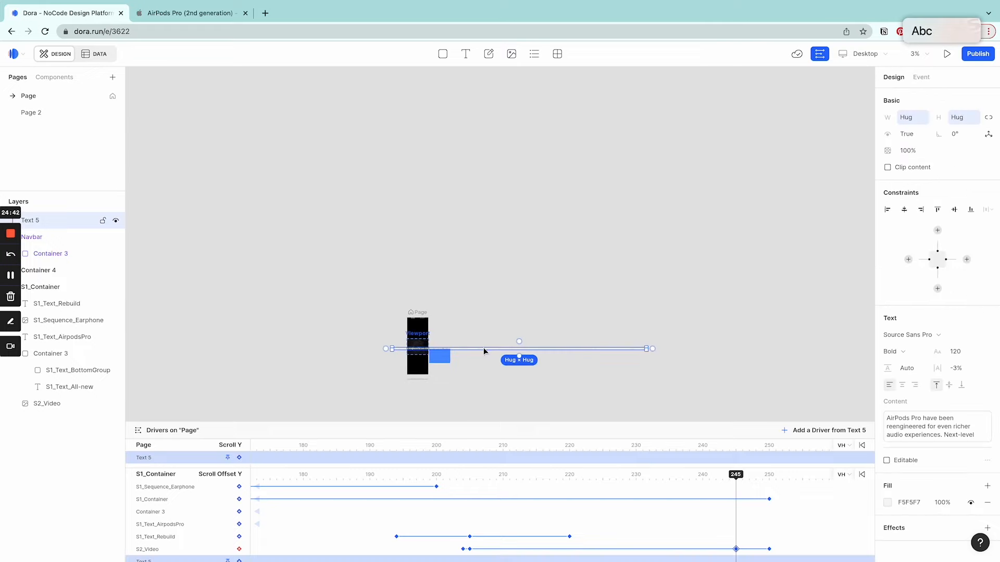
scroll(645, 348, up, 4)
Narrow the paragraph's text box so its lines wrap, and set font size 56, line height 56 and letter spacing 0%
drag(646, 348, 148, 349)
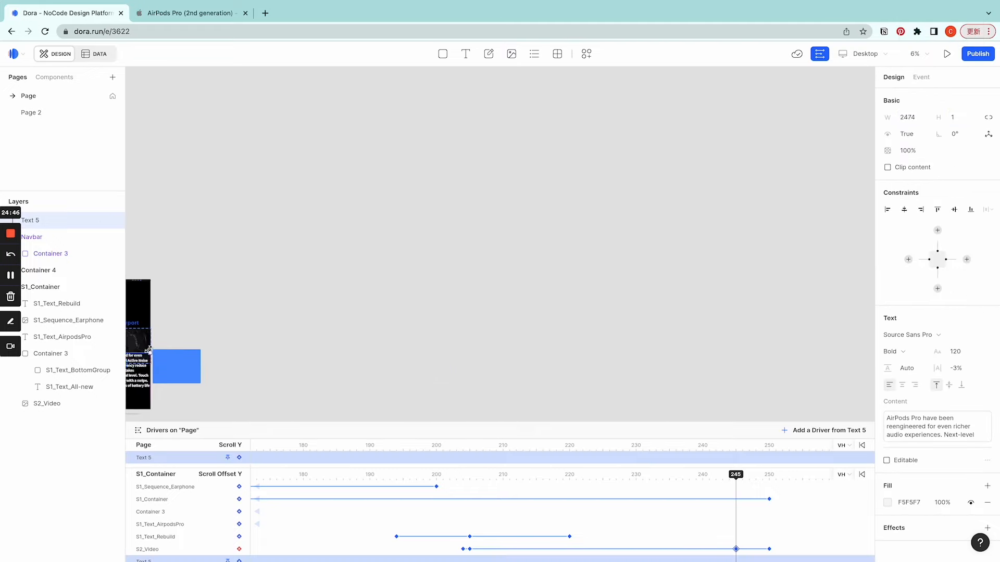
scroll(208, 359, left, 4)
scroll(266, 381, up, 5)
drag(384, 284, 376, 368)
text(56)
key(Return)
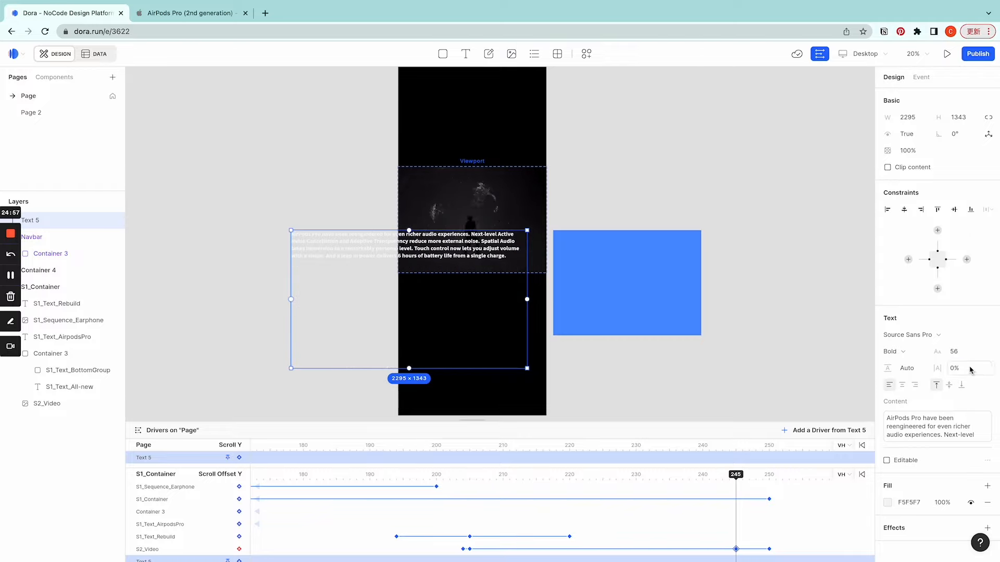
text(5)
key(Return)
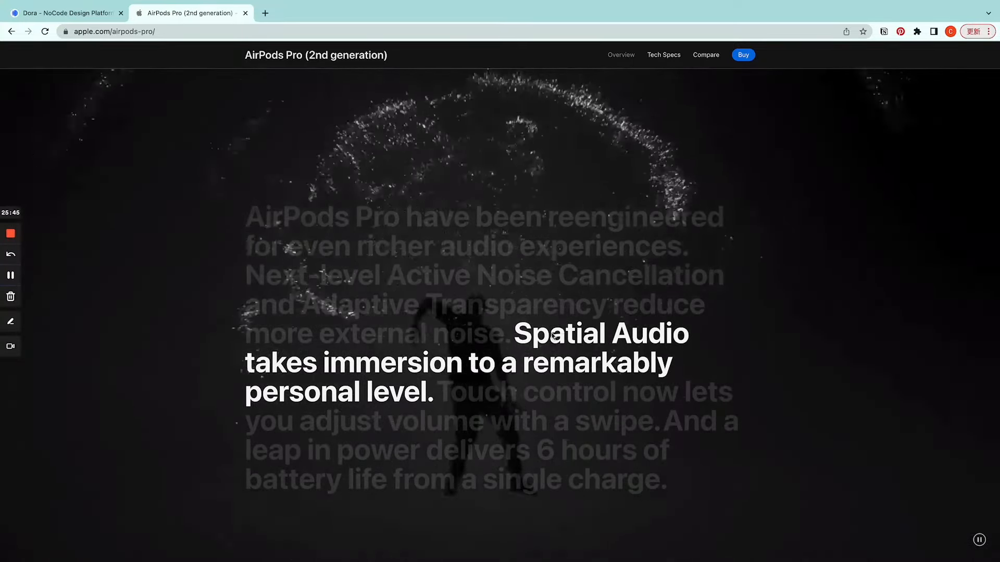
scroll(562, 330, down, 1)
scroll(562, 329, down, 3)
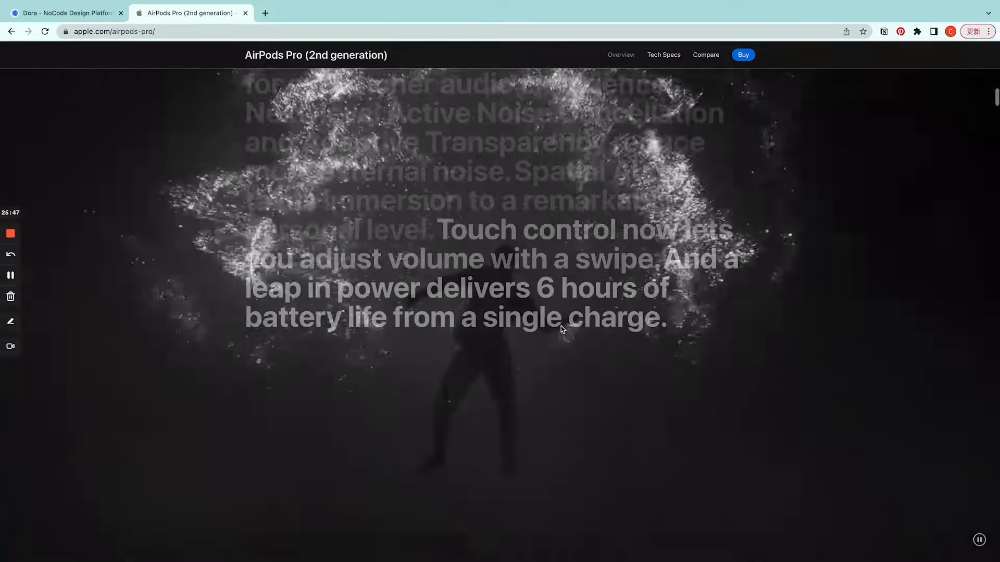
scroll(562, 330, up, 2)
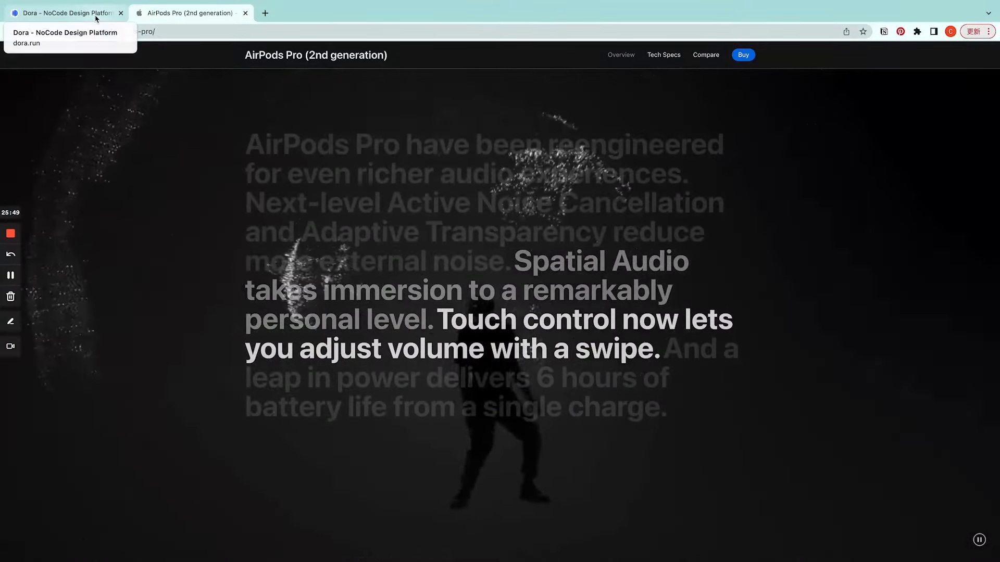
In Dora, duplicate the paragraph, cut the white copy down to "AirPods Pro have been reengineered for even richer audio experiences." and hug its height to the contents
click(109, 10)
scroll(543, 268, down, 1)
drag(521, 229, 521, 409)
double_click(500, 245)
click(791, 336)
click(541, 260)
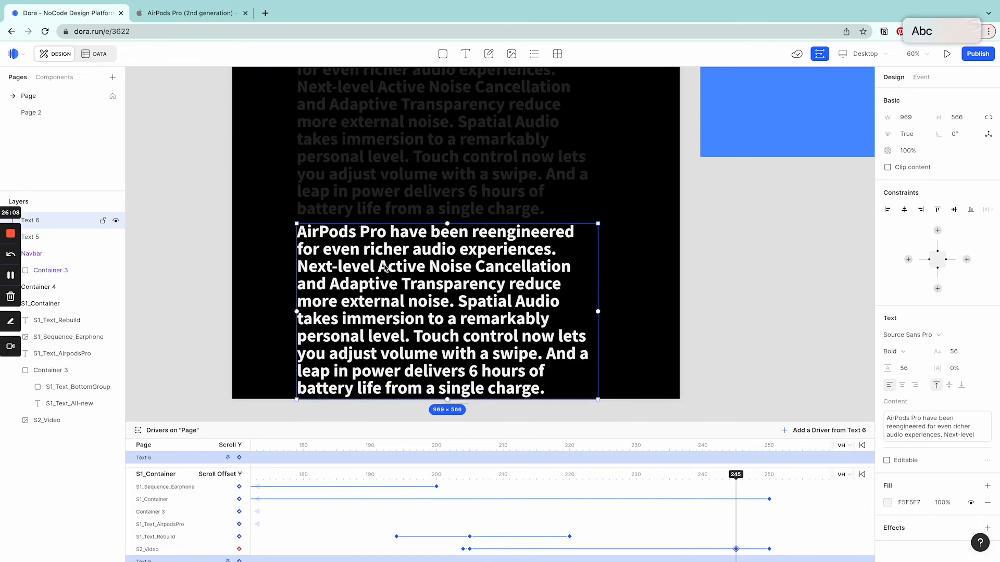
double_click(540, 283)
scroll(538, 284, down, 1)
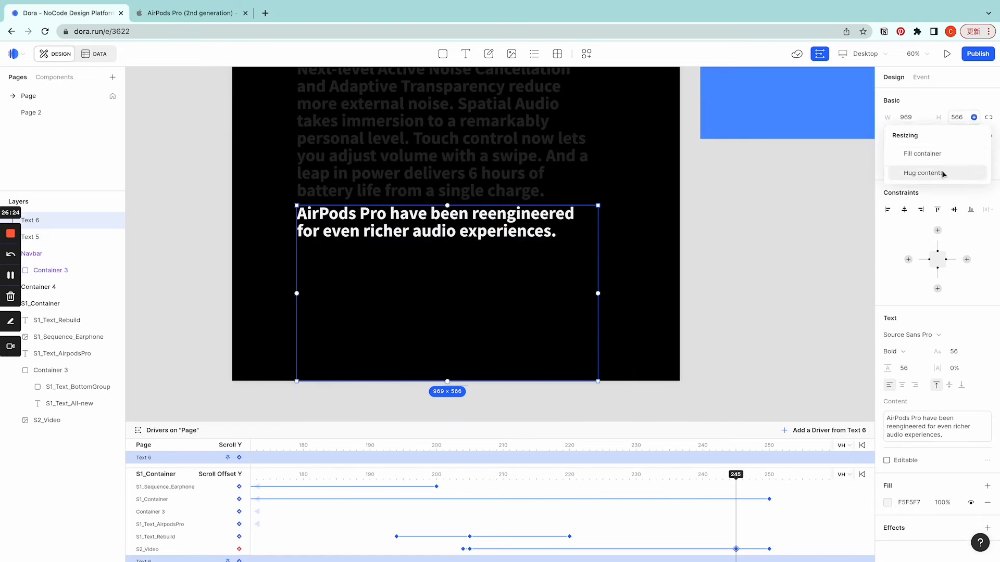
click(939, 179)
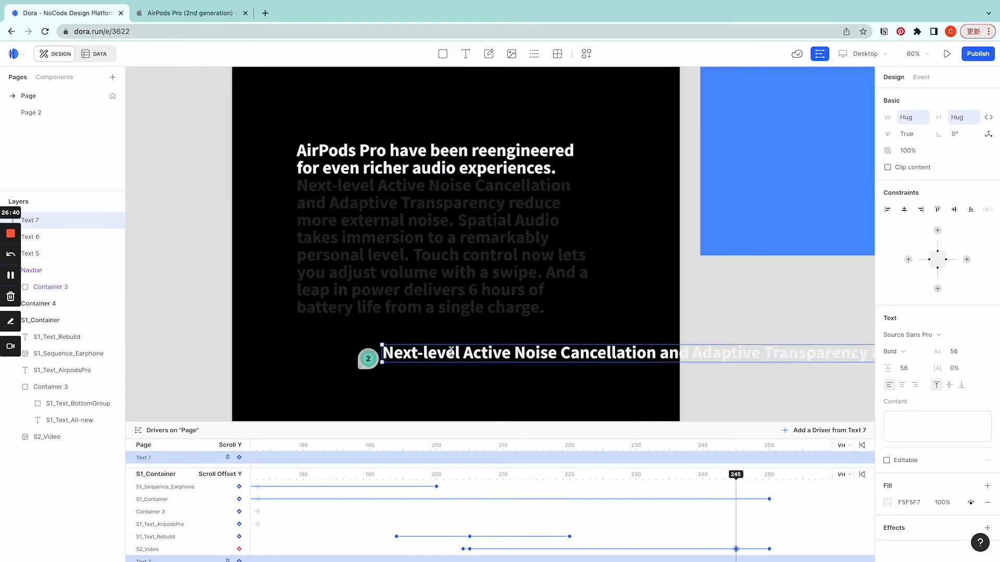
Overlay the rest of the dimmed paragraph with separate white text pieces, from "Next-level Active Noise Cancellation" through "battery life from a single charge."
scroll(368, 357, down, 3)
drag(368, 357, 408, 328)
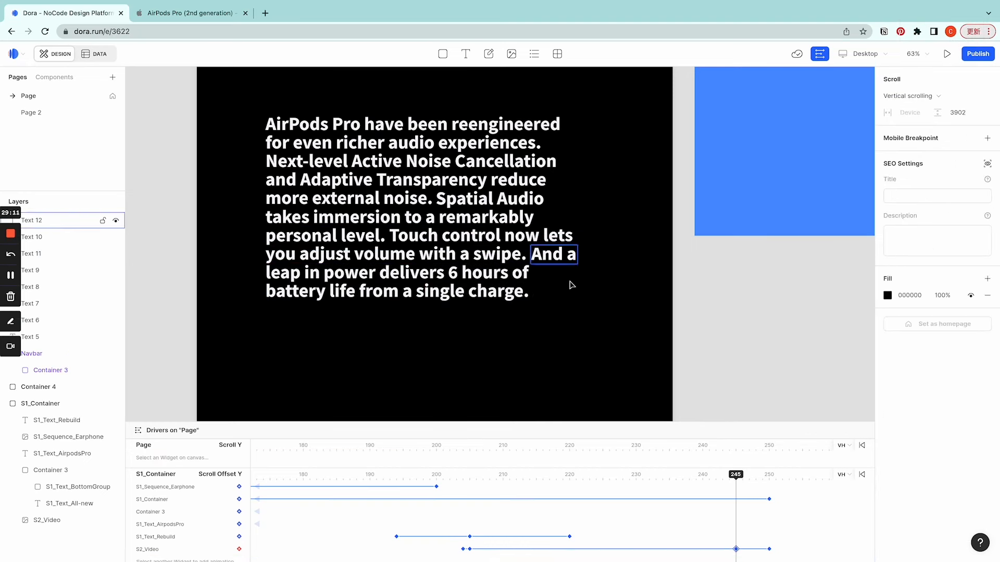
Group the seven white paragraph pieces, Text 6 through Text 12, into one container
click(60, 221)
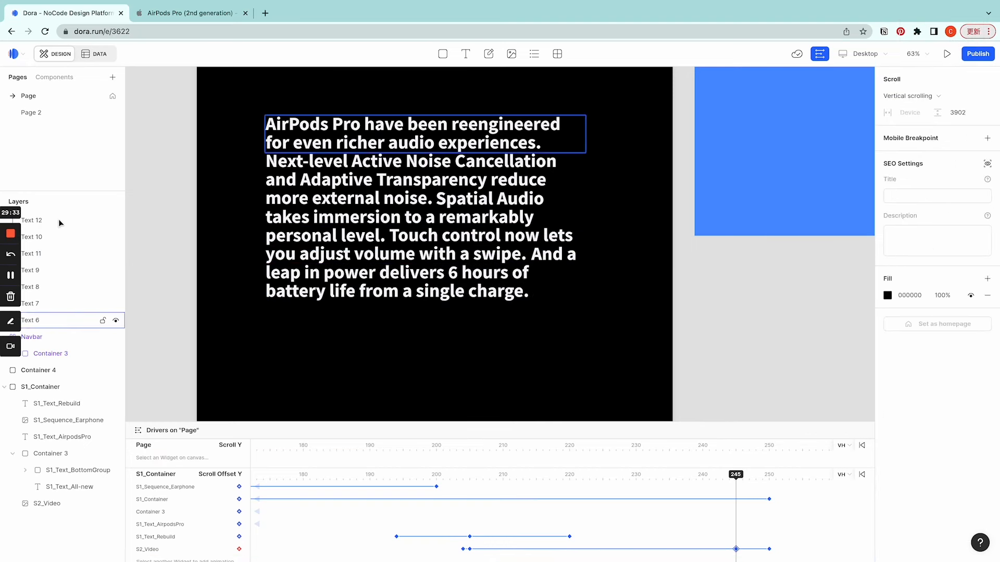
shift+click(30, 320)
right_click(407, 201)
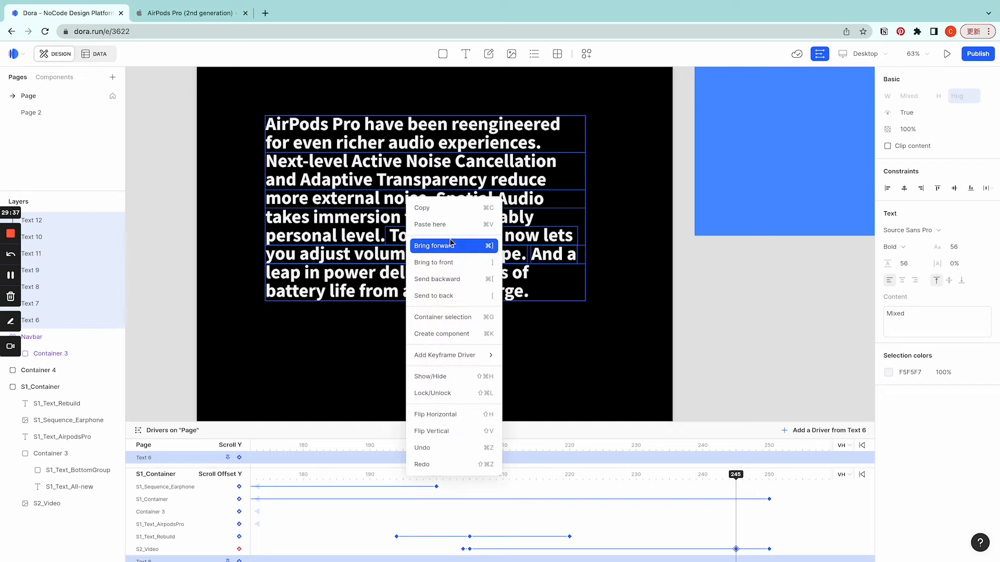
click(456, 316)
Pin the paragraph's text pieces to the left and top edges of their new container
click(62, 333)
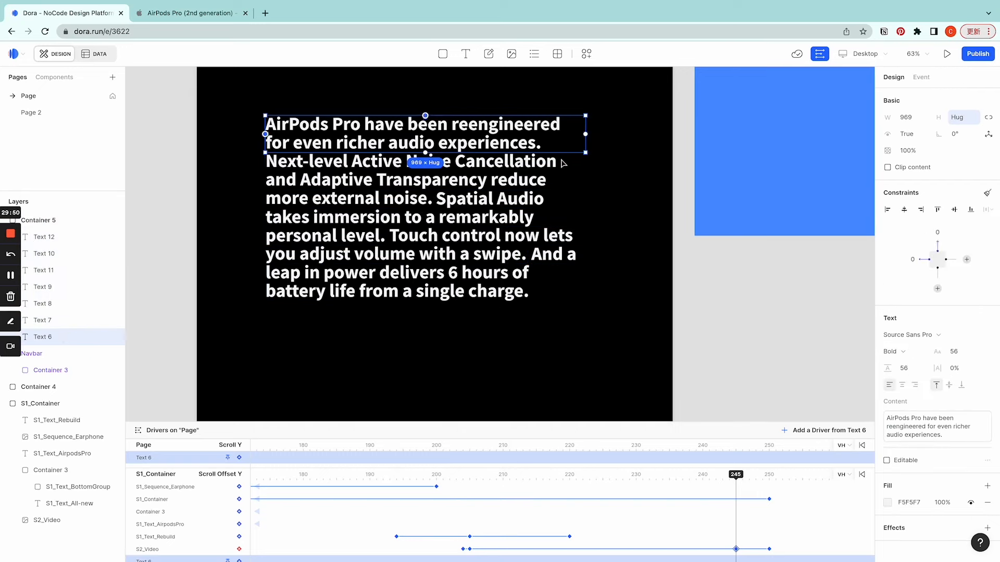
click(63, 320)
click(908, 260)
click(937, 231)
click(63, 288)
click(63, 303)
click(483, 237)
click(909, 259)
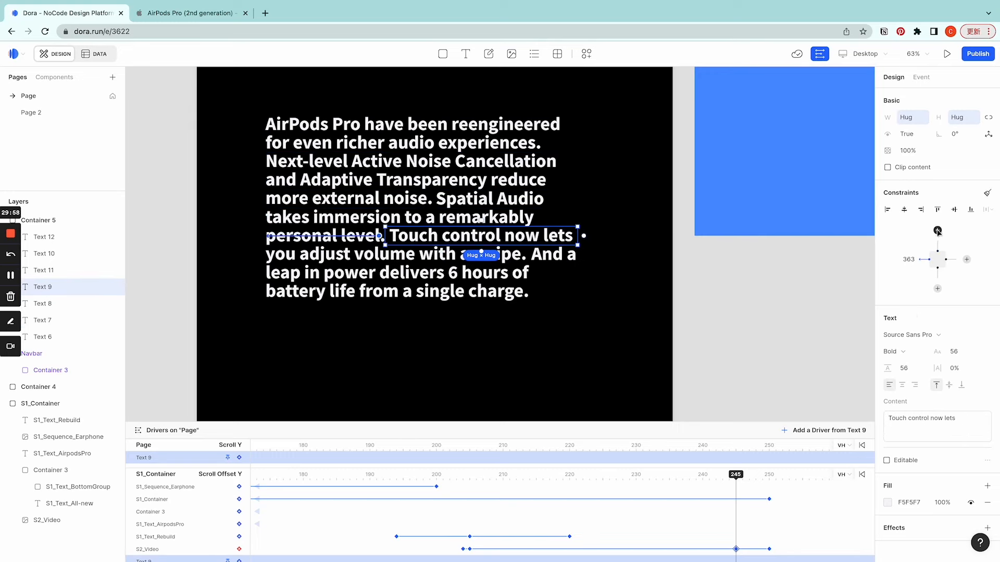
click(937, 231)
click(484, 254)
click(908, 260)
click(485, 276)
click(909, 259)
click(625, 193)
Nest S2_TextGroup inside the blue Container 4, centre it horizontally and align it to the container's top edge
drag(306, 141, 316, 173)
drag(362, 201, 364, 198)
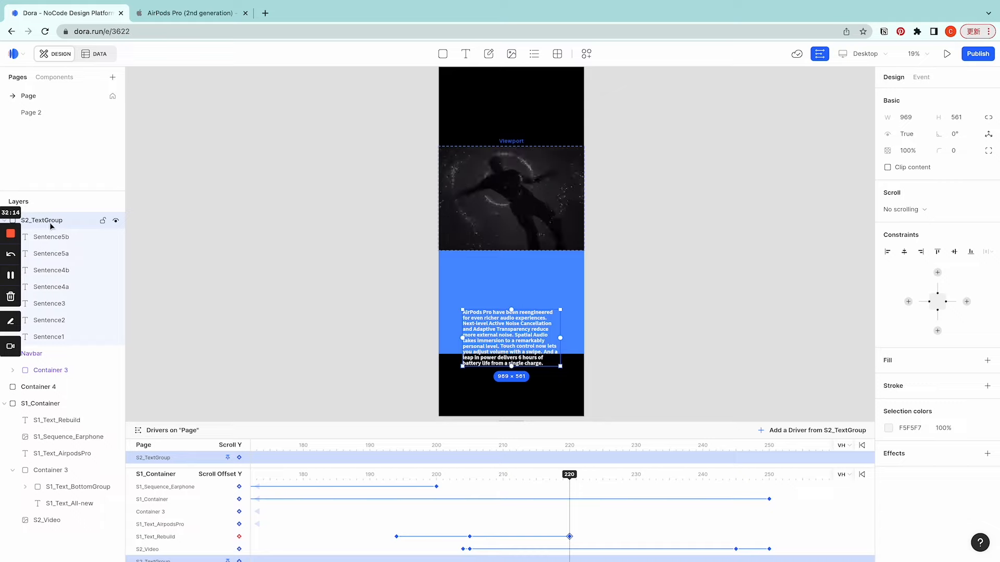
drag(56, 388, 56, 386)
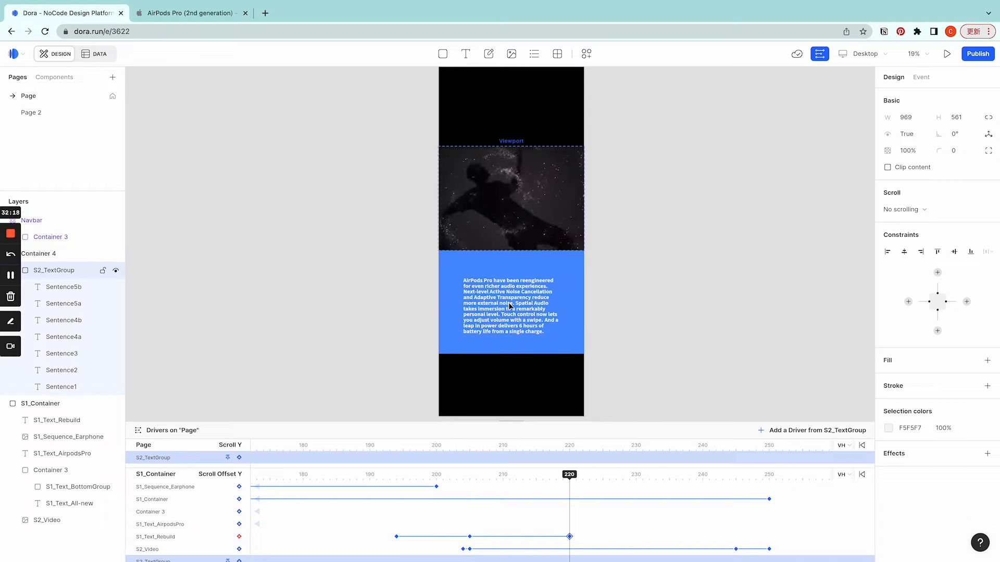
click(904, 255)
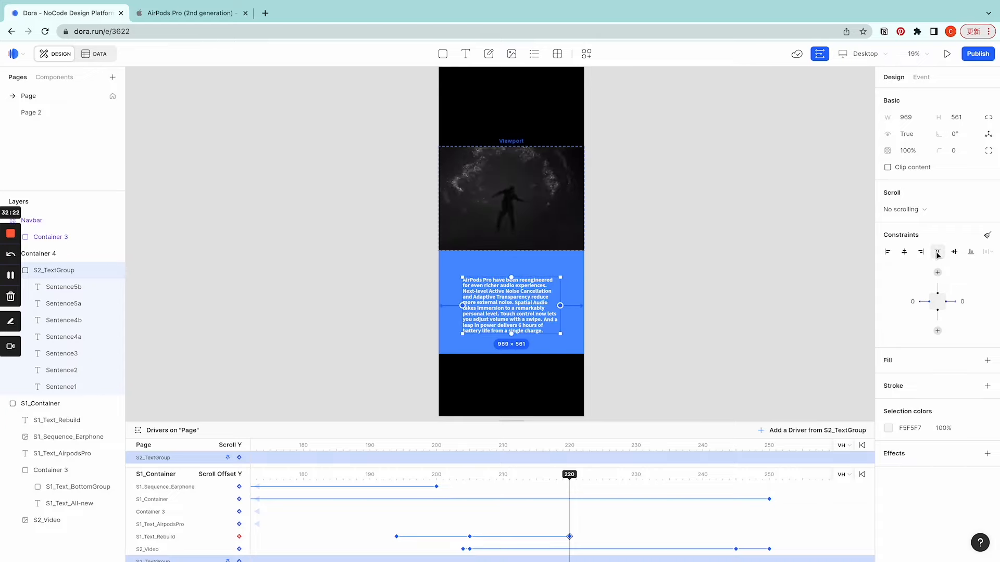
click(730, 295)
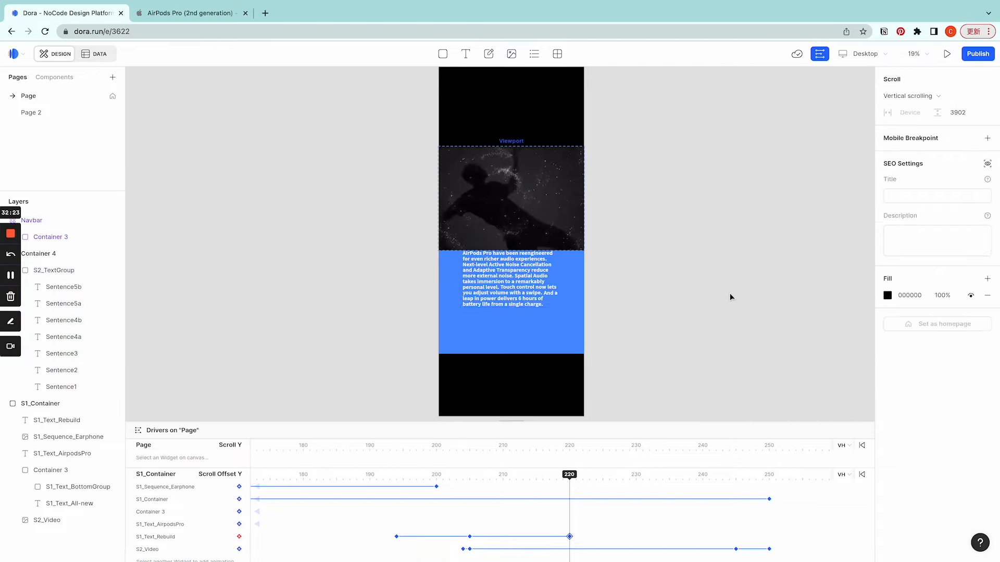
click(567, 303)
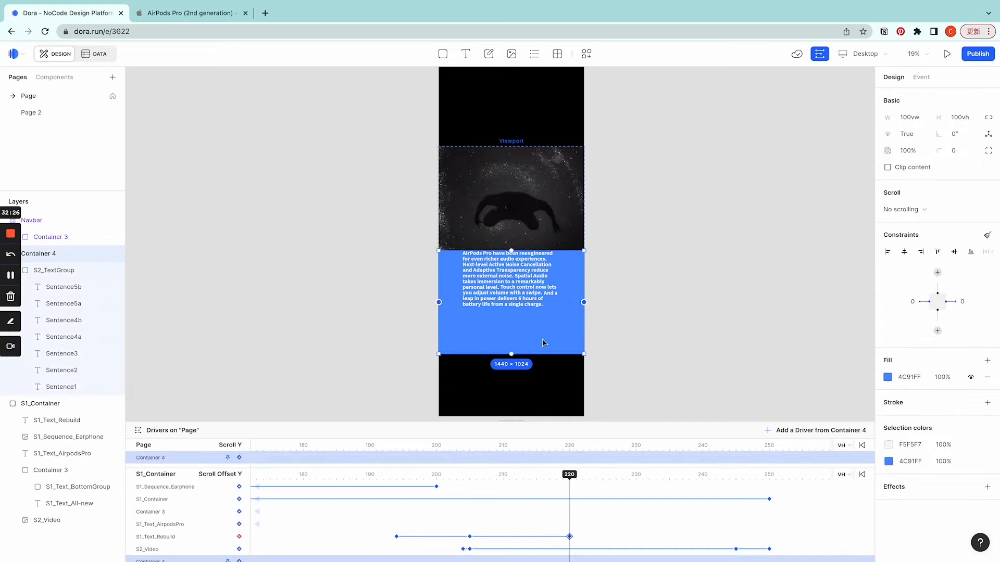
click(589, 278)
scroll(592, 206, up, 3)
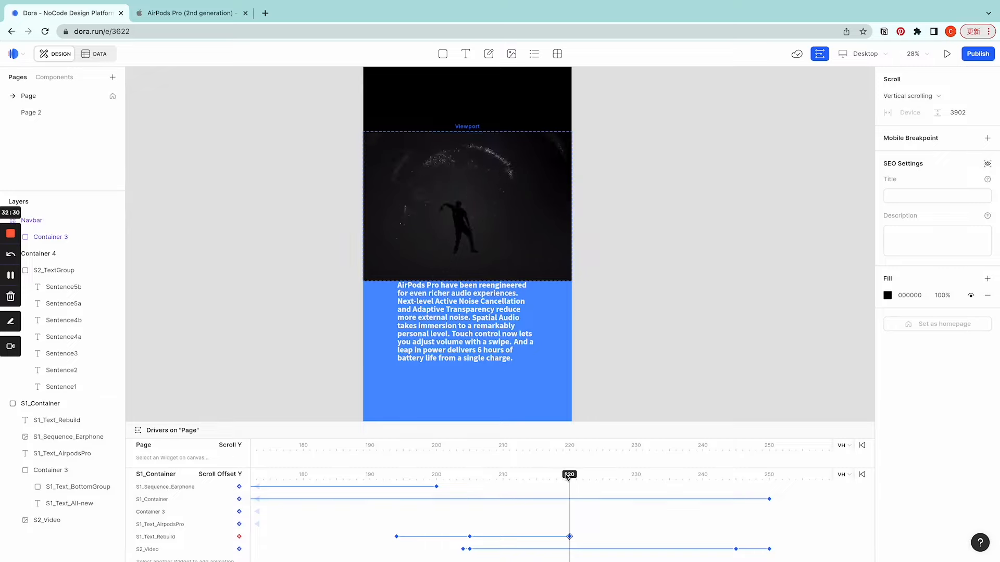
scroll(586, 503, down, 1)
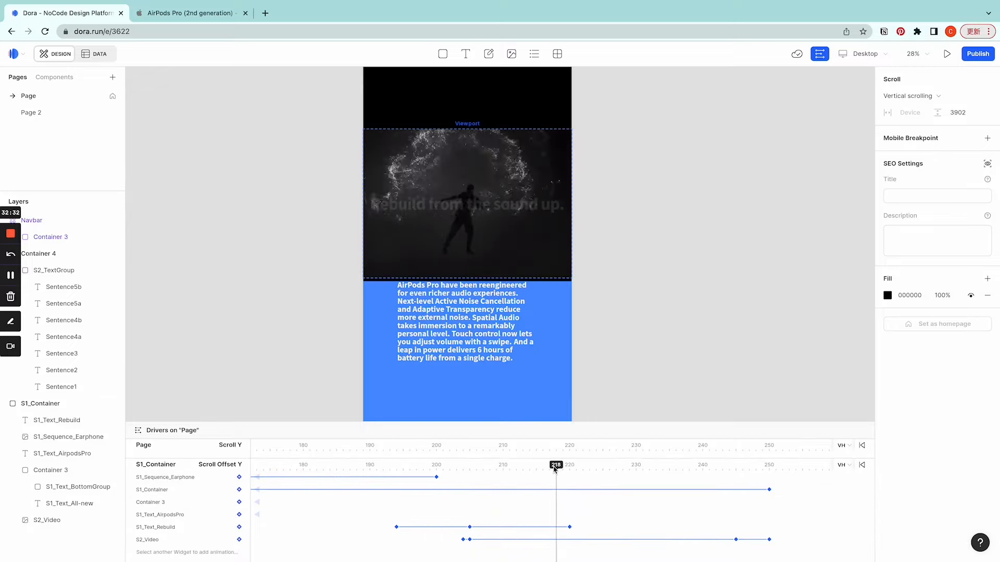
click(196, 15)
scroll(578, 304, down, 5)
scroll(620, 322, down, 3)
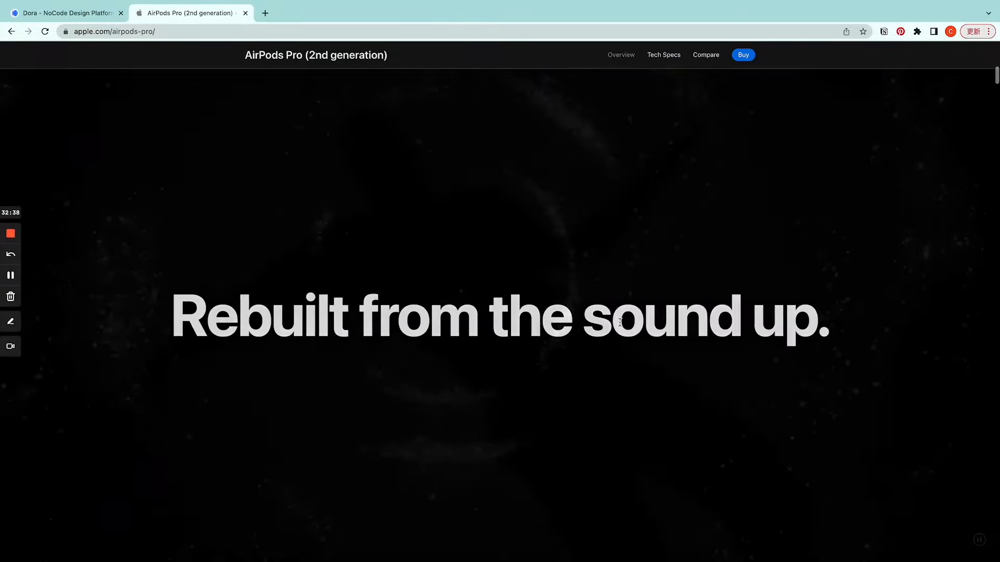
scroll(620, 322, down, 5)
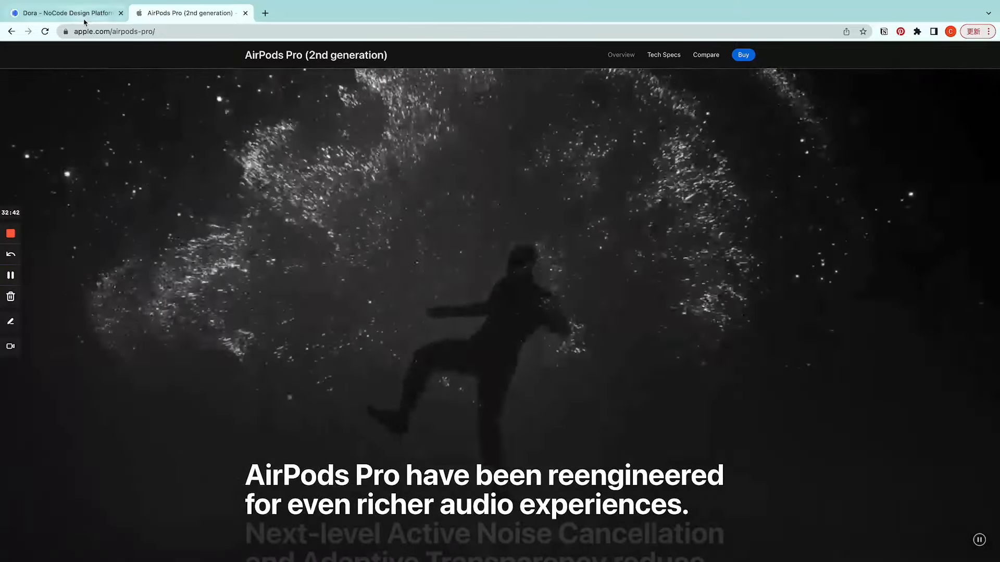
Back in Dora, scrub the S1_Container timeline to 256 and back to 220, examining where the viewport meets the paragraph's container
click(81, 15)
mouse_move(569, 465)
mouse_down()
mouse_move(530, 465)
mouse_move(809, 472)
mouse_up()
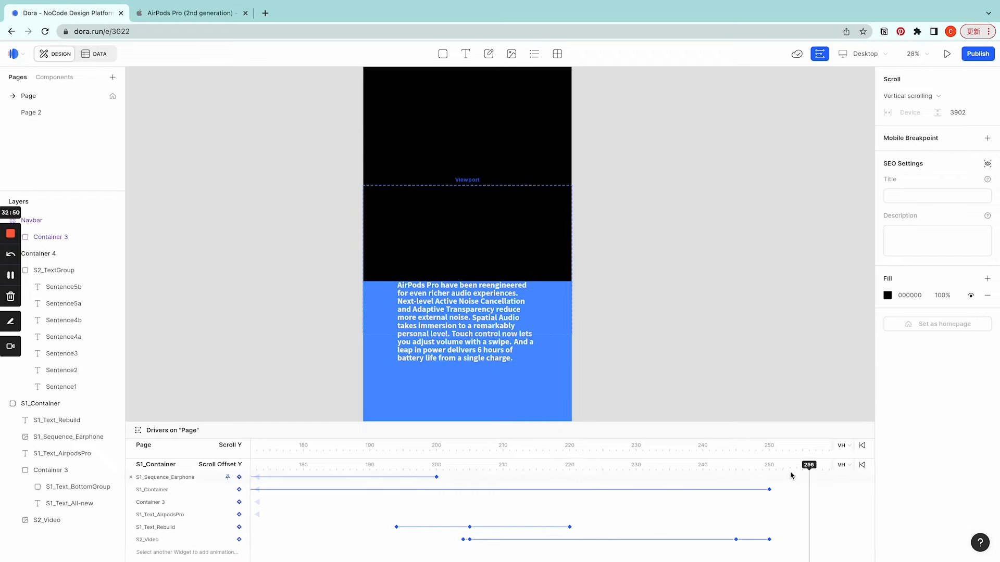
scroll(596, 296, up, 5)
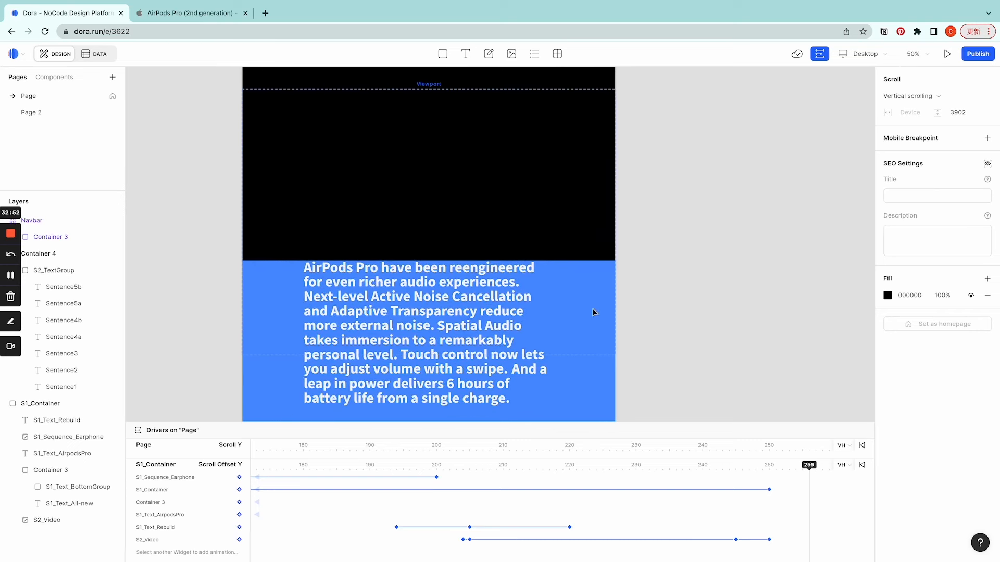
scroll(478, 278, up, 3)
scroll(661, 340, down, 3)
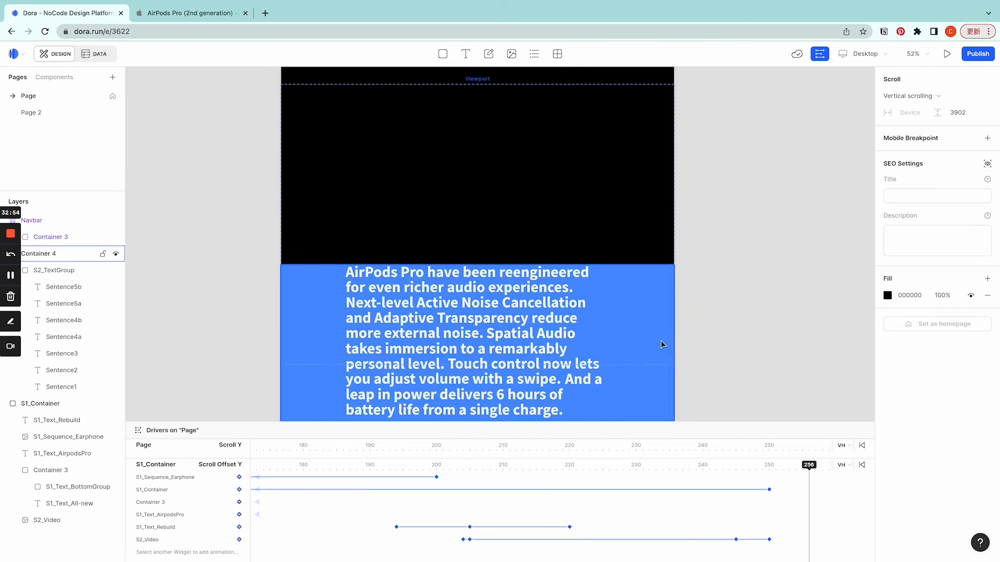
scroll(658, 340, up, 1)
drag(808, 465, 572, 465)
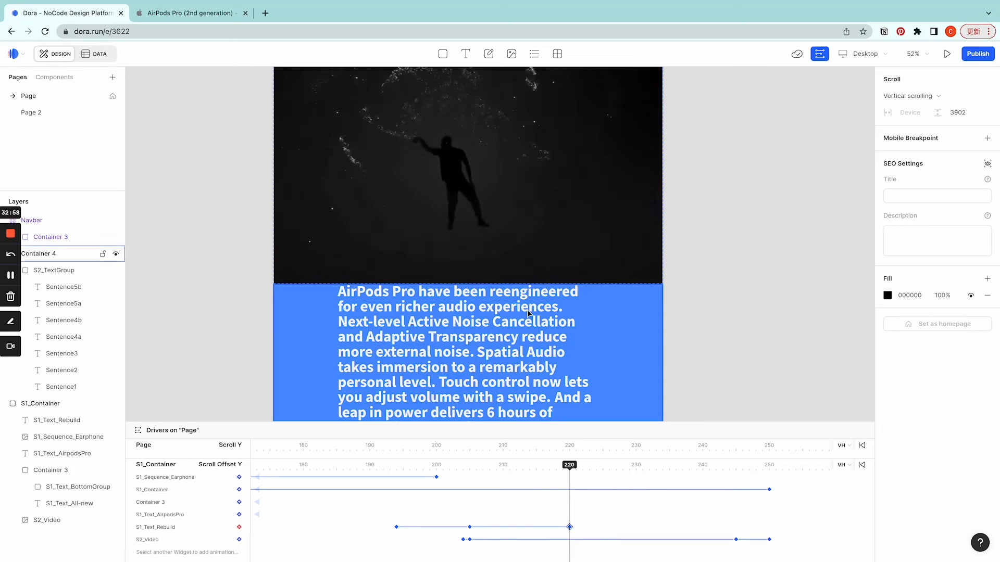
Rename Container 4 as S2_Container
double_click(53, 254)
text(S2_Container)
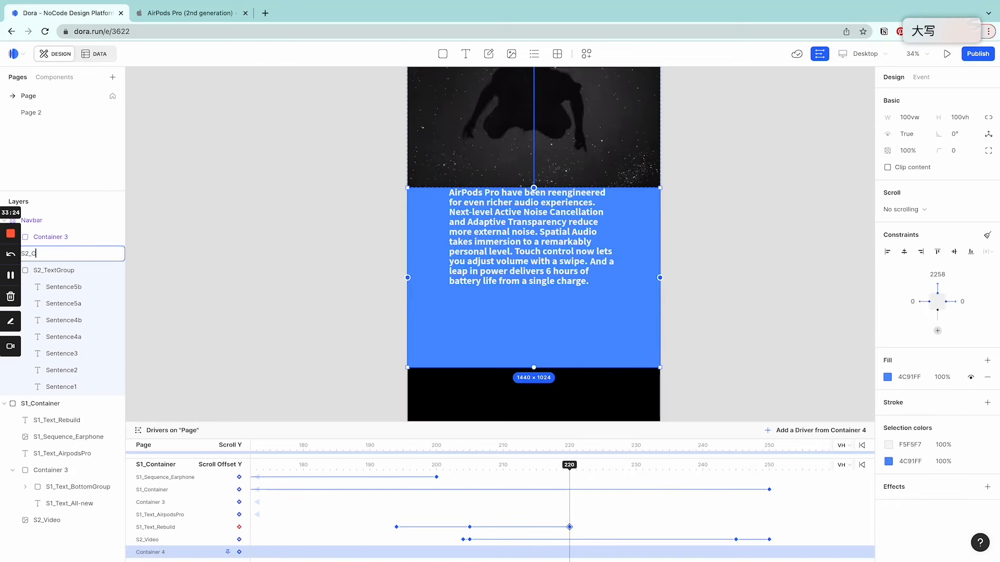
key(Return)
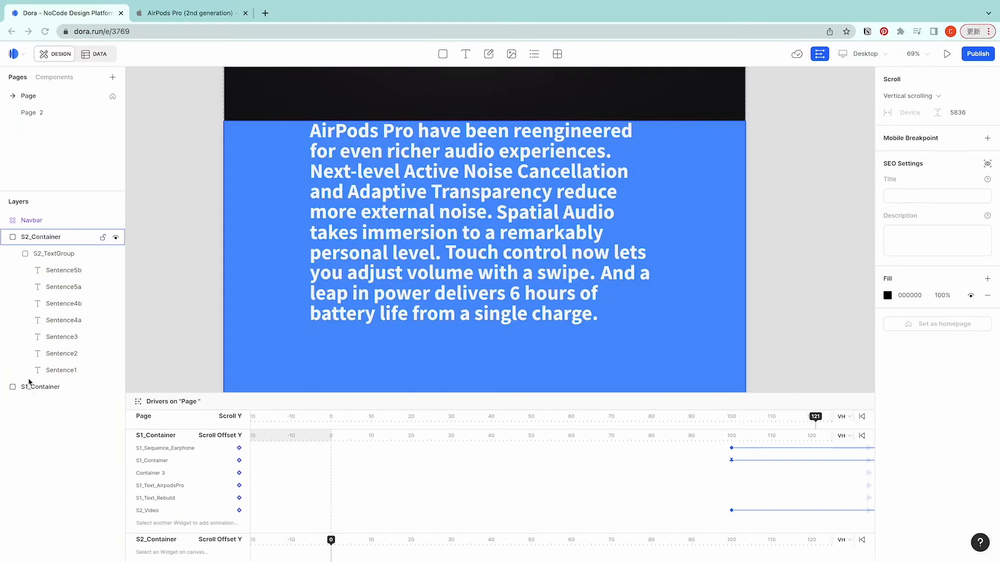
On the S2_Container driver, add Sentence1 keyframes at 0, 20 and 30 VH, with fill opacity 15% at 30
click(58, 371)
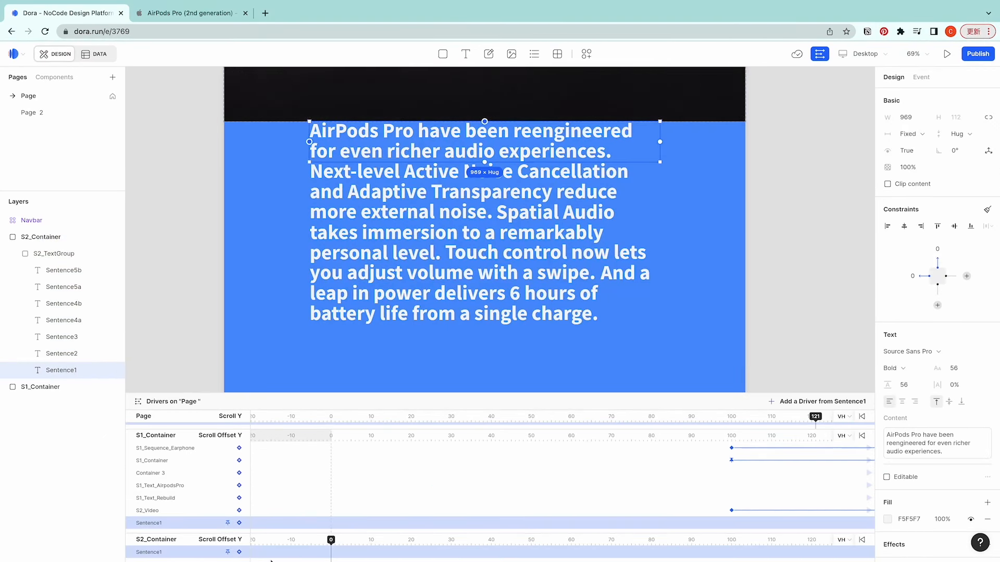
click(238, 553)
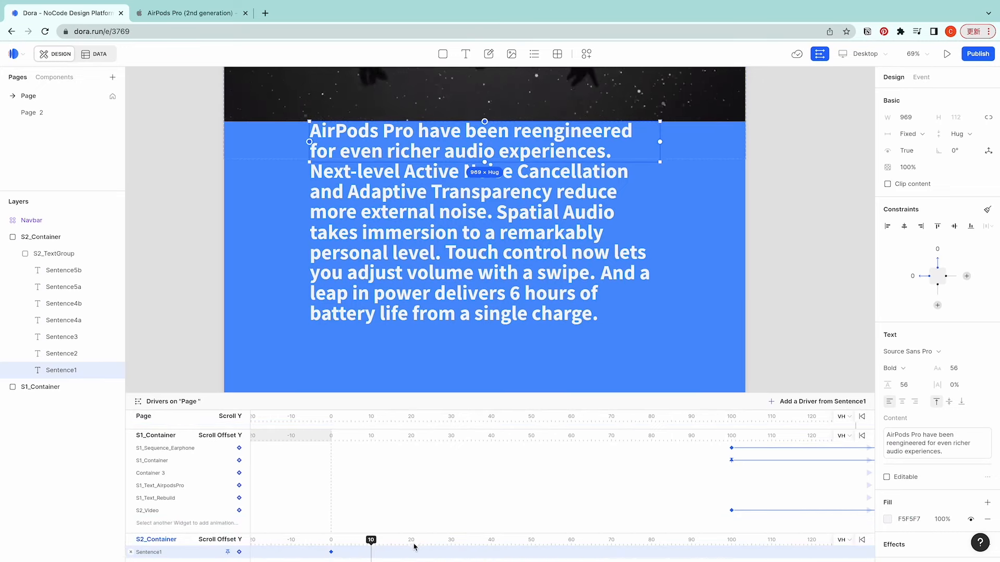
click(238, 553)
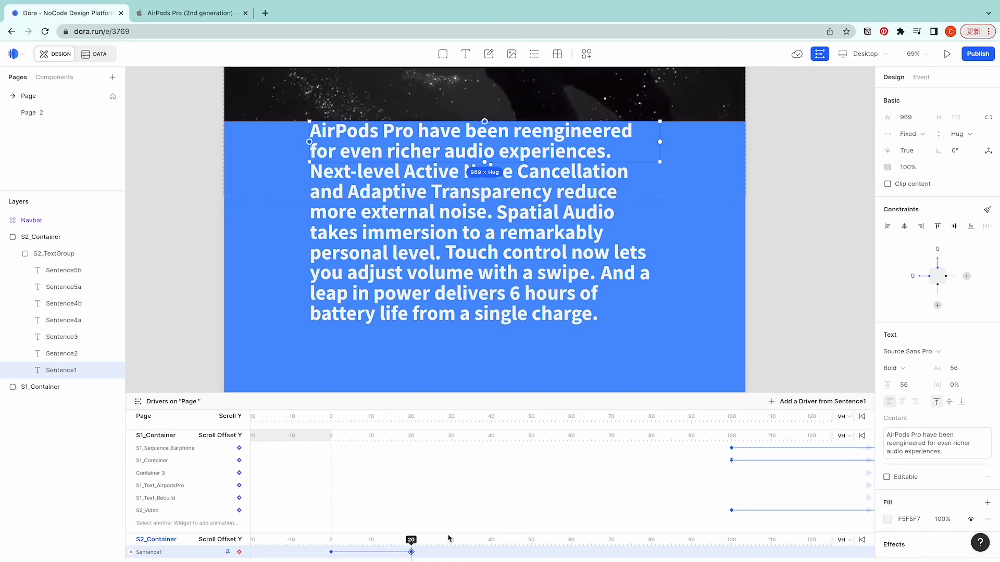
click(239, 552)
click(944, 520)
text(15)
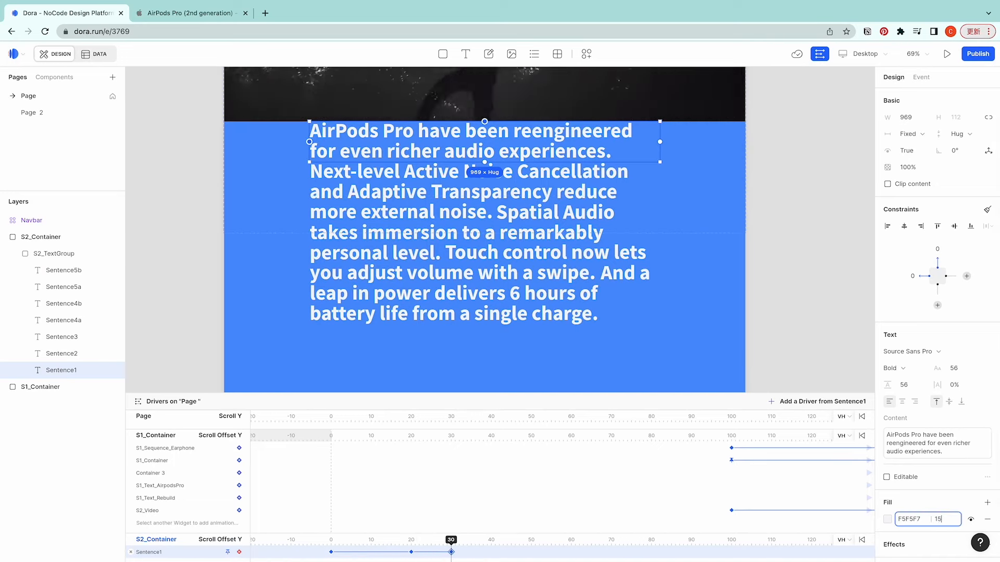
key(Return)
scroll(553, 472, down, 1)
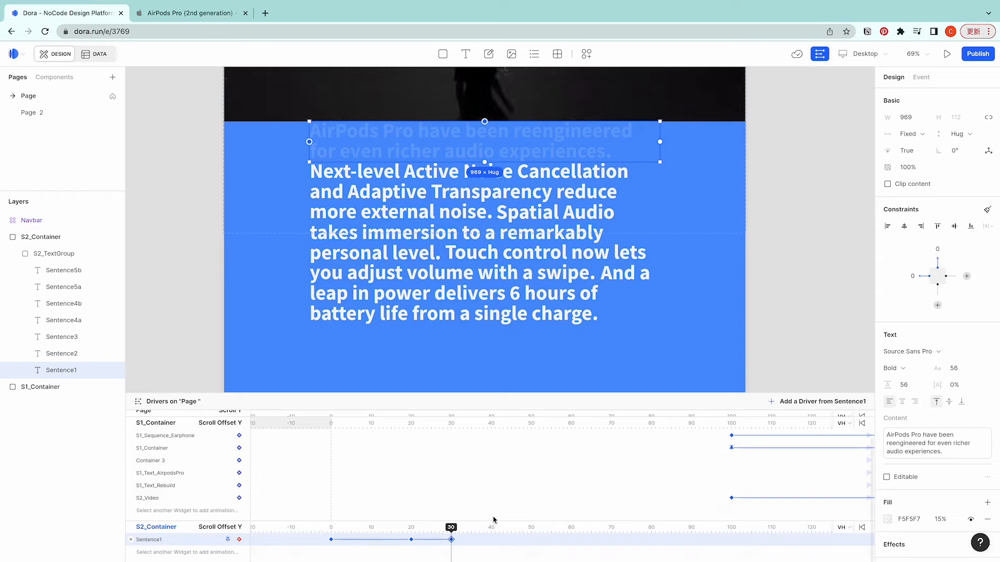
On the S2_Container driver, keyframe Sentence2's fill opacity at 15% at 30 VH, 100% at 40 and 50, and 15% at 60
click(68, 353)
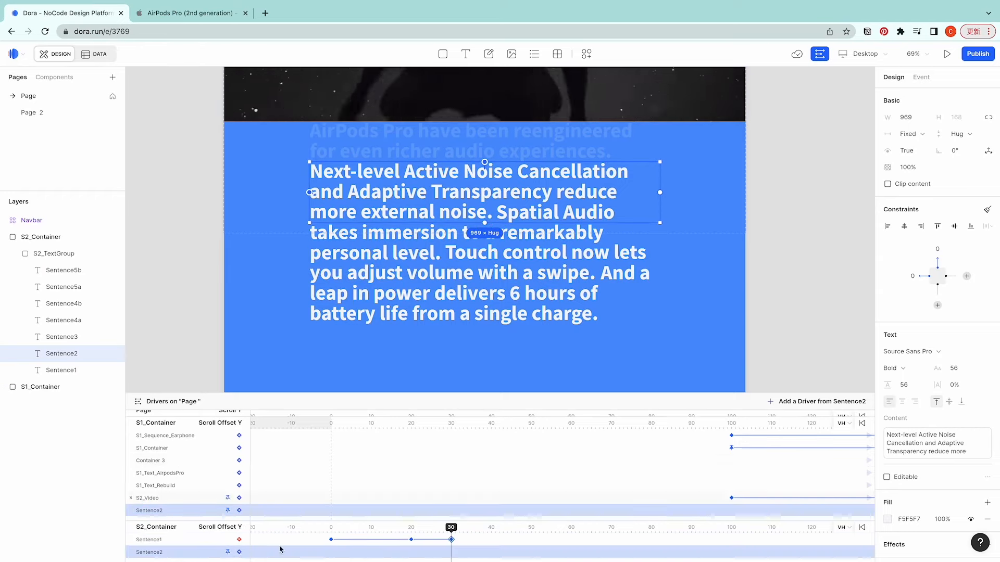
click(238, 552)
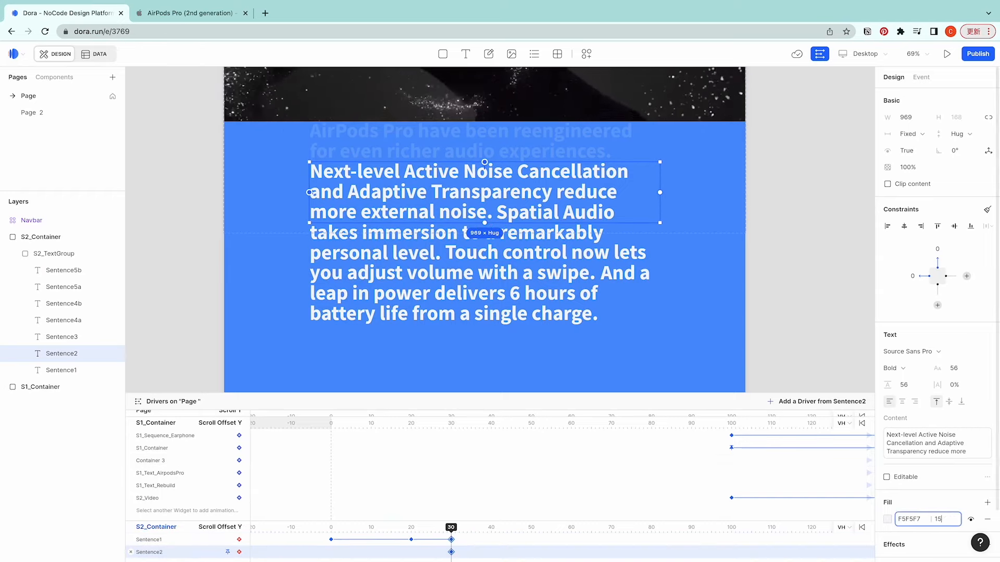
key(Return)
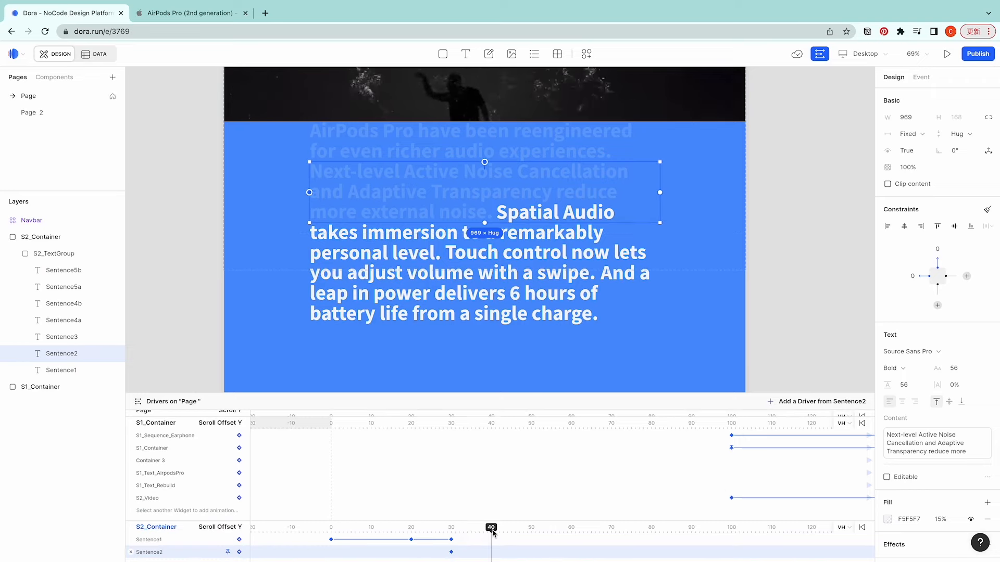
text(100)
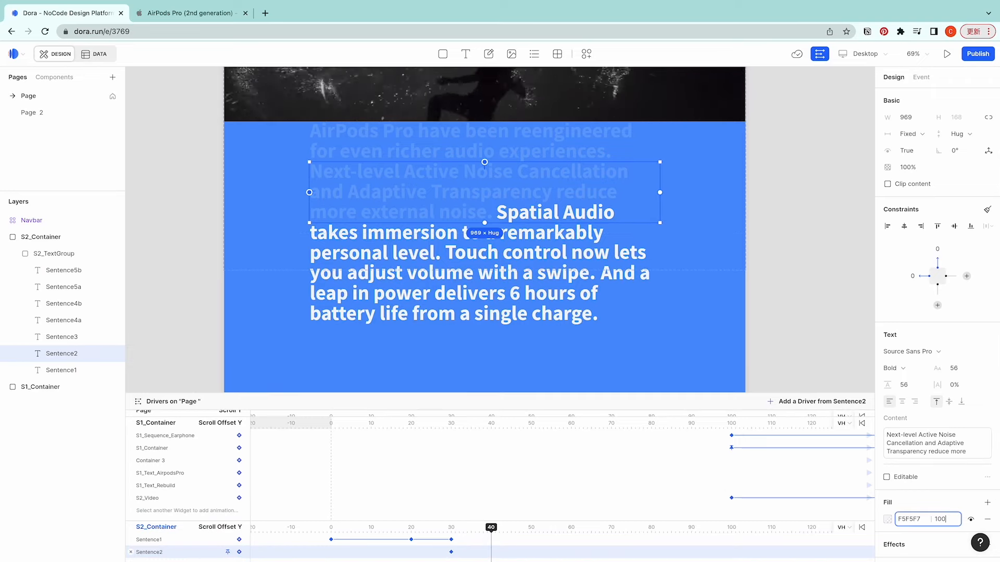
key(Return)
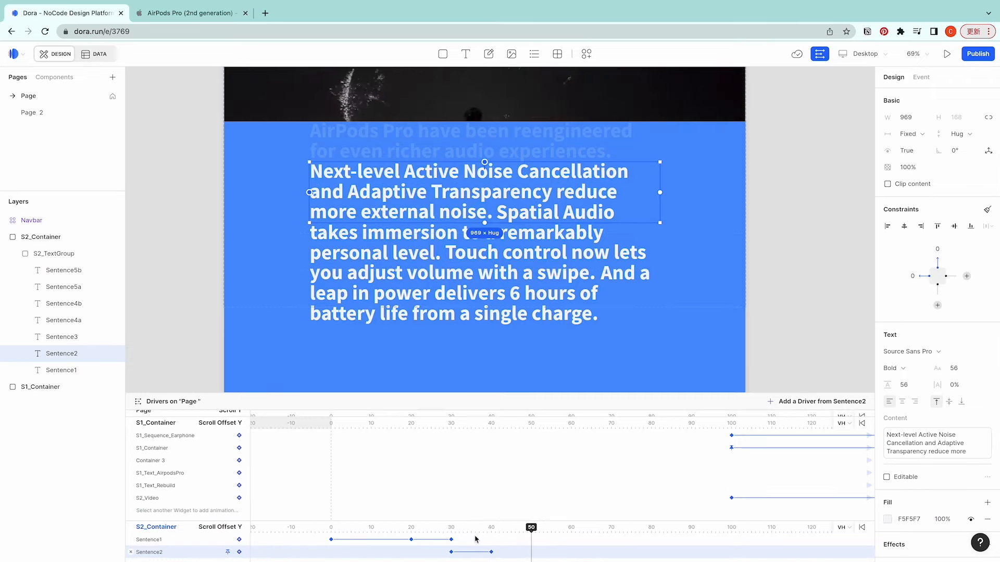
click(239, 552)
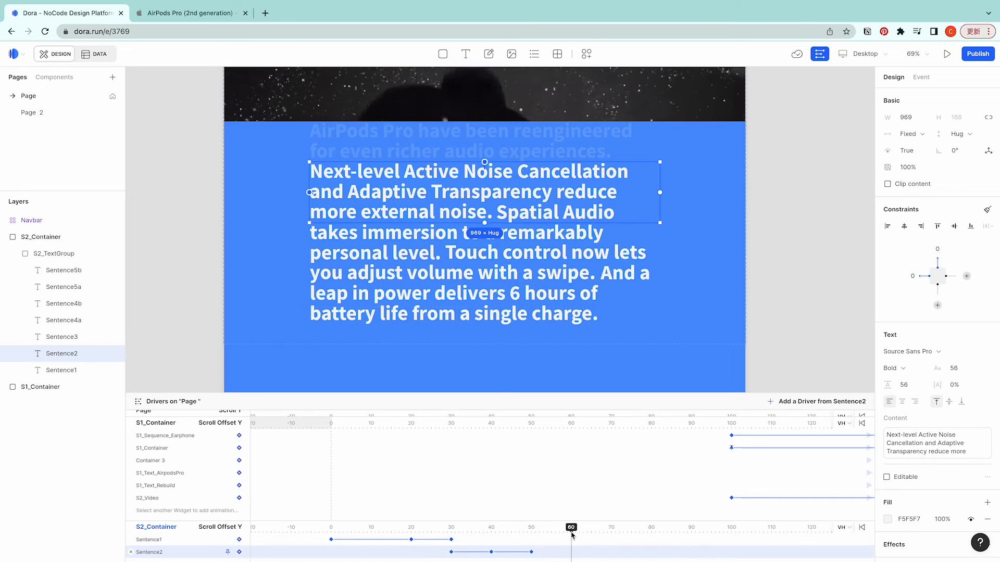
text(15)
key(Return)
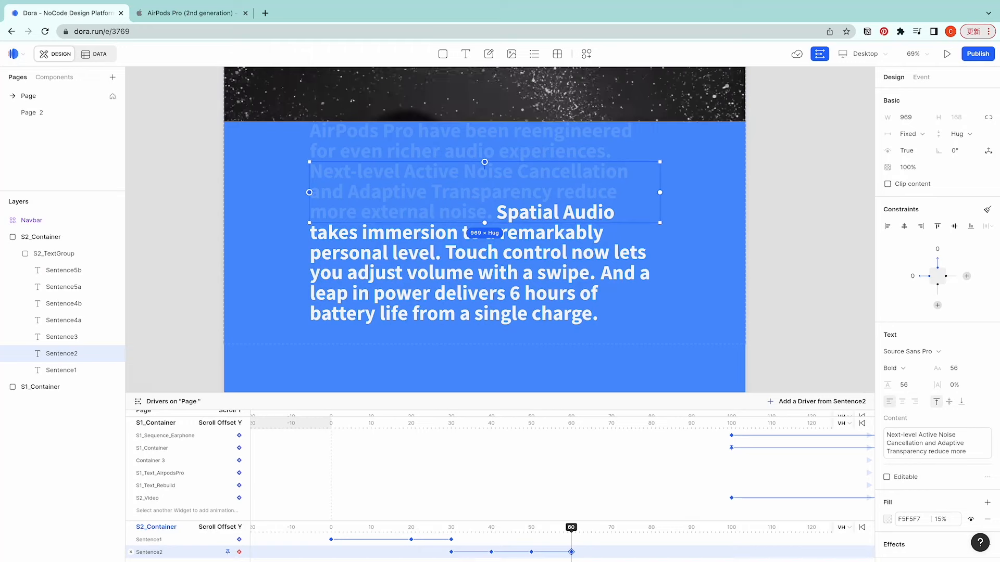
On the S2_Container driver, keyframe Sentence3's fill opacity at 15% at 55 VH, 100% at 65 and 75, and 15% at 85
click(552, 533)
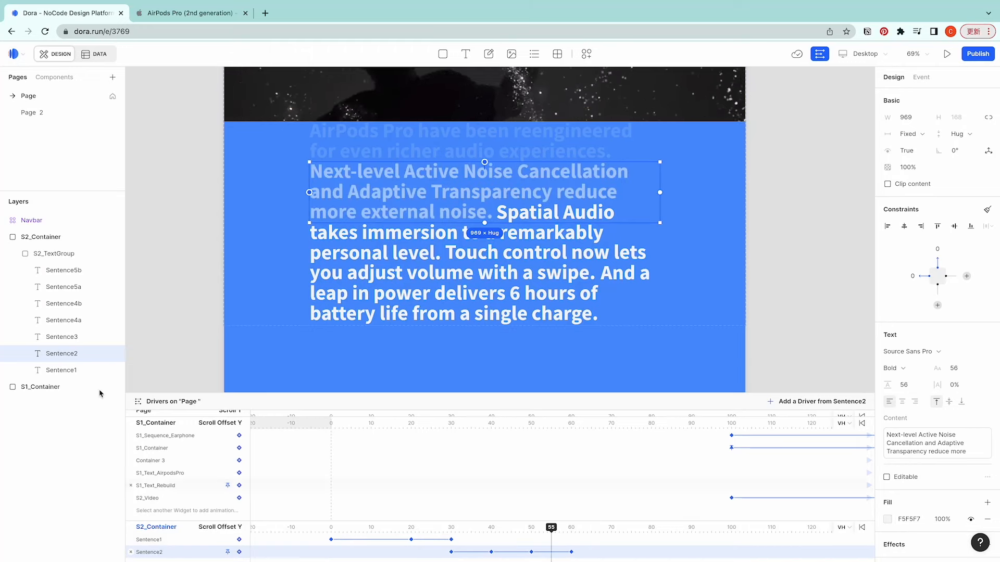
click(61, 337)
click(239, 556)
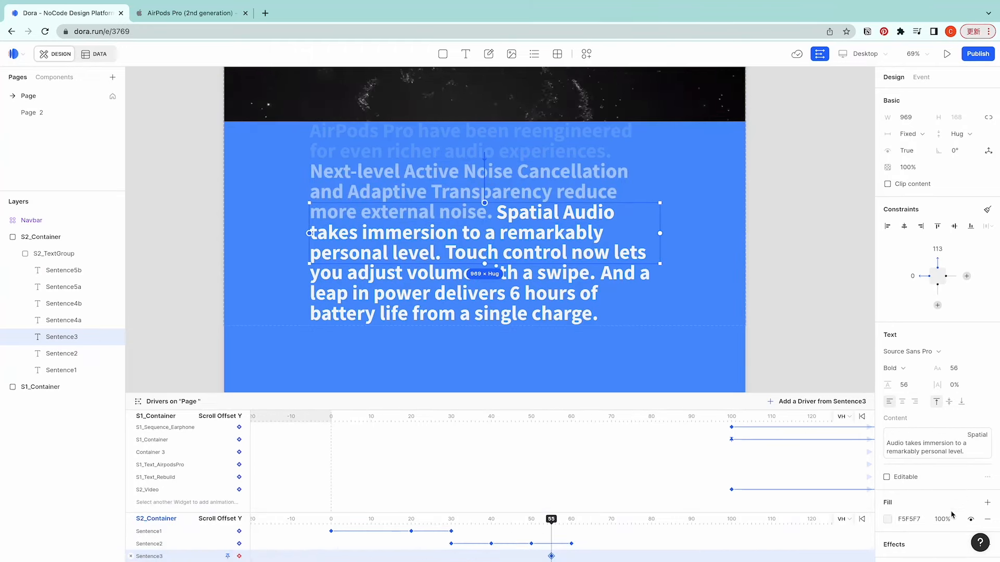
text(15)
key(Return)
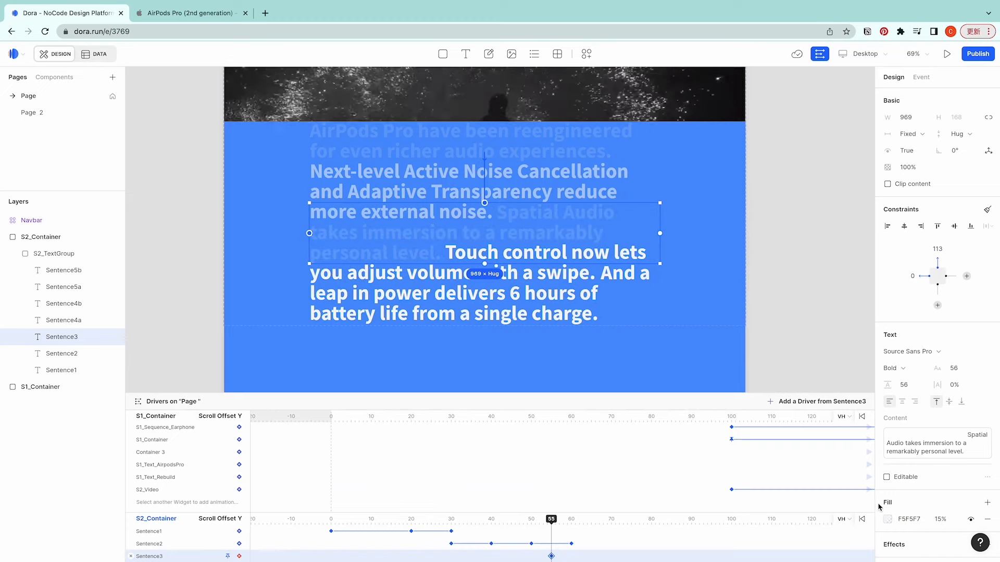
click(587, 525)
click(940, 519)
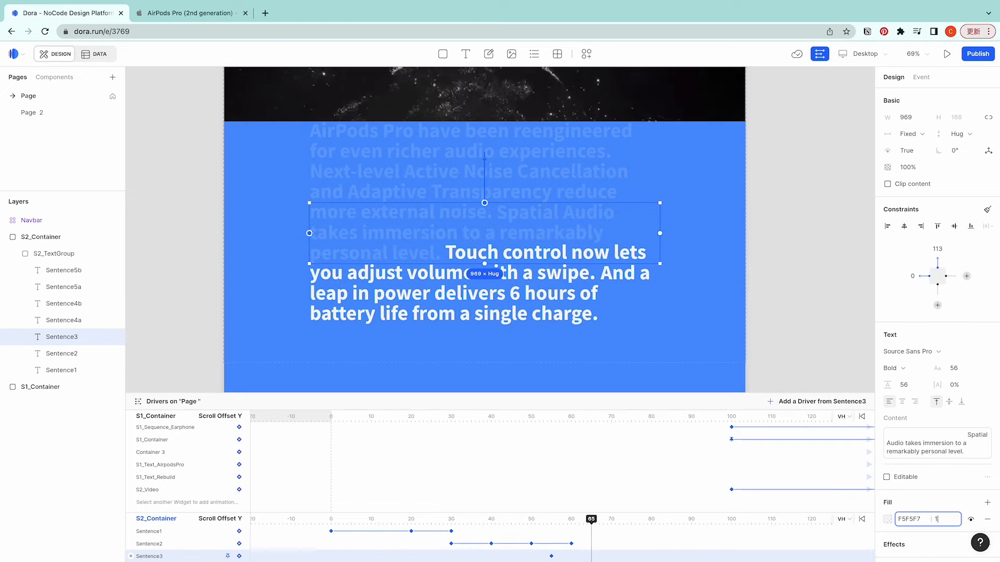
text(100)
key(Return)
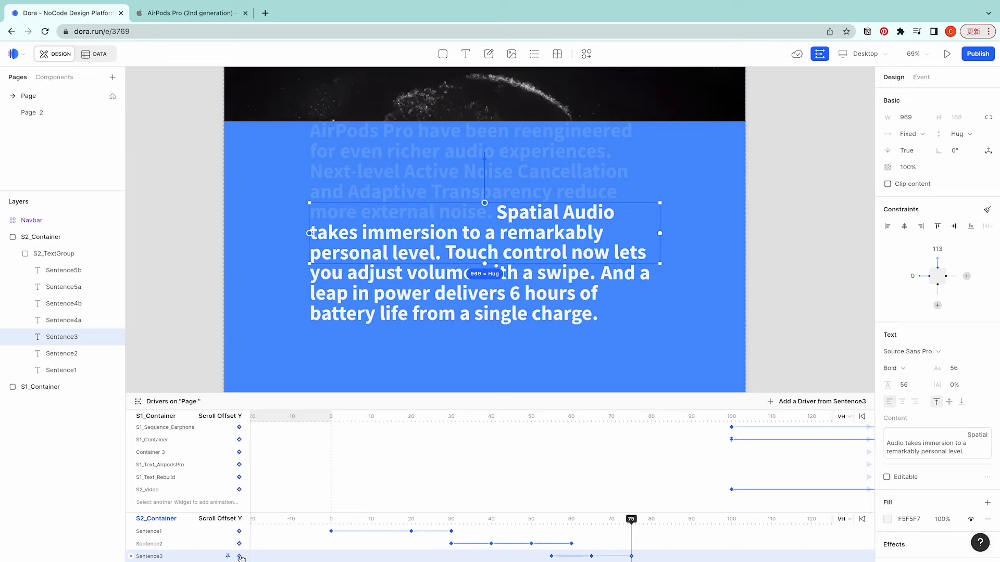
click(939, 520)
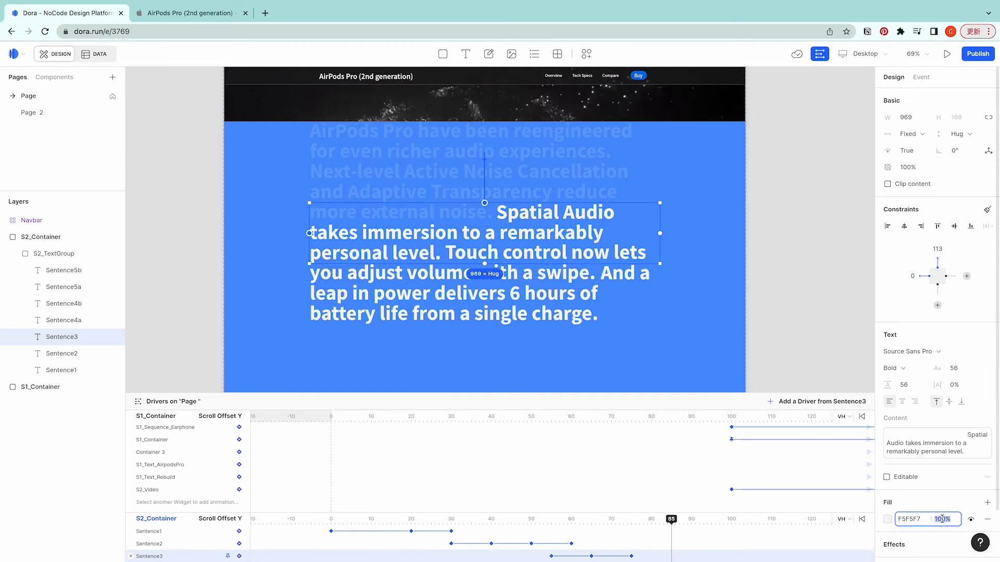
text(15)
key(Return)
On the S2_Container driver, keyframe Sentence4a's fill opacity at 15% at 80 VH and 100% at 90 VH
scroll(728, 525, down, 2)
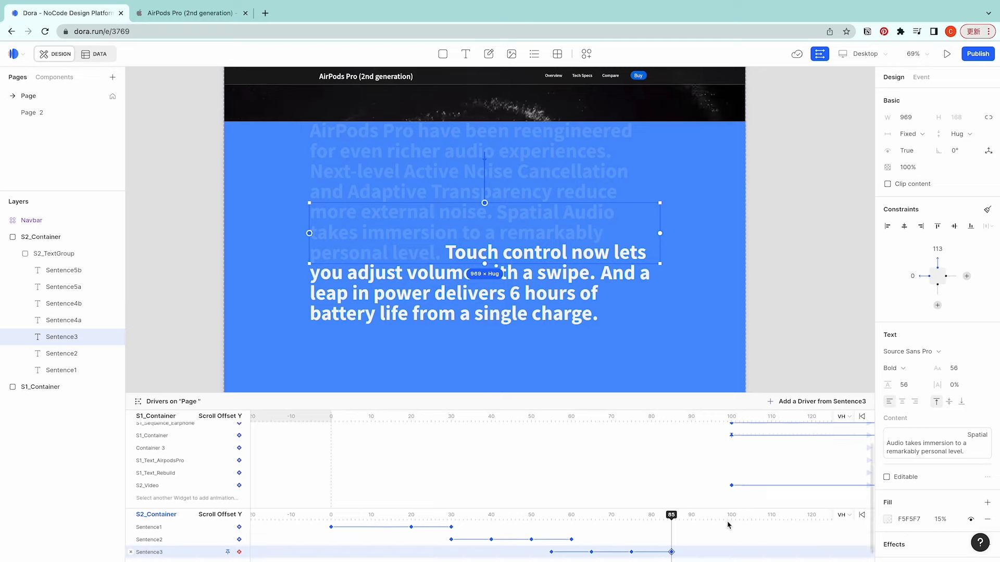
click(65, 321)
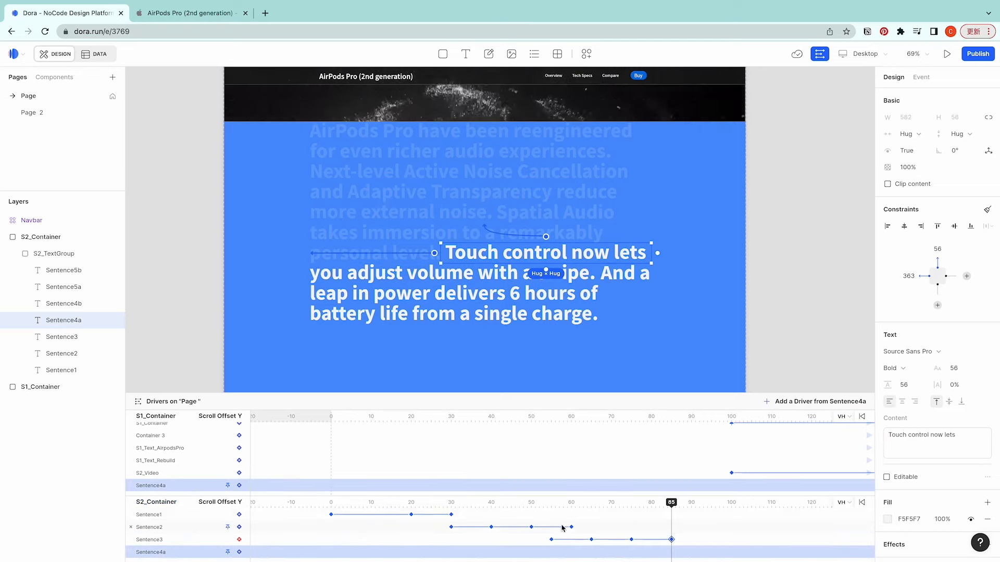
click(651, 509)
click(239, 552)
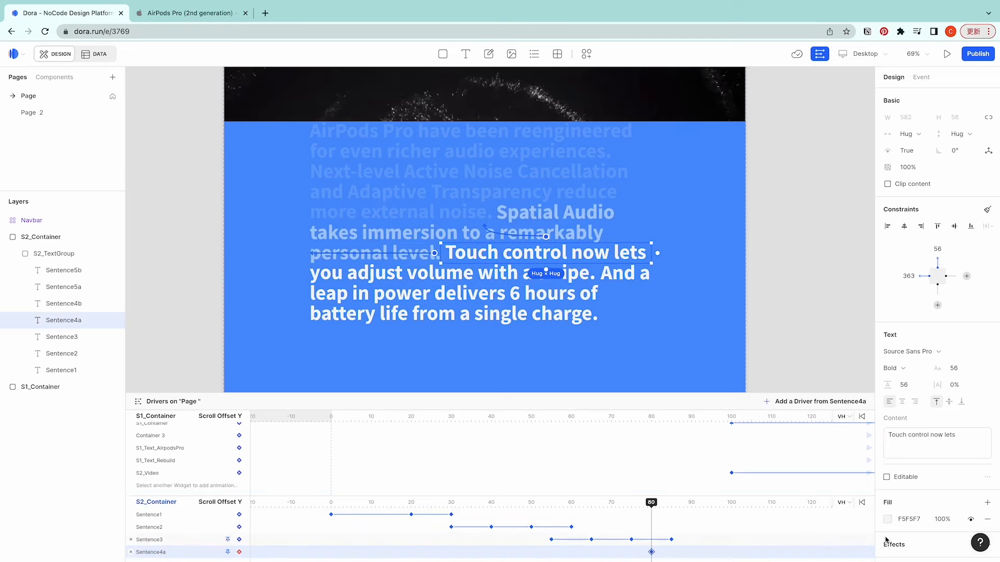
text(15)
key(Return)
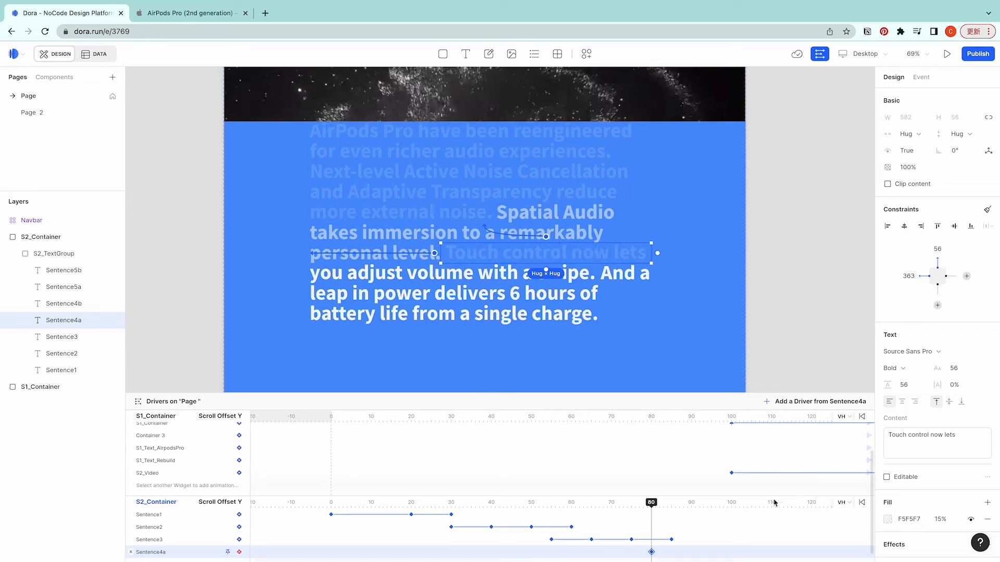
click(690, 506)
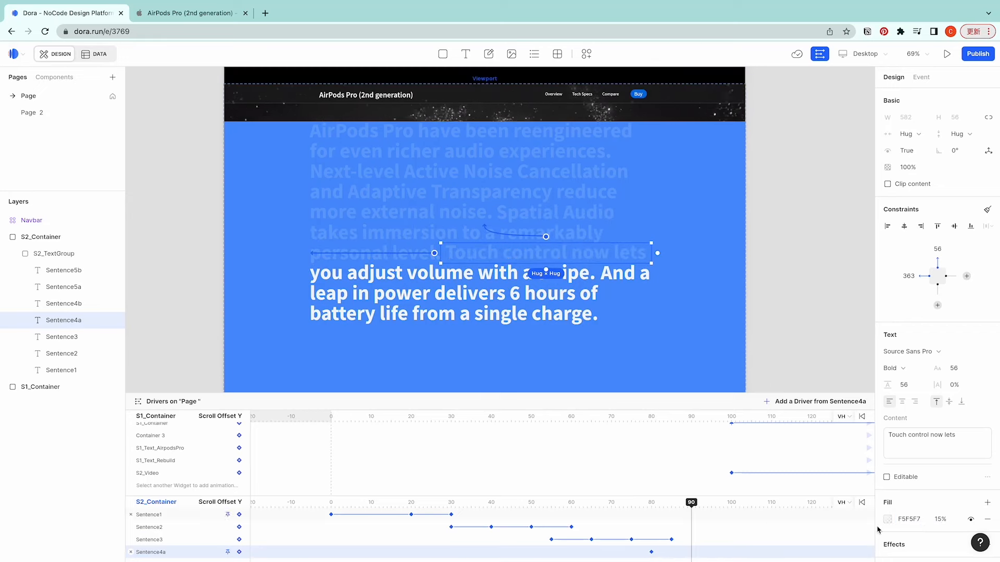
click(239, 552)
click(957, 519)
text(100)
key(Return)
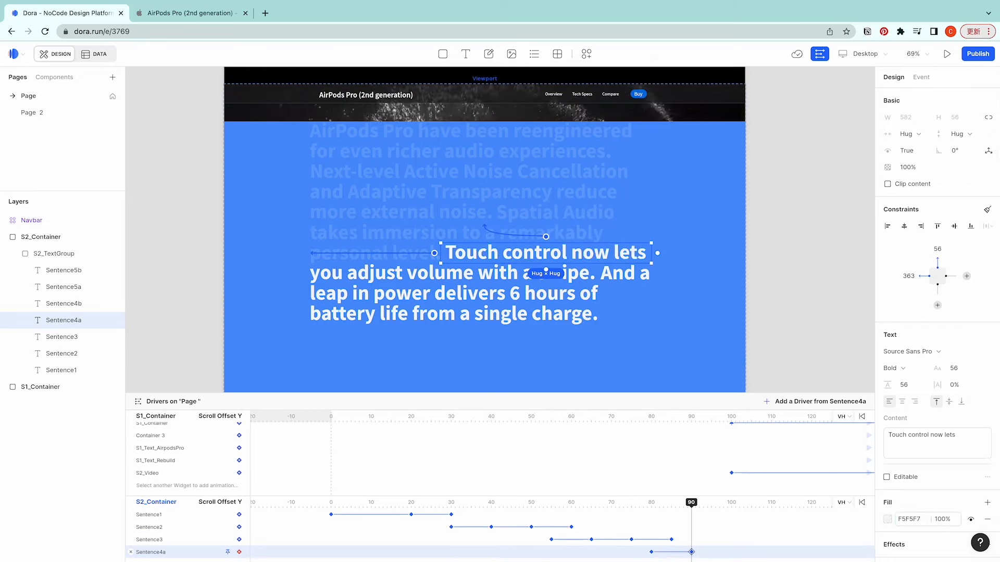
Add Sentence4a keyframes on the S2_Container driver with fill opacity 100% at 100 VH and 15% at 110 VH
click(731, 503)
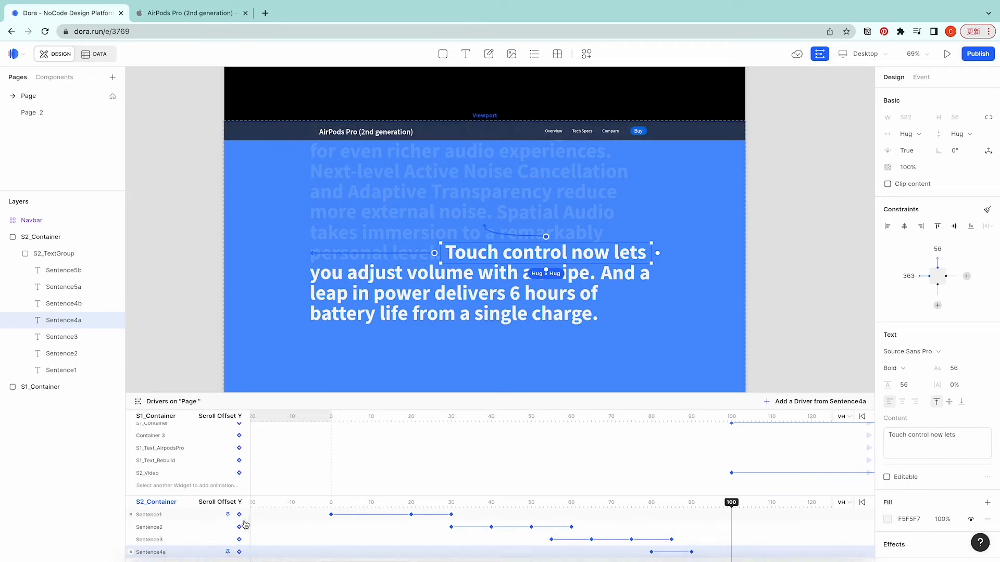
click(239, 552)
click(772, 503)
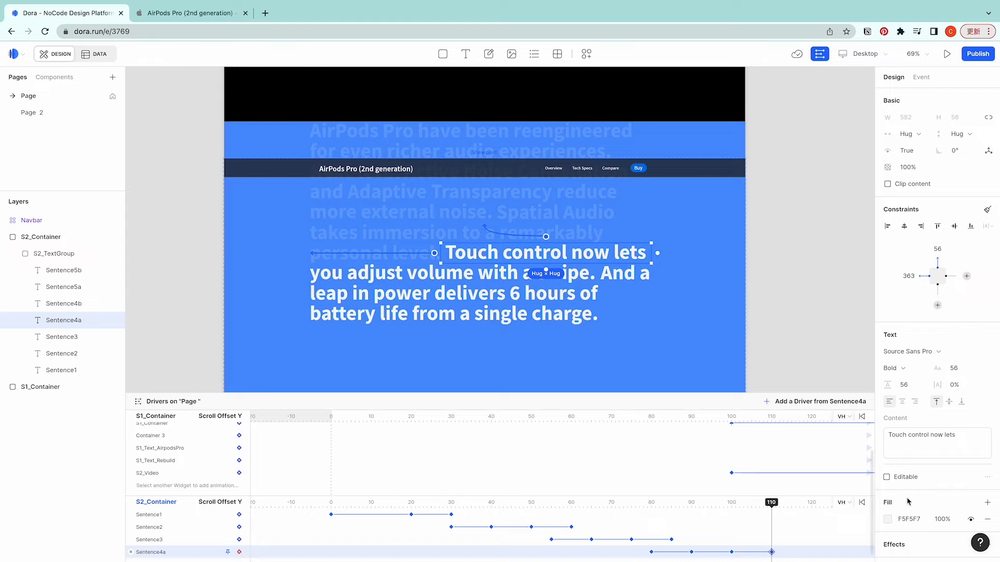
text(15)
key(Return)
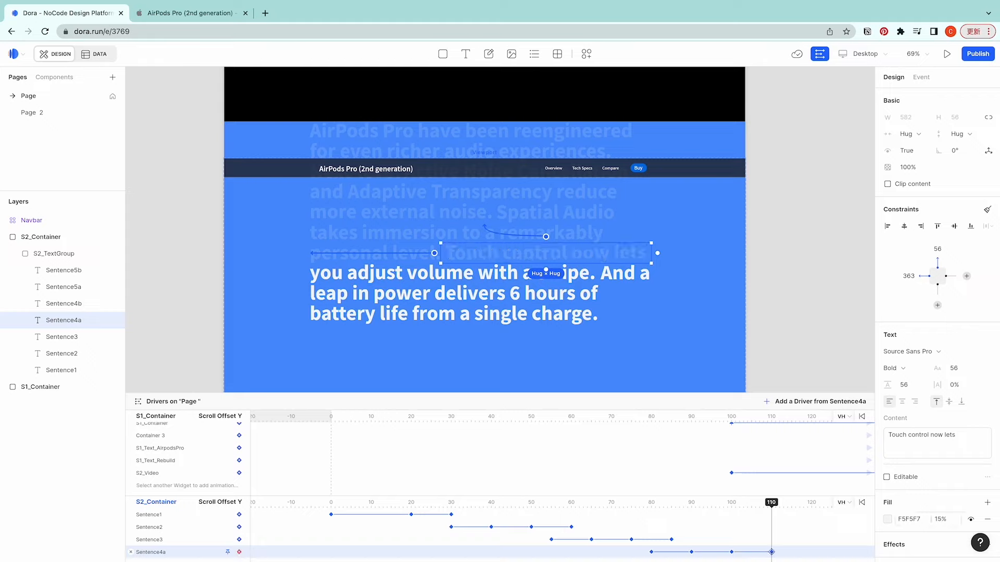
On the S2_Container driver, keyframe Sentence4b's fill opacity at 15% at 80 VH and 100% at 90 VH
scroll(707, 509, down, 1)
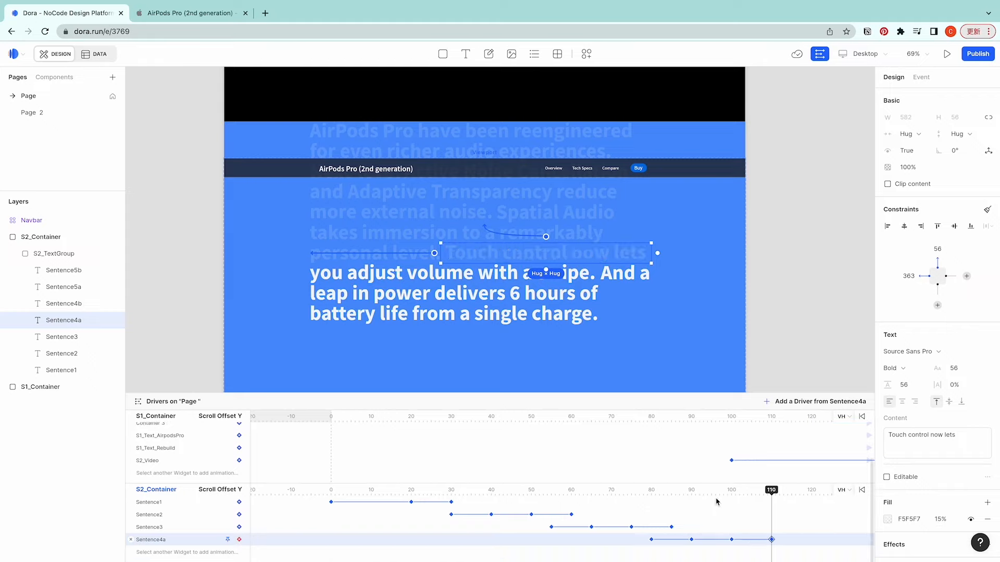
click(70, 307)
click(652, 494)
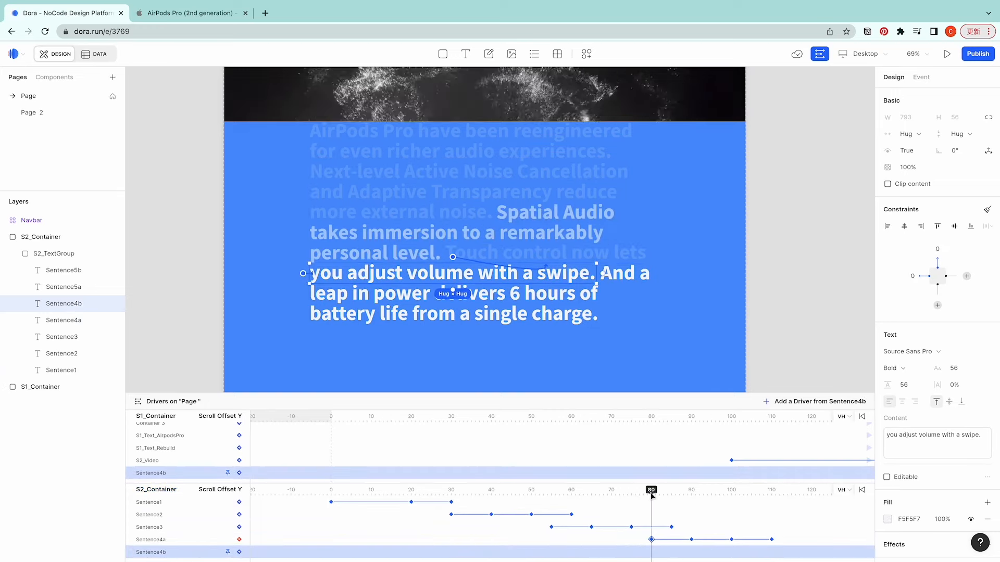
click(239, 552)
click(938, 519)
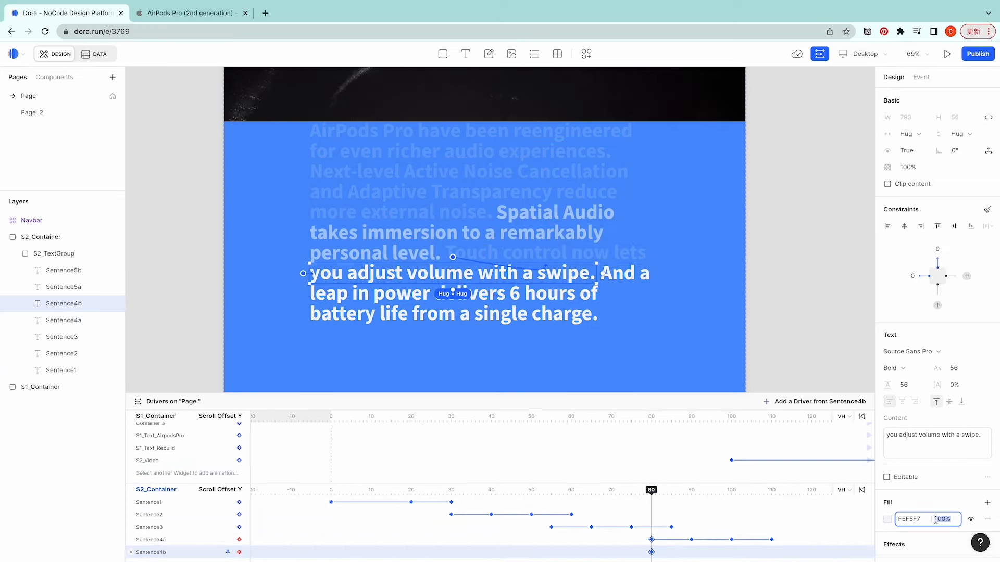
text(15)
key(Return)
click(691, 492)
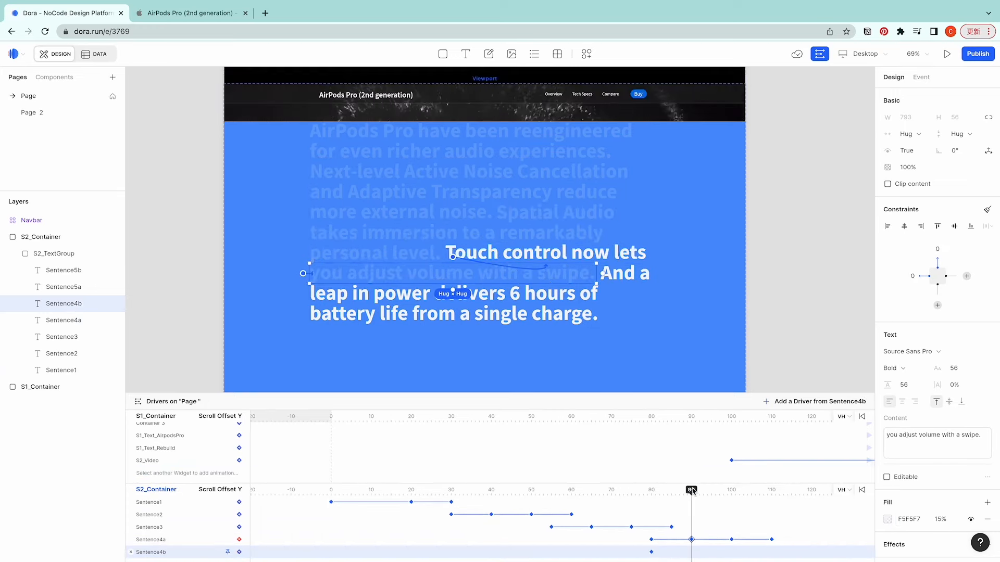
click(940, 519)
text(100)
key(Return)
Add Sentence4b keyframes on the S2_Container driver with fill opacity 100% at 100 VH and 15% at 110 VH
click(732, 492)
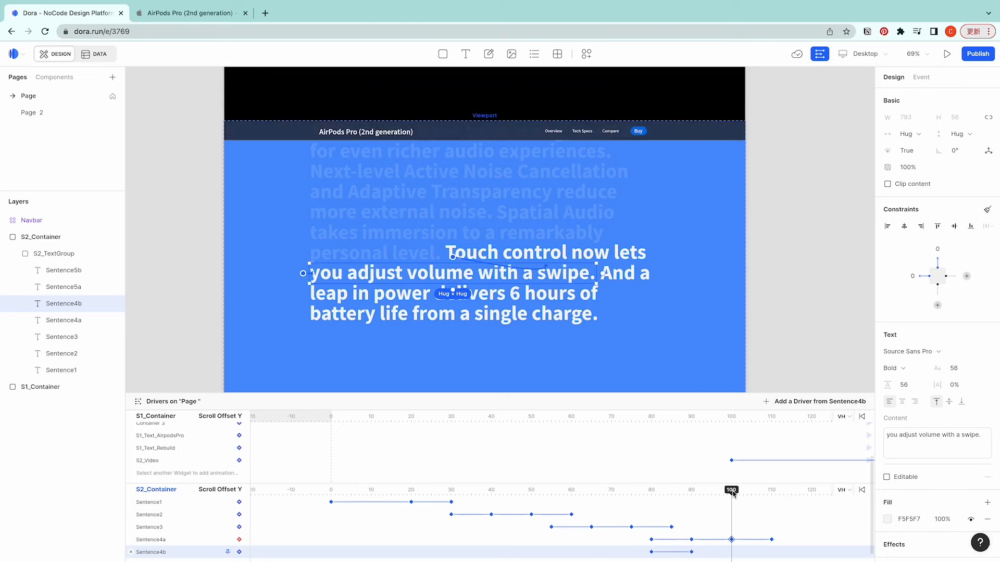
key(Return)
click(772, 492)
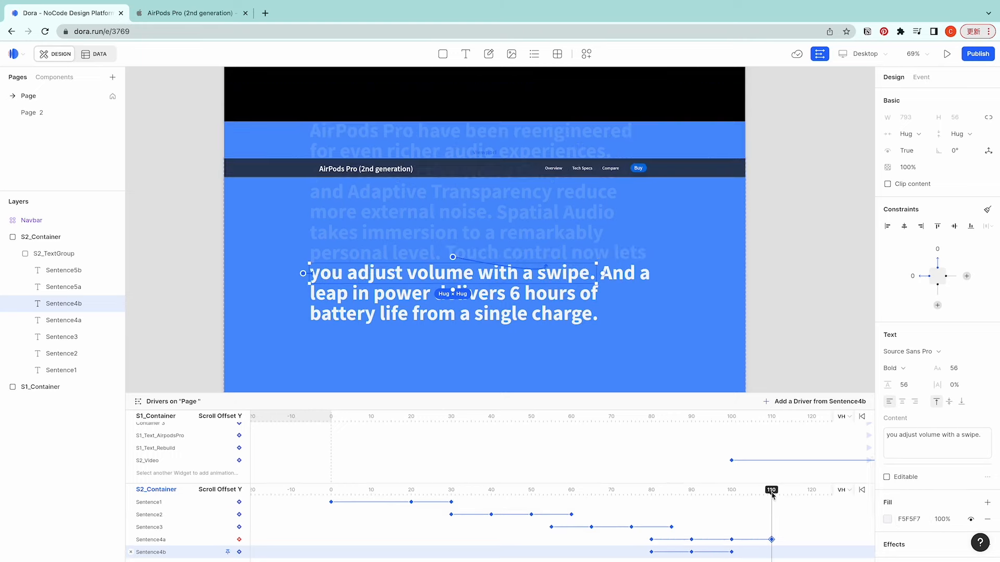
text(15)
key(Return)
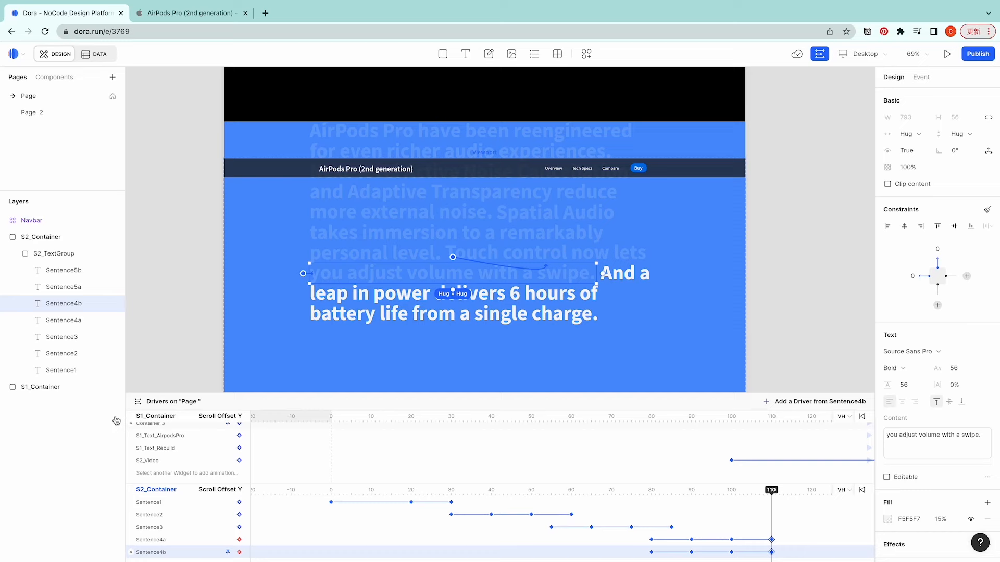
On the S2_Container driver, keyframe Sentence5a's fill opacity at 15% at 105 VH and 100% at 115 VH
click(90, 287)
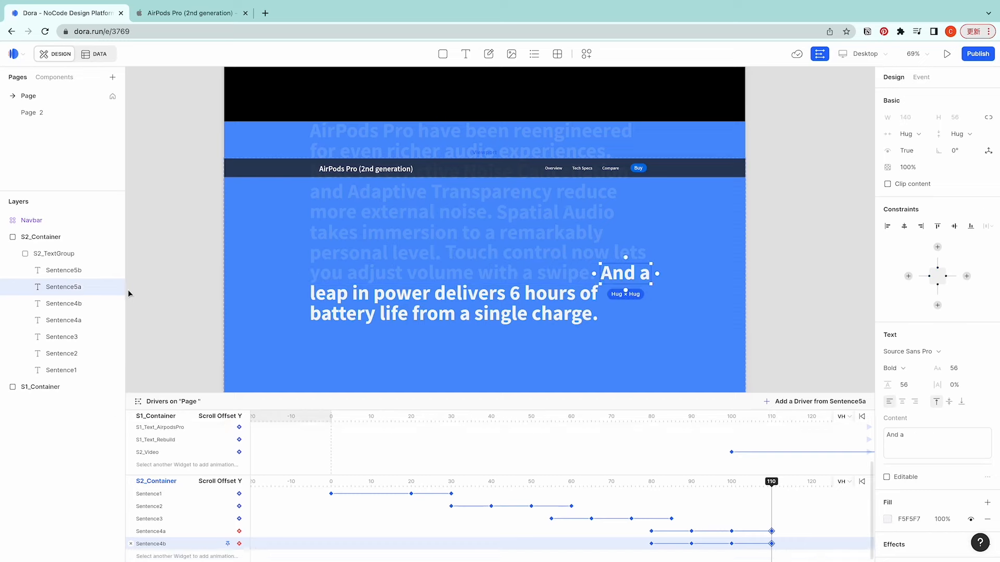
click(751, 487)
click(238, 556)
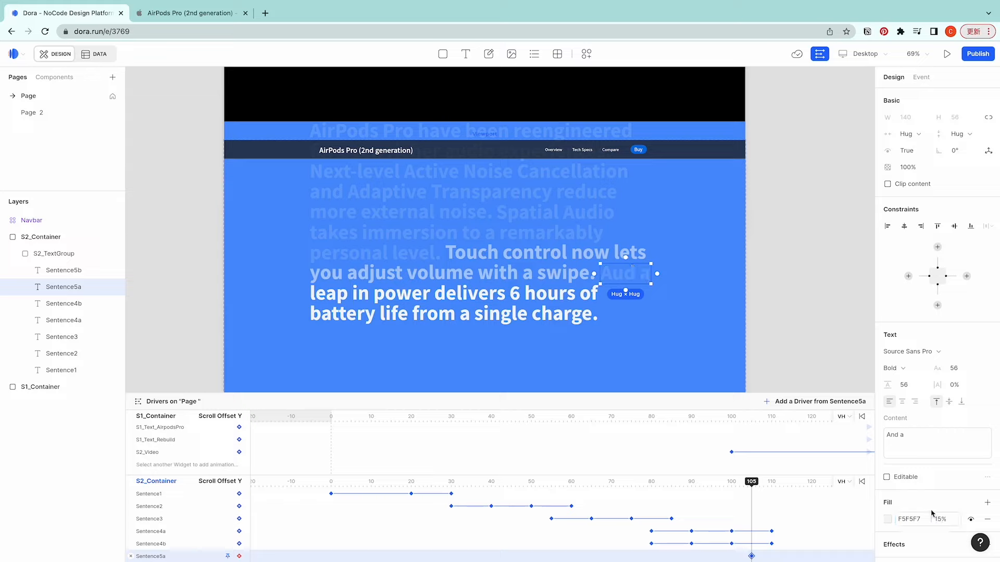
click(791, 487)
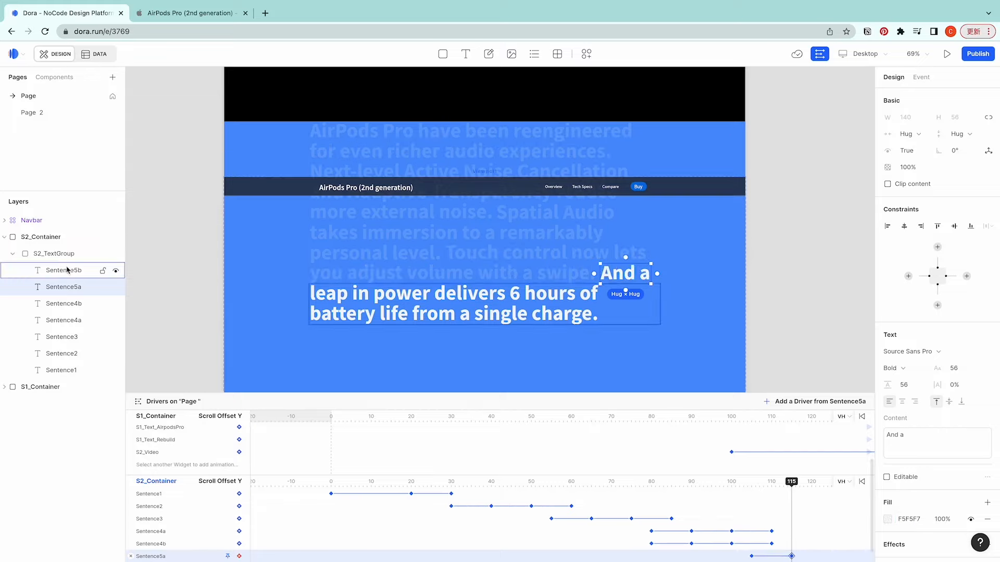
On the S2_Container driver, keyframe Sentence5b's fill opacity at 15% at 105 VH and 100% at 115 VH
click(63, 270)
click(751, 468)
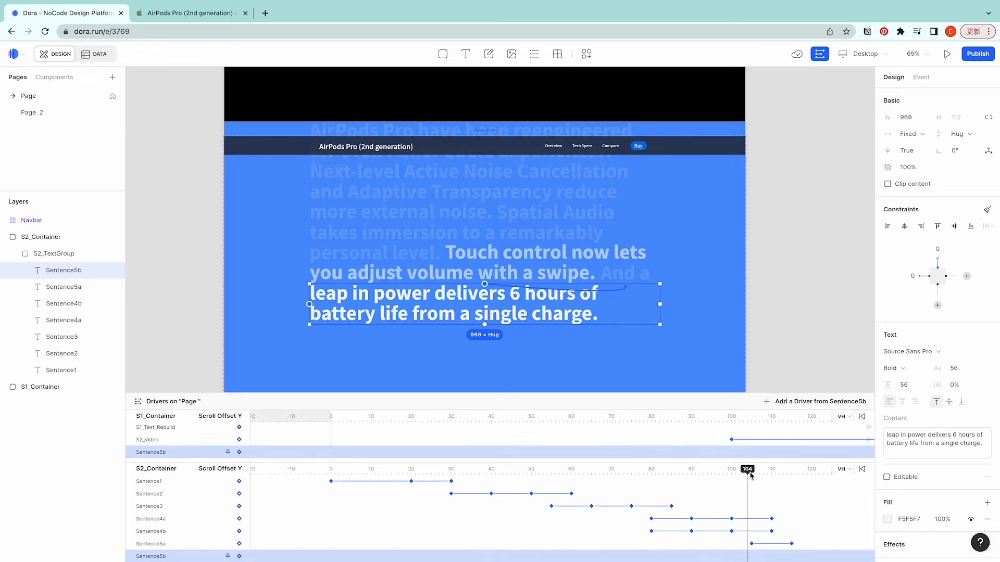
click(239, 557)
key(Return)
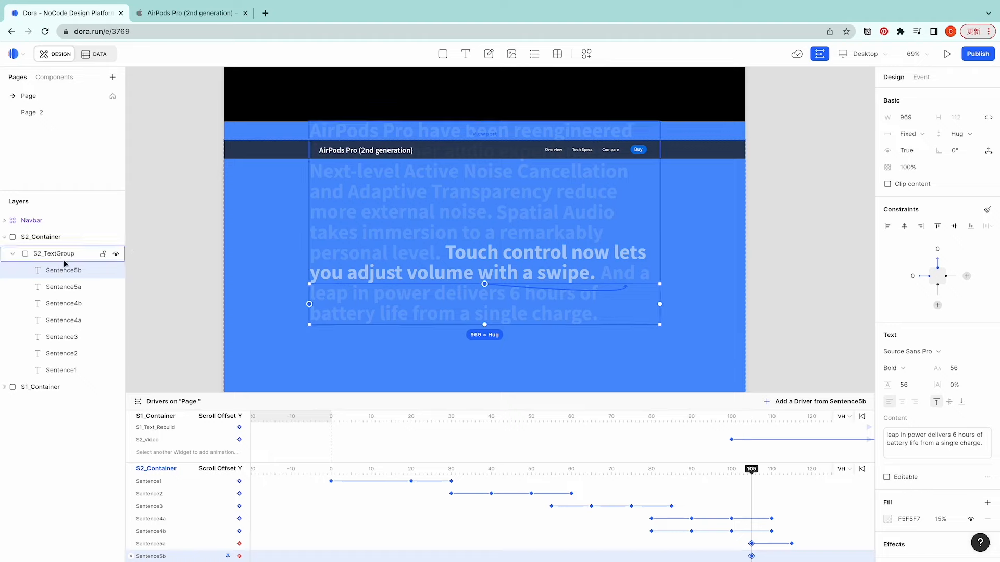
click(791, 470)
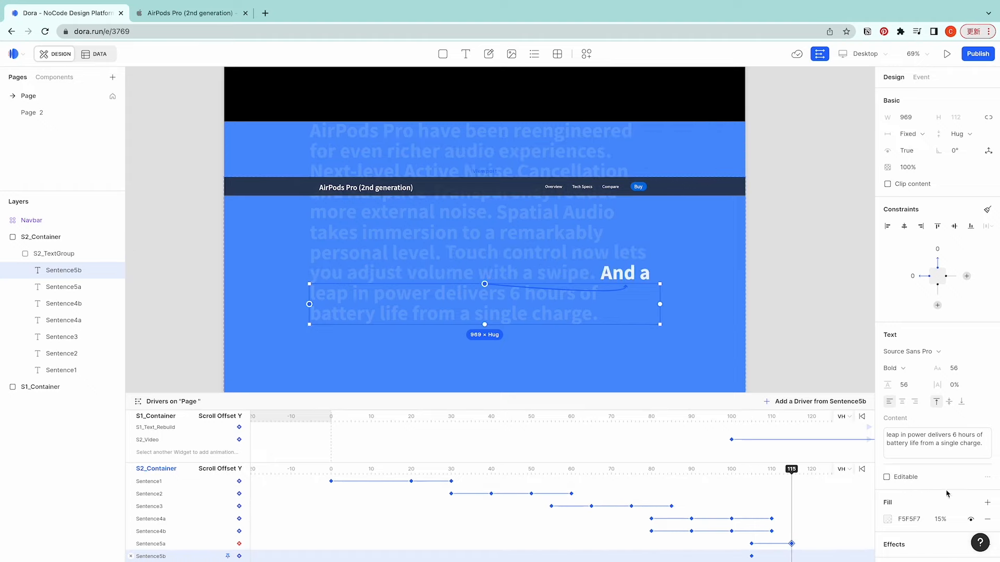
text(100)
key(Return)
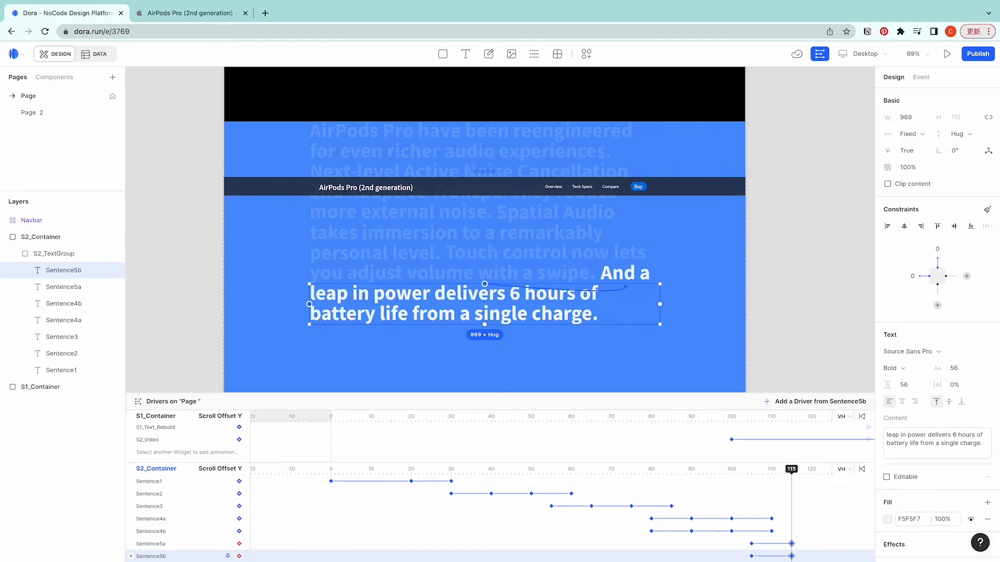
Remove the blue 4C91FF fill from S2_Container
click(50, 239)
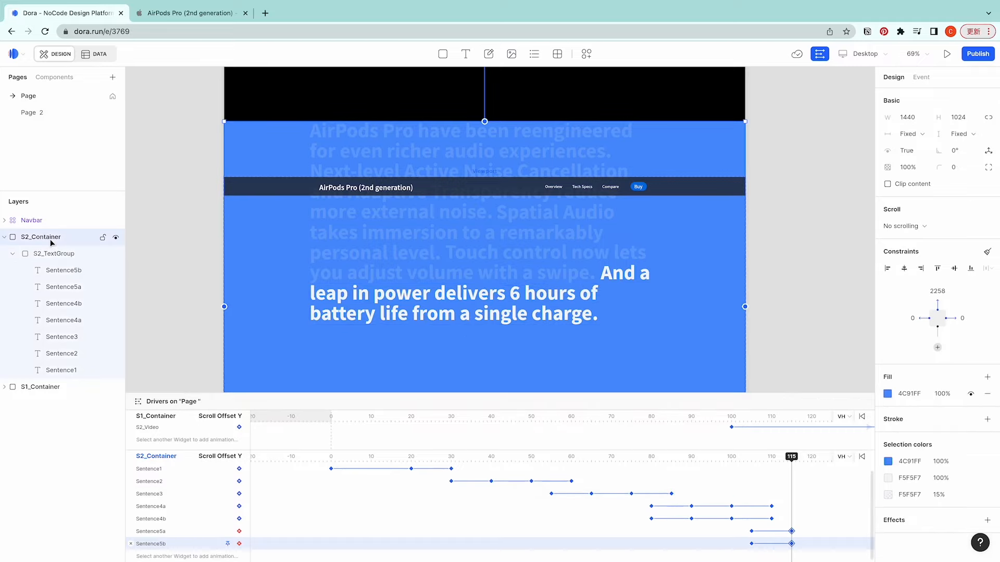
click(987, 394)
click(845, 310)
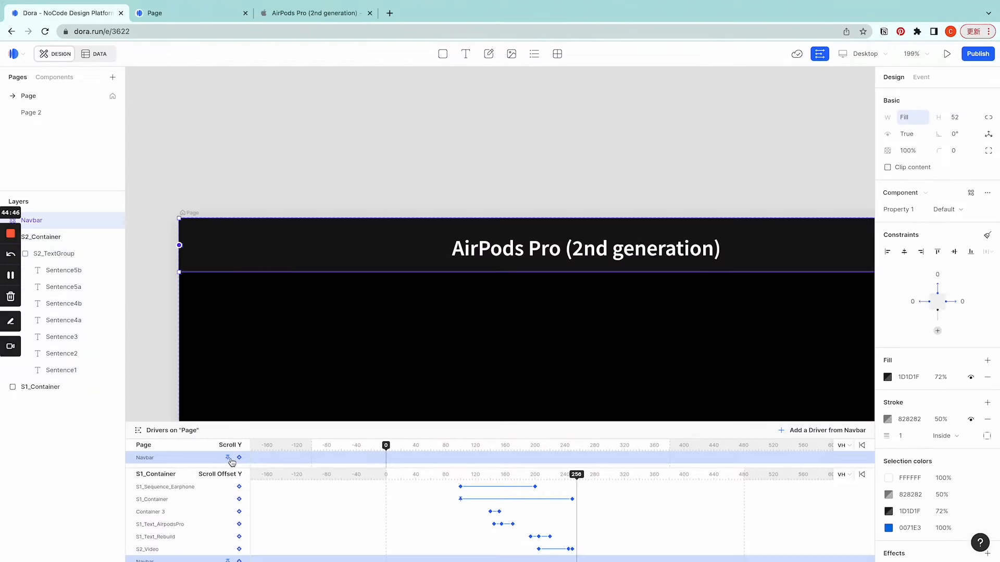
Pin the Navbar at 0 VH on the page's Scroll Y driver
click(229, 458)
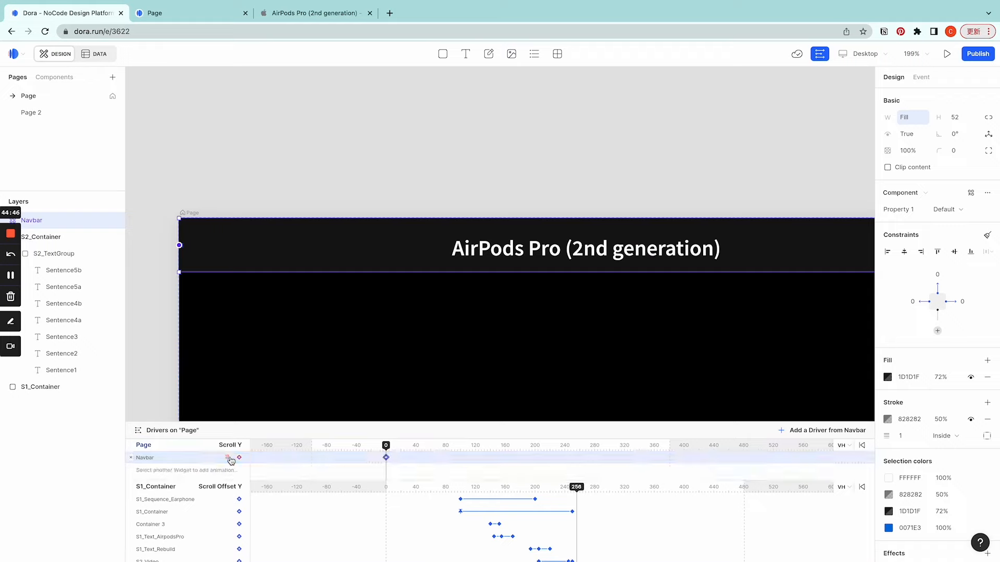
click(391, 161)
click(334, 248)
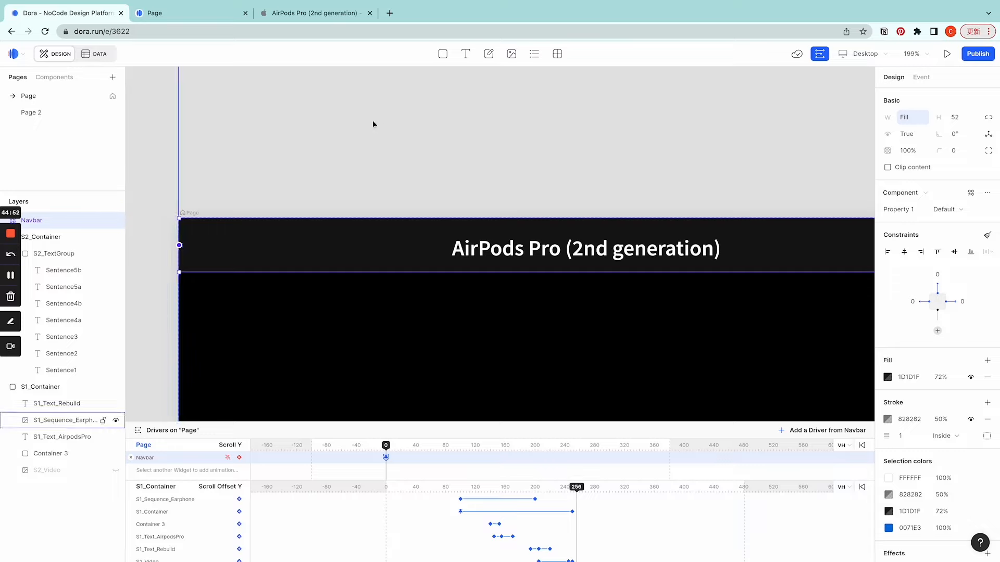
Open a new preview of the page, close the older preview tab, and check the Navbar while scrolling
click(946, 53)
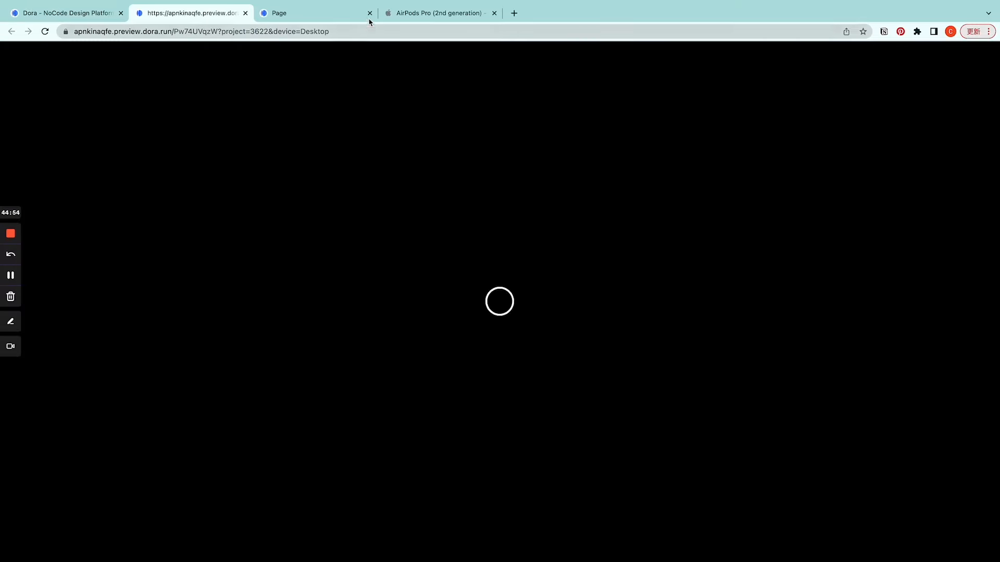
click(371, 13)
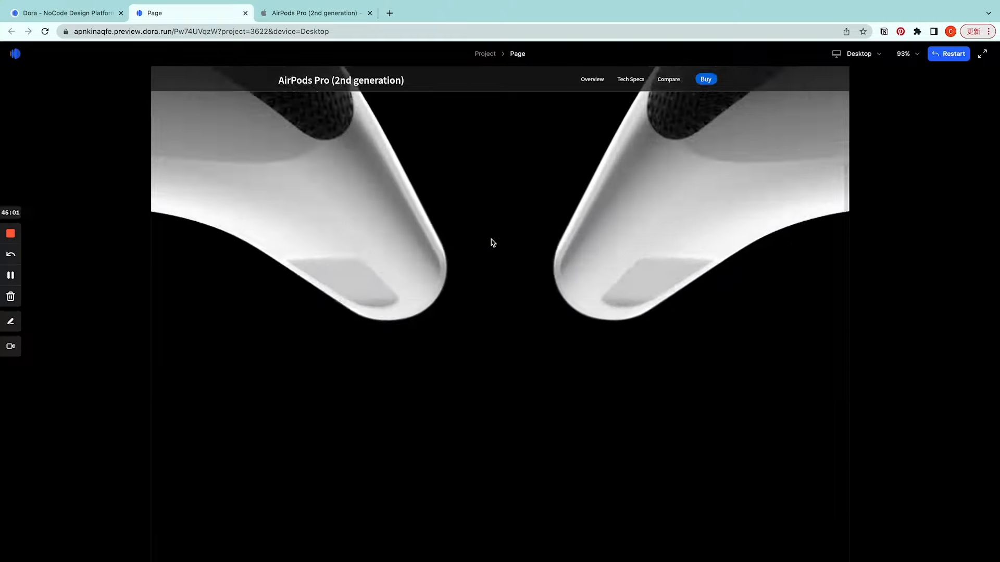
Scroll through the preview to check the change from the earphone sequence to the highlighted paragraph beneath the pinned Navbar
scroll(492, 242, down, 10)
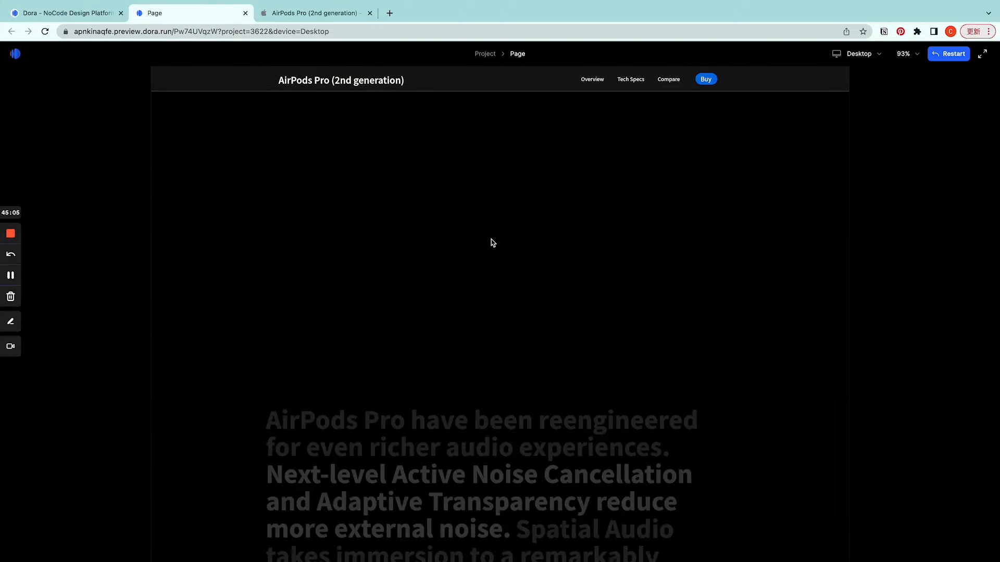
scroll(492, 242, up, 10)
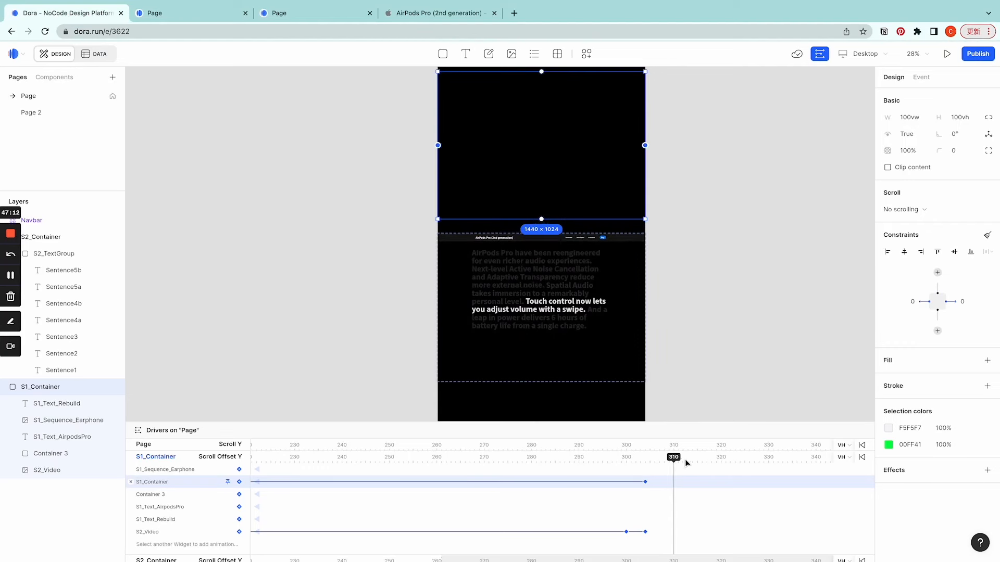
On the S1_Container driver, move the last keyframes of S1_Container and S2_Video to 400 VH and S2_Video's preceding keyframe to 395 VH
drag(685, 460, 817, 459)
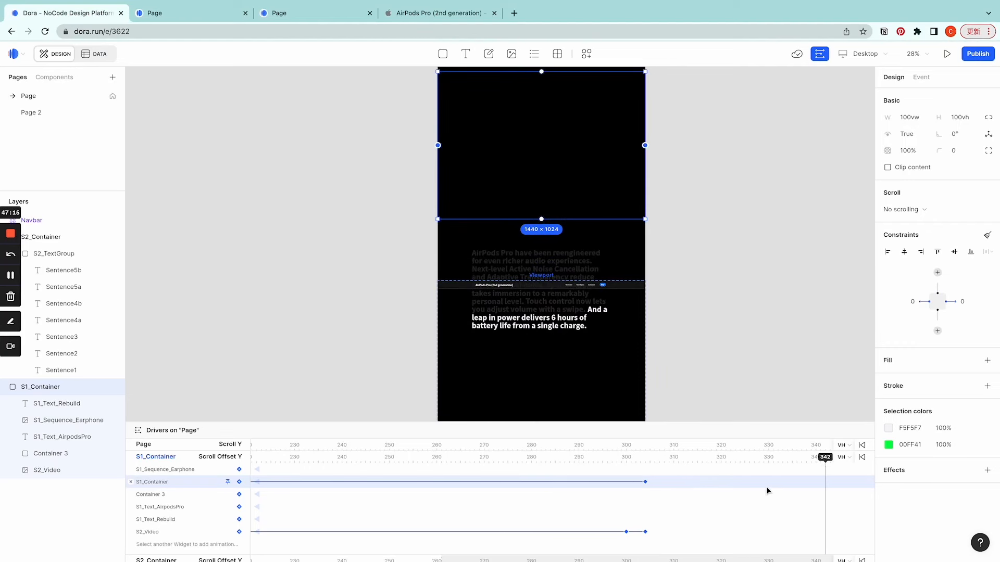
scroll(765, 488, right, 5)
click(776, 460)
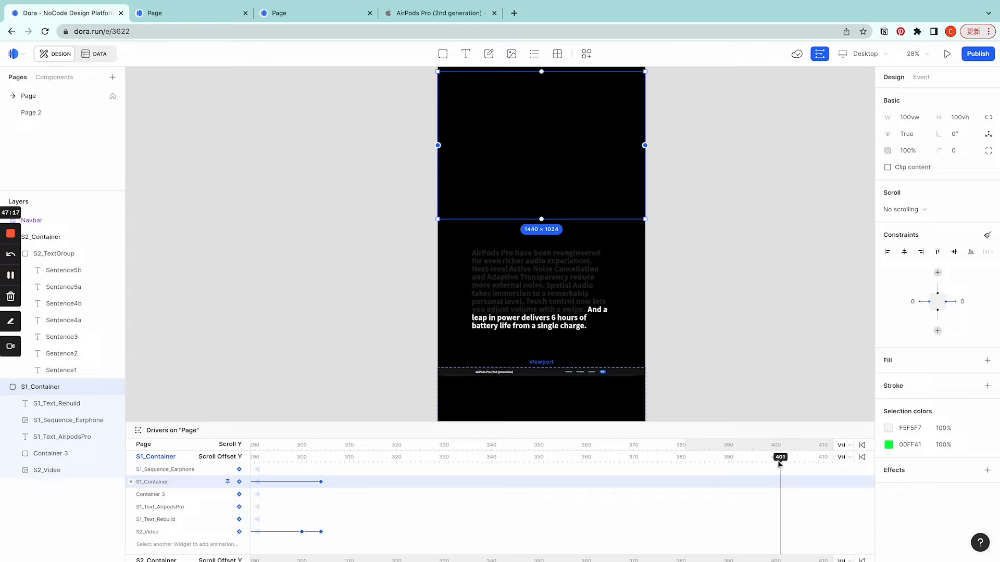
drag(322, 534, 767, 533)
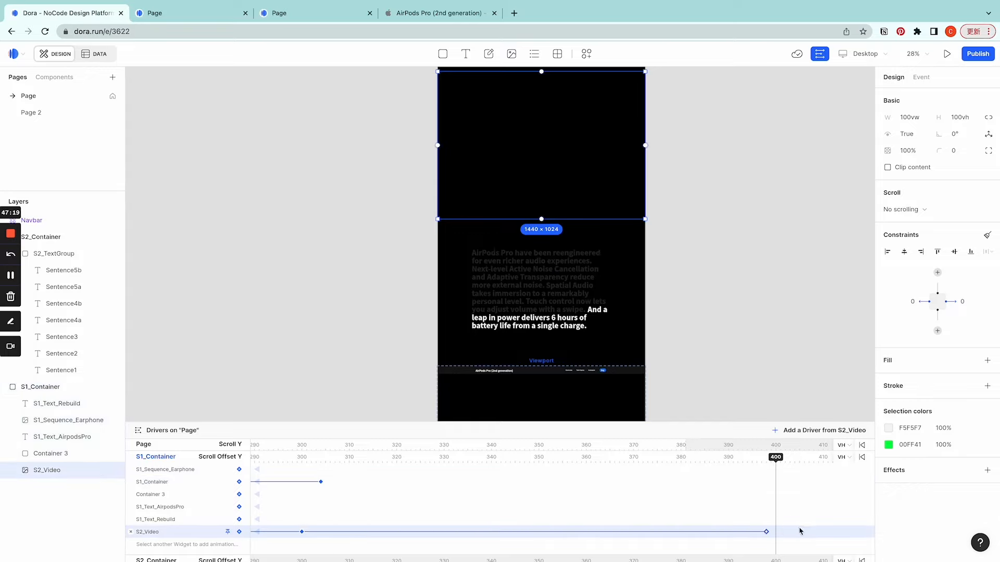
drag(321, 482, 425, 482)
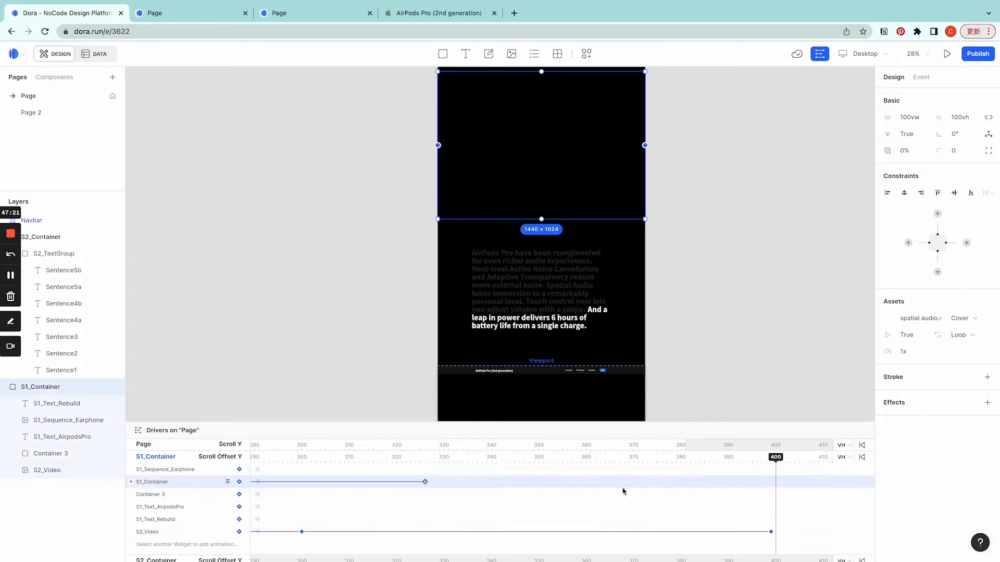
drag(771, 531, 776, 532)
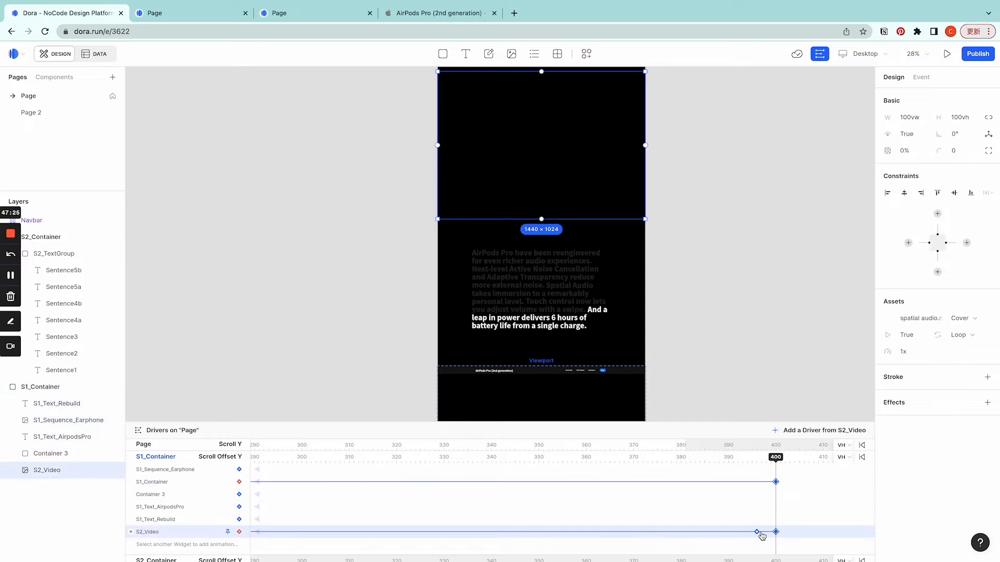
click(752, 459)
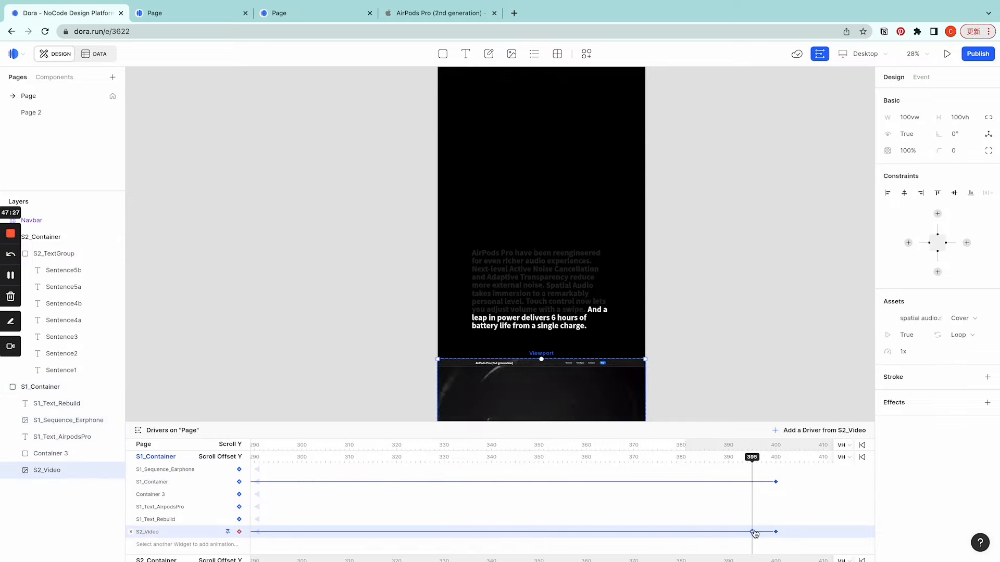
click(791, 147)
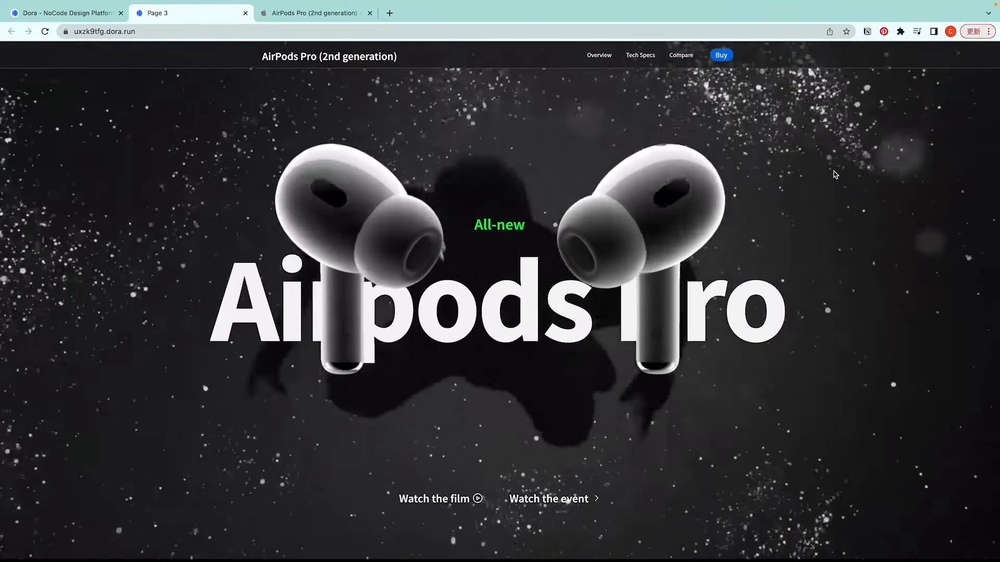